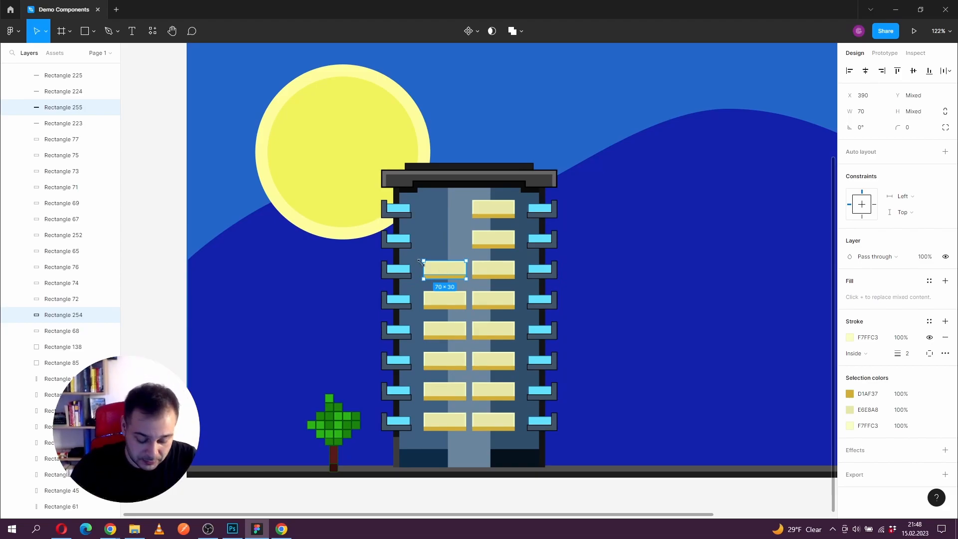
Step: Duplicate the topmost window of the building's left column, frame and base strip together, one floor higher
{"action": "left_click_drag", "start_coordinate": [454, 275], "coordinate": [446, 244]}
Step: Try a darker fill, 8A6E09, on the new window's base strip, and undo the colour change
{"action": "left_click", "coordinate": [446, 246]}
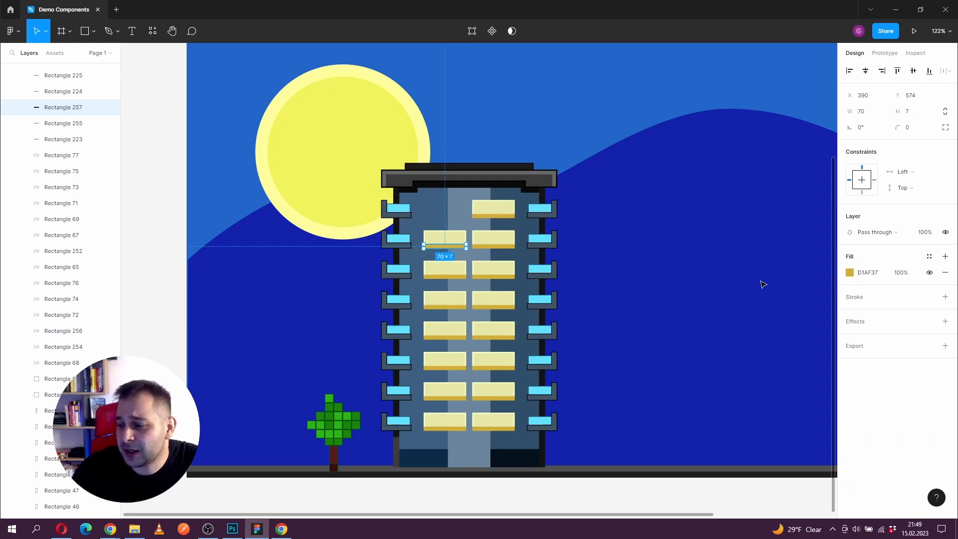
{"action": "left_click", "coordinate": [850, 273]}
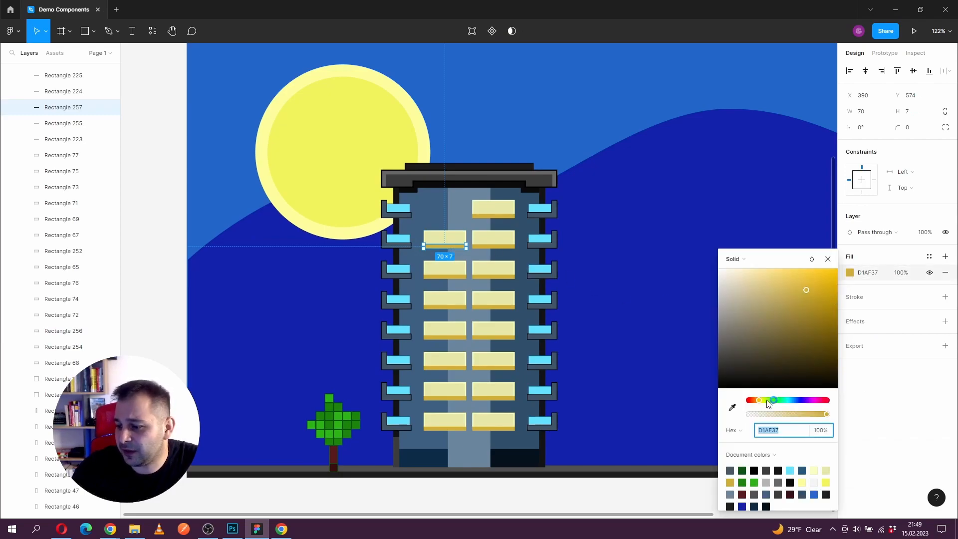
{"action": "mouse_move", "coordinate": [834, 326]}
{"action": "left_mouse_down"}
{"action": "mouse_move", "coordinate": [833, 345]}
{"action": "mouse_move", "coordinate": [830, 323]}
{"action": "left_mouse_up"}
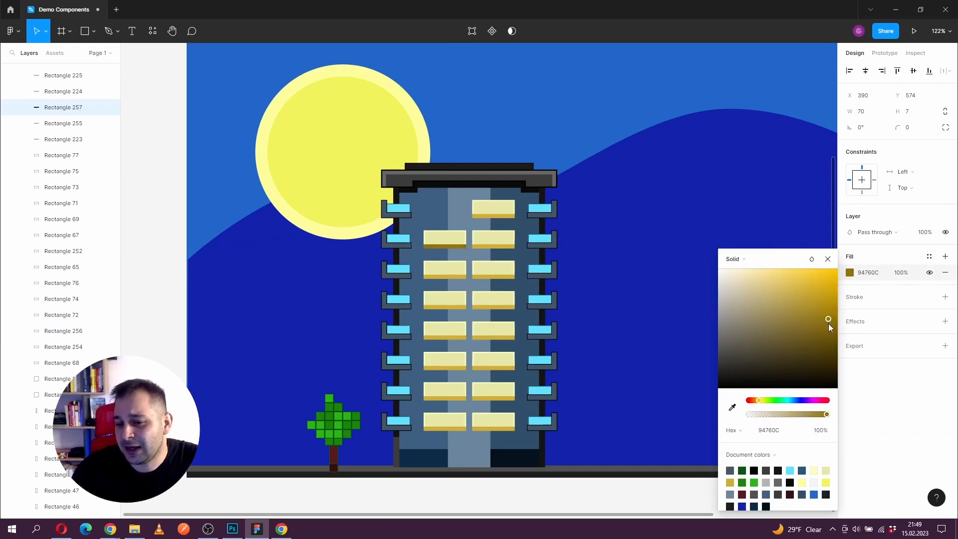
{"action": "left_click", "coordinate": [827, 259]}
{"action": "scroll", "coordinate": [445, 232], "scroll_direction": "up", "scroll_amount": 2}
{"action": "left_click_drag", "start_coordinate": [541, 246], "coordinate": [495, 241]}
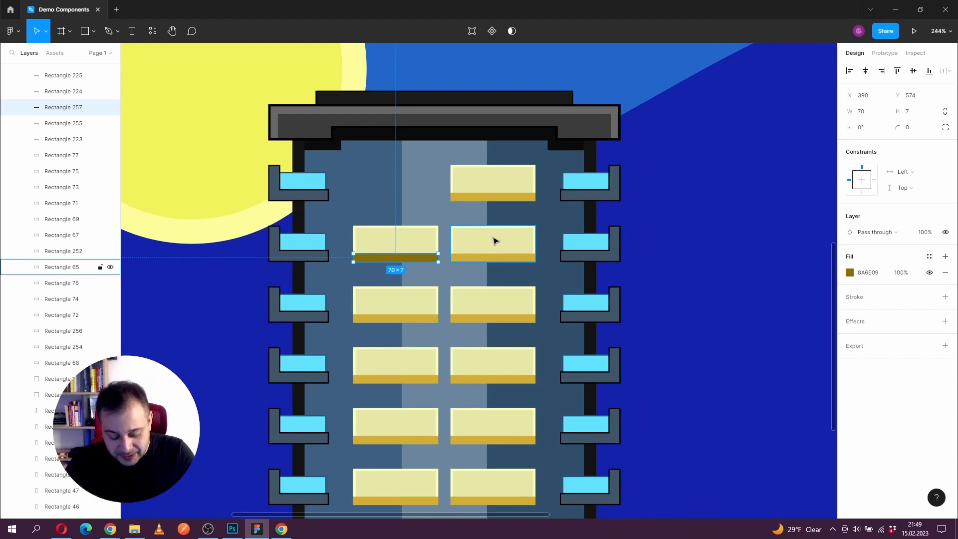
{"action": "key", "text": "ctrl+z"}
Step: Move the duplicated window, both rectangles together, out of the Art frame onto the empty canvas at about X -244
{"action": "scroll", "coordinate": [407, 186], "scroll_direction": "down", "scroll_amount": 5}
{"action": "left_click_drag", "start_coordinate": [459, 199], "coordinate": [505, 213]}
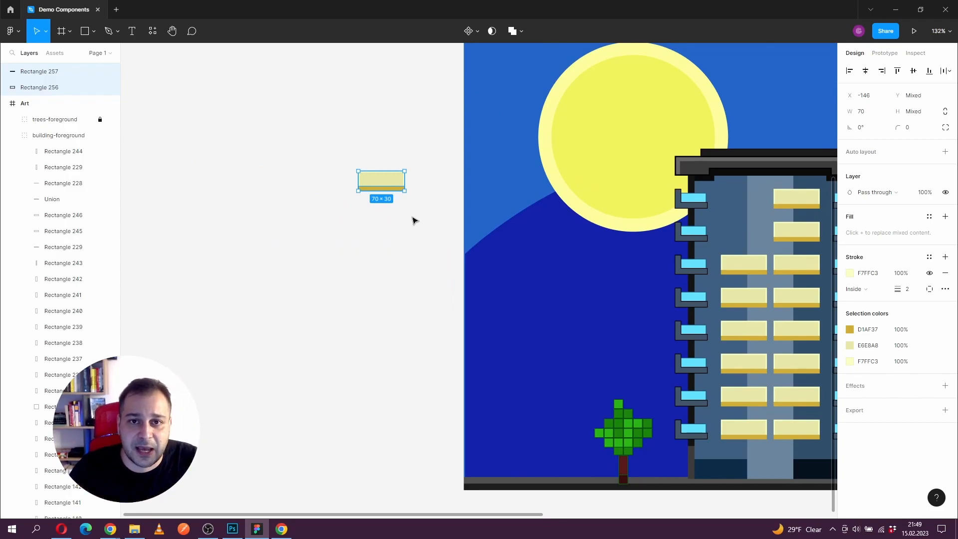
{"action": "left_click", "coordinate": [381, 201]}
{"action": "left_click", "coordinate": [358, 171]}
{"action": "left_click_drag", "start_coordinate": [289, 126], "coordinate": [501, 239]}
{"action": "left_click_drag", "start_coordinate": [391, 178], "coordinate": [330, 184]}
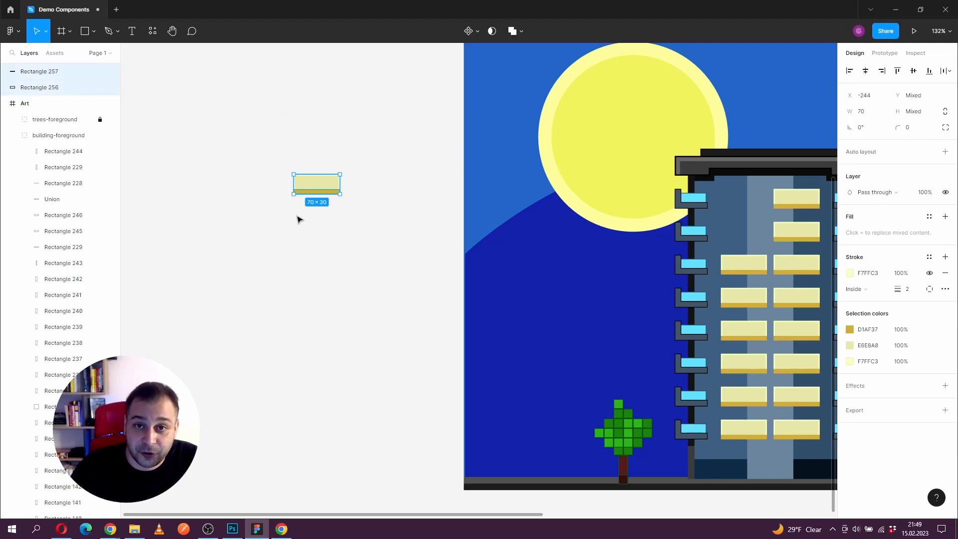
Step: Rename the detached window's large rectangle as window-frame and its base strip as window-base, and select both layers
{"action": "left_click", "coordinate": [312, 188]}
{"action": "scroll", "coordinate": [296, 176], "scroll_direction": "up", "scroll_amount": 2}
{"action": "left_click_drag", "start_coordinate": [243, 167], "coordinate": [339, 195]}
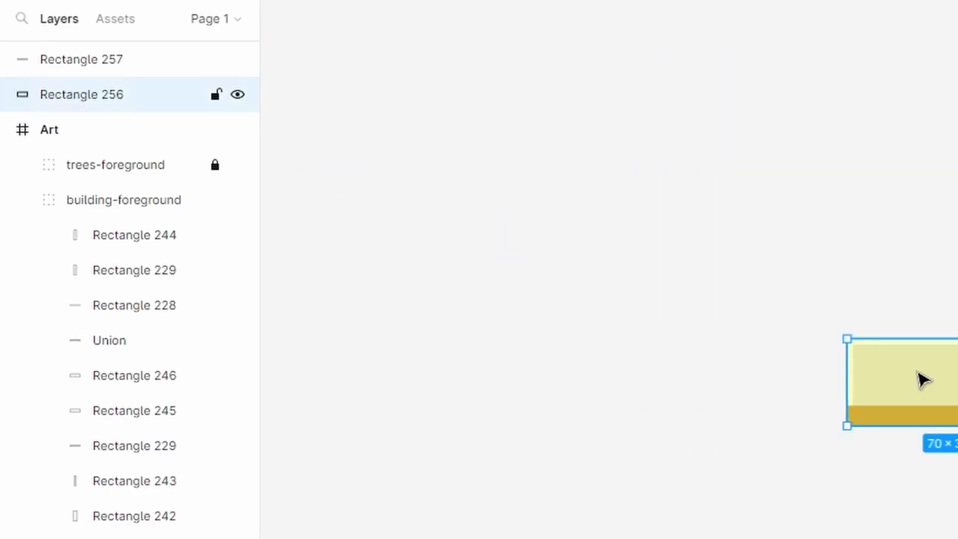
{"action": "double_click", "coordinate": [96, 100]}
{"action": "type", "text": "window-frame"}
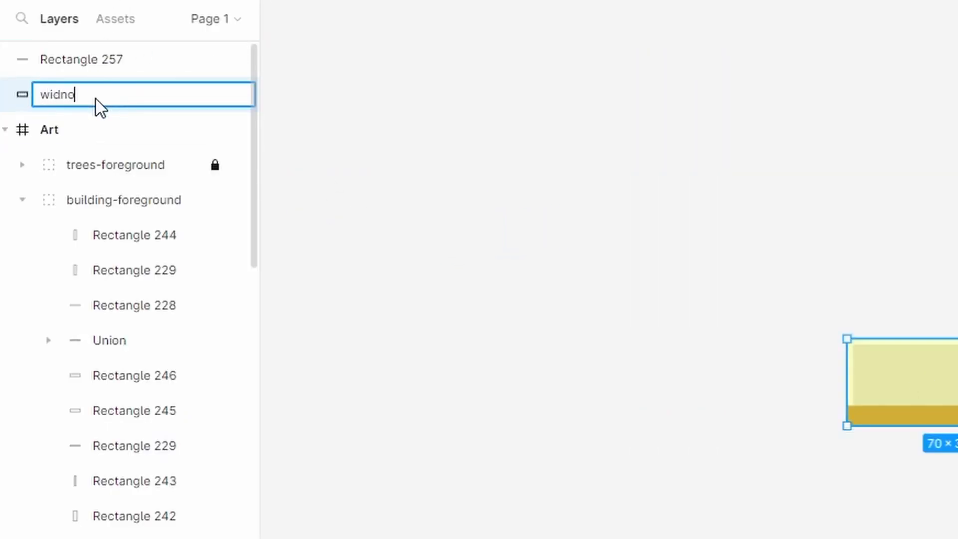
{"action": "key", "text": "Return"}
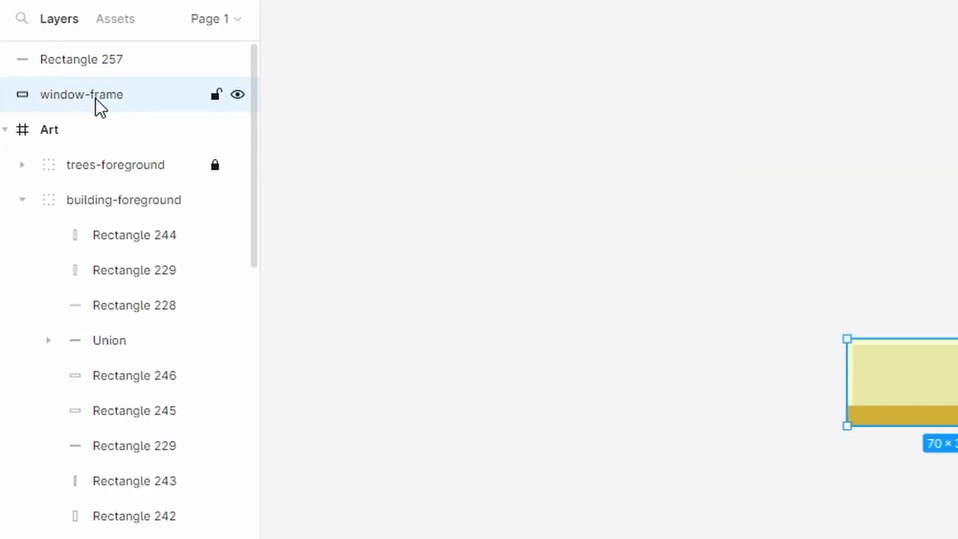
{"action": "double_click", "coordinate": [83, 60]}
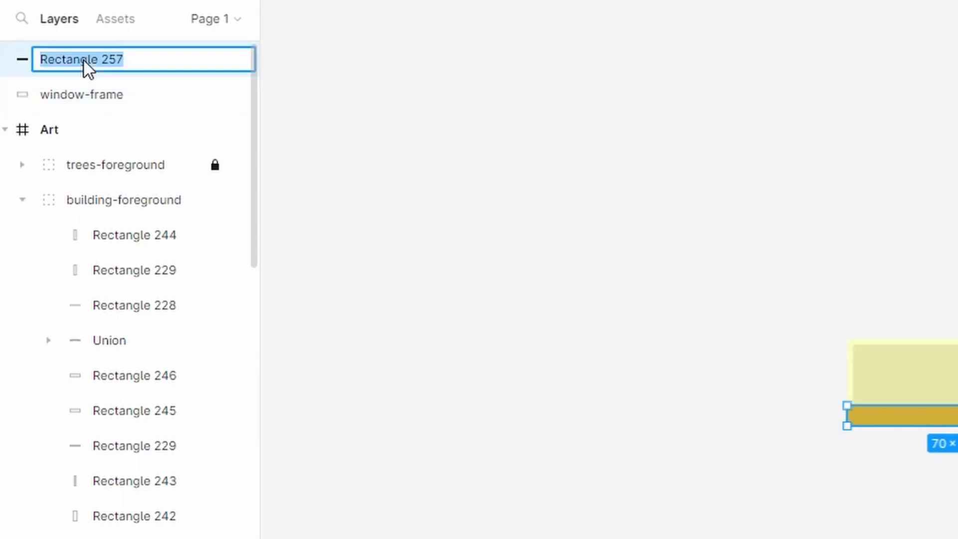
{"action": "type", "text": "window-base"}
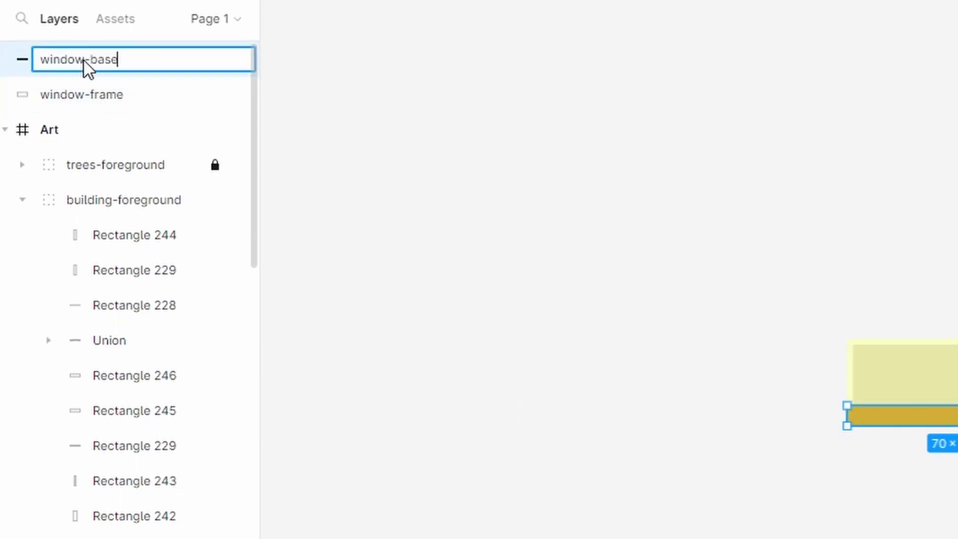
{"action": "key", "text": "Return"}
{"action": "left_click", "coordinate": [118, 91], "text": "shift"}
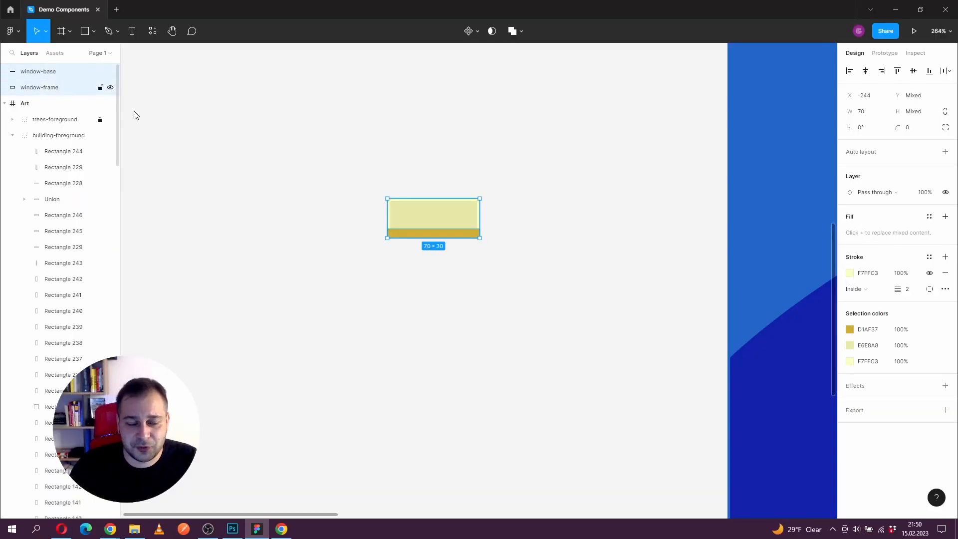
{"action": "right_click", "coordinate": [434, 224]}
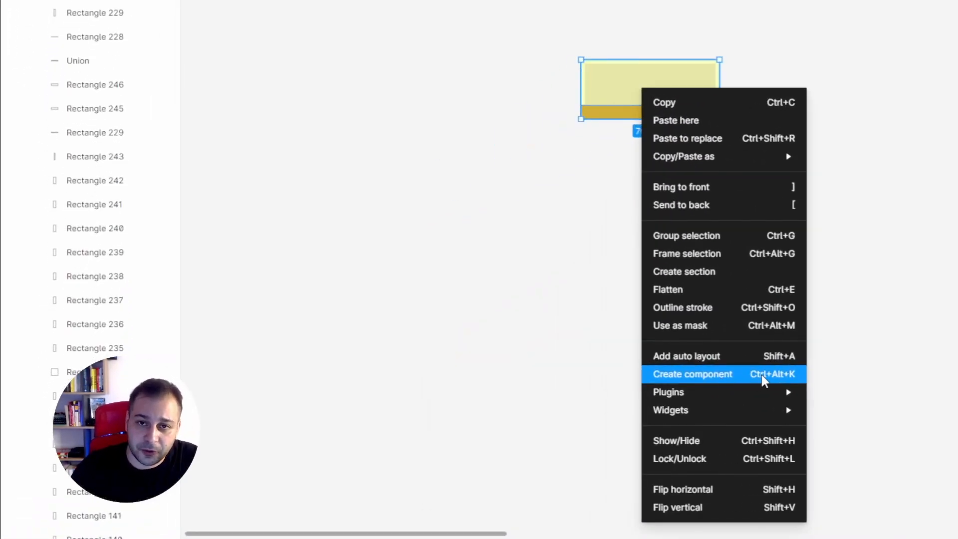
{"action": "left_click", "coordinate": [829, 383]}
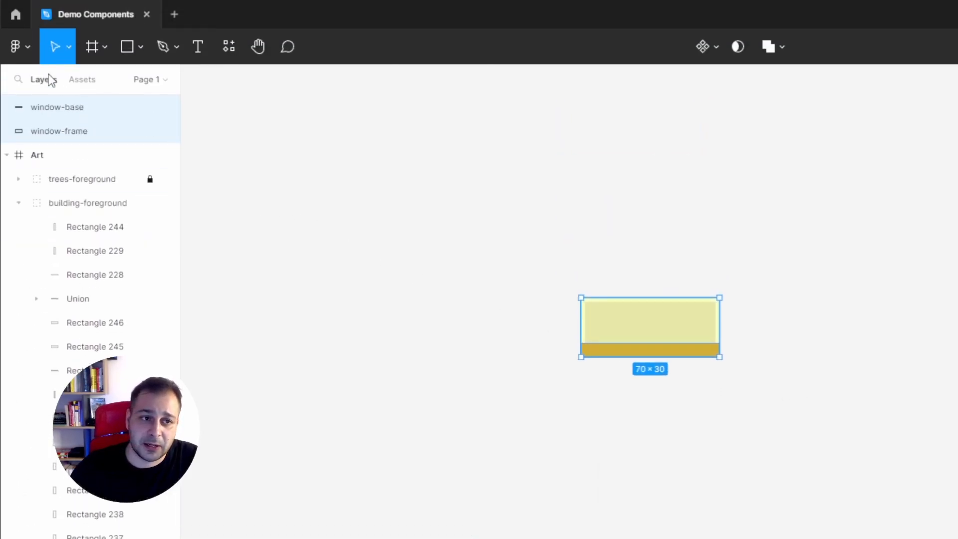
{"action": "left_click", "coordinate": [27, 42]}
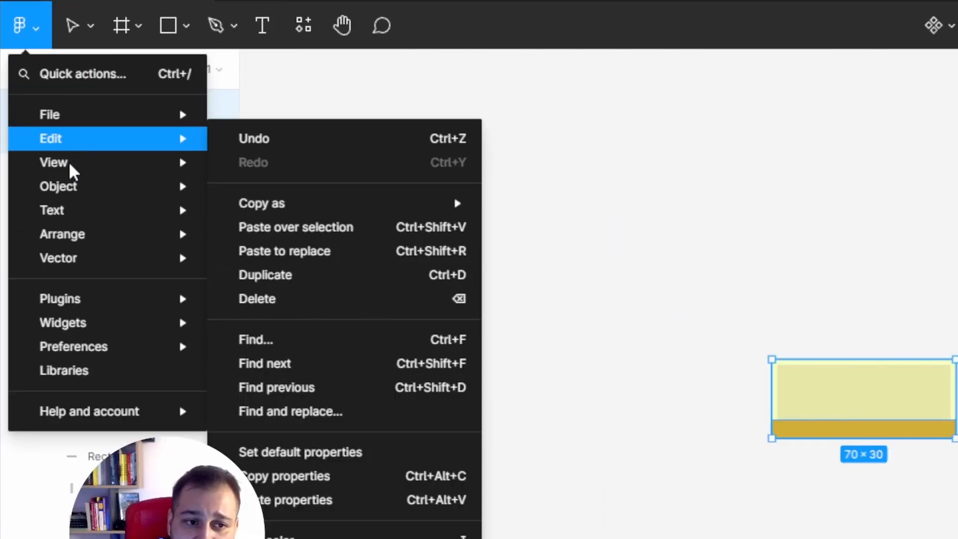
{"action": "mouse_move", "coordinate": [107, 192]}
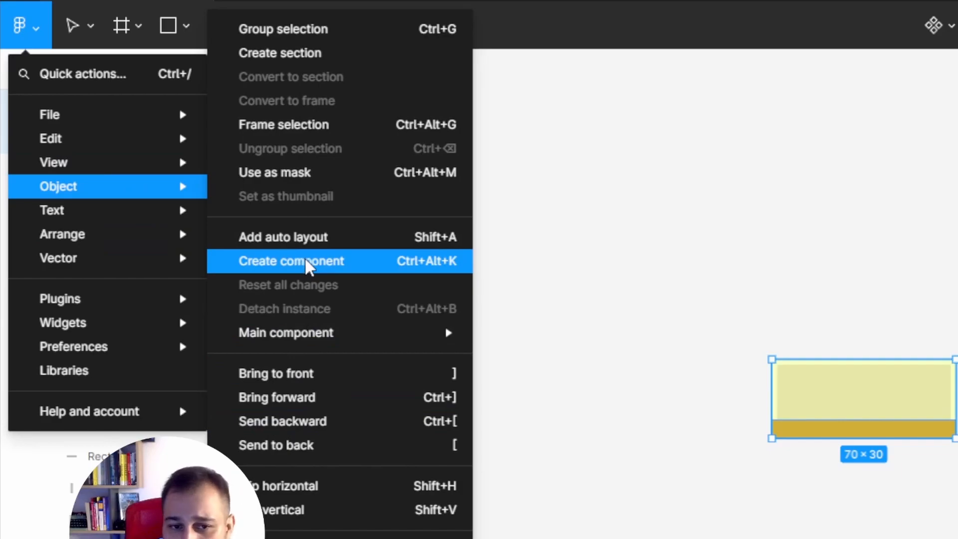
{"action": "left_click", "coordinate": [805, 270]}
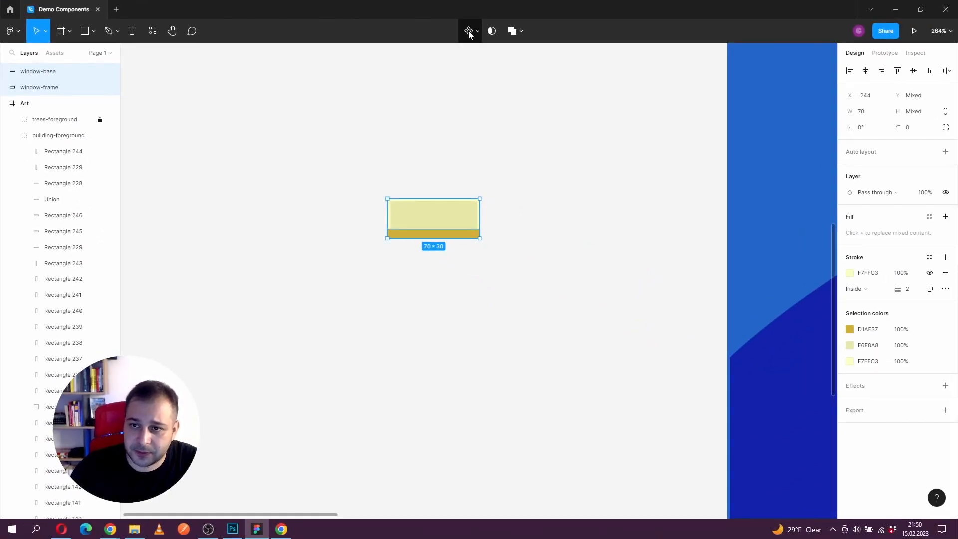
Step: Create a component named window from window-base and window-frame, and move it to about X -379
{"action": "left_click", "coordinate": [469, 32]}
{"action": "left_click_drag", "start_coordinate": [419, 199], "coordinate": [338, 196]}
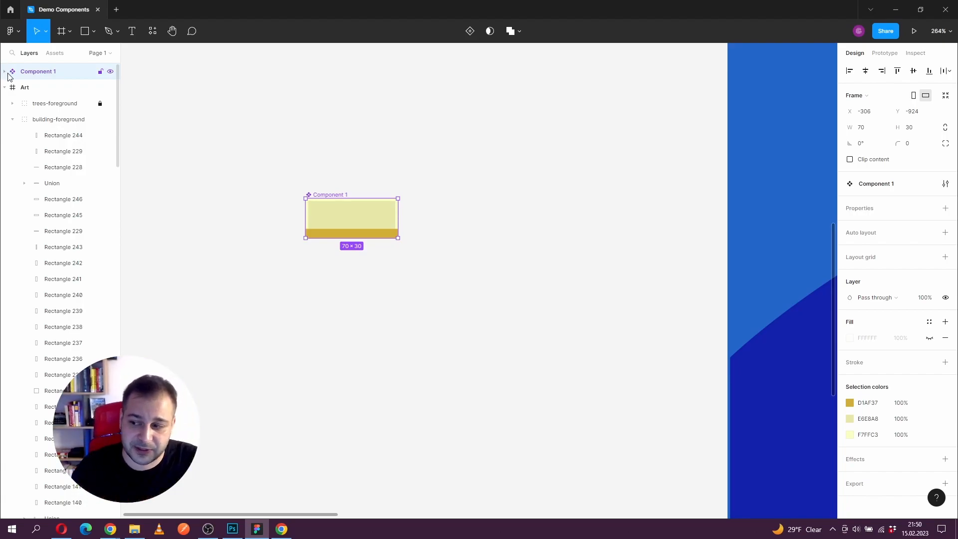
{"action": "double_click", "coordinate": [35, 71]}
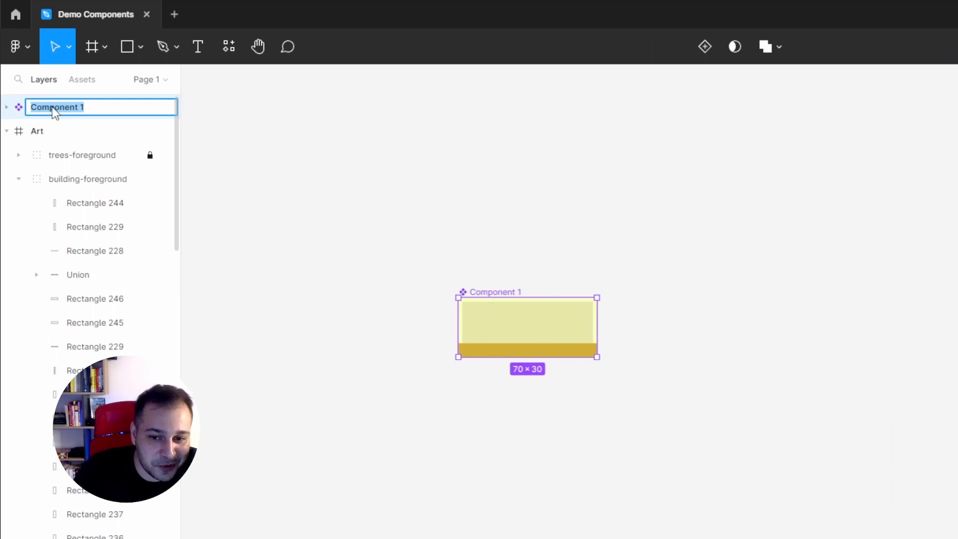
{"action": "type", "text": "window"}
{"action": "key", "text": "Return"}
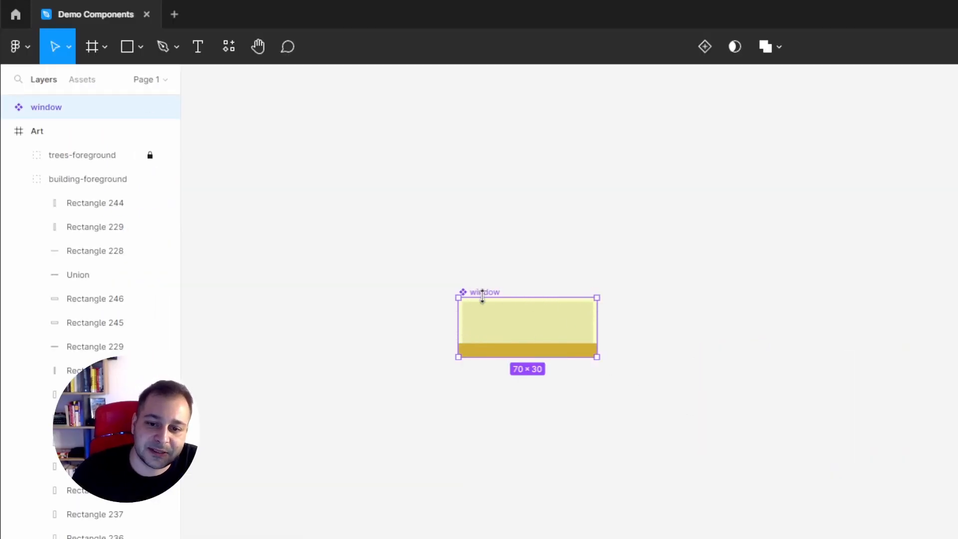
{"action": "left_click_drag", "start_coordinate": [504, 328], "coordinate": [378, 333]}
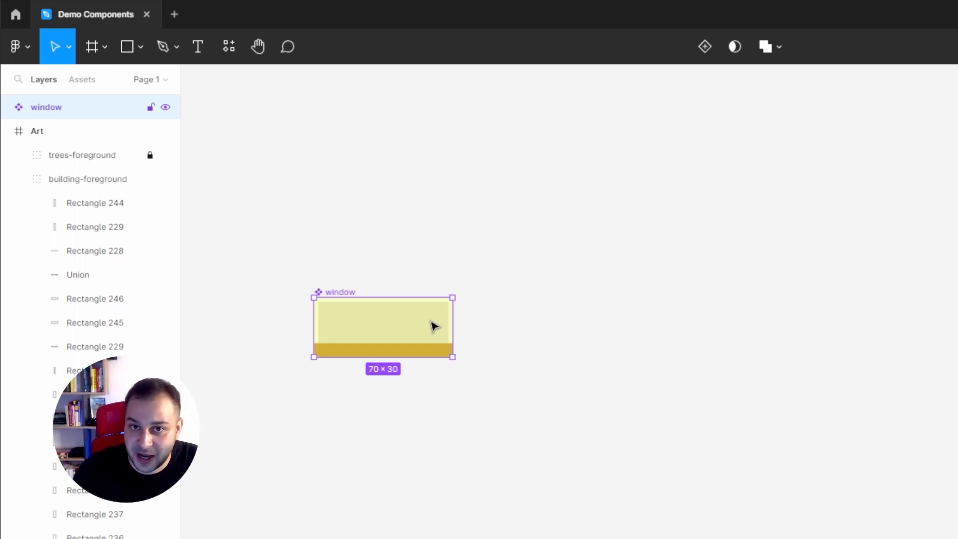
Step: Place three instances of the window component on the canvas, stacked between the main component and the artwork
{"action": "left_click", "coordinate": [82, 84]}
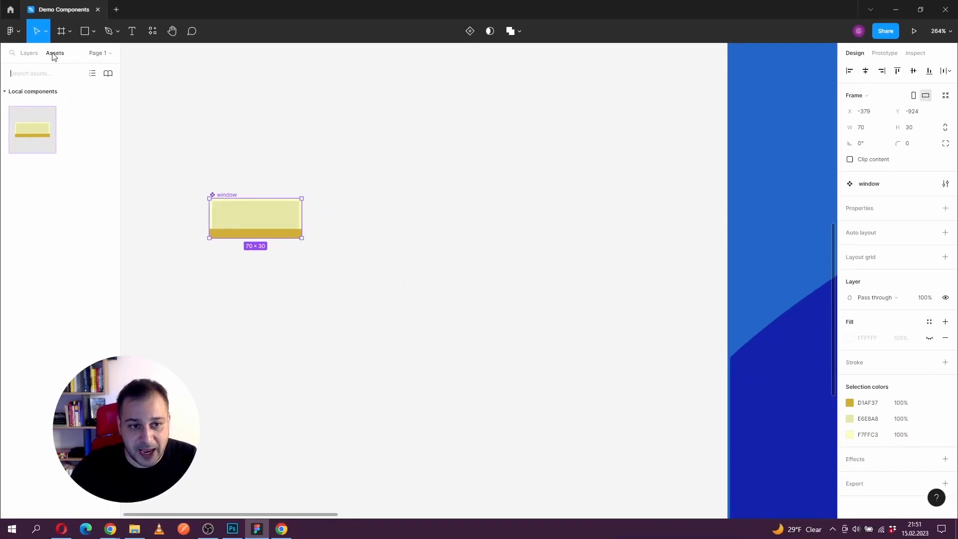
{"action": "left_click_drag", "start_coordinate": [31, 131], "coordinate": [483, 289]}
{"action": "left_click", "coordinate": [152, 31]}
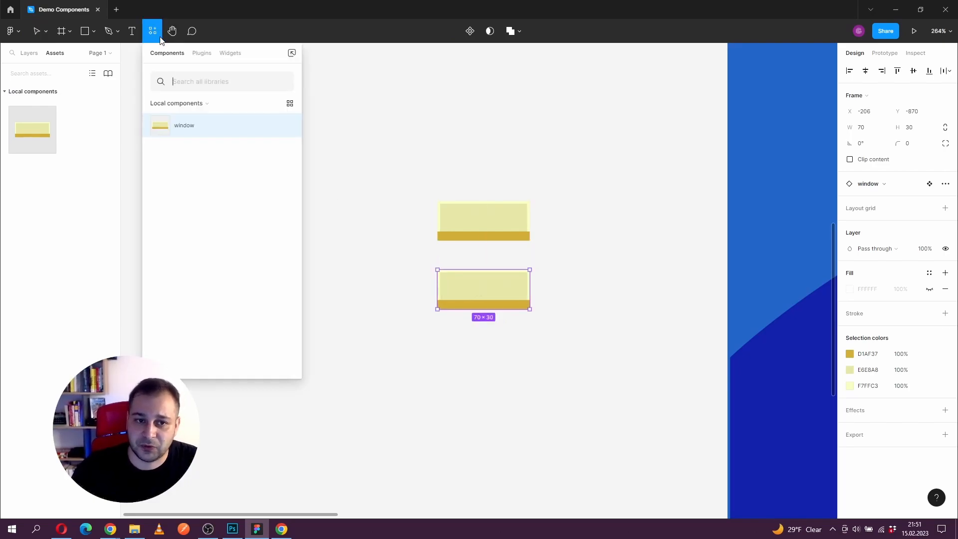
{"action": "left_click", "coordinate": [212, 128]}
{"action": "left_click_drag", "start_coordinate": [490, 310], "coordinate": [485, 362]}
Step: Align the second and third window instances under the first in one evenly spaced column at about X -206
{"action": "scroll", "coordinate": [472, 323], "scroll_direction": "up", "scroll_amount": 5}
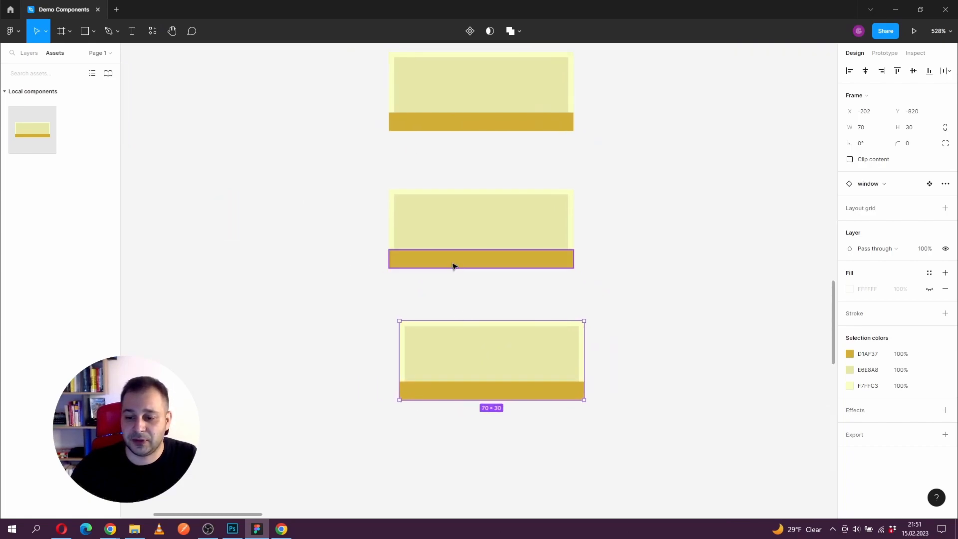
{"action": "scroll", "coordinate": [452, 266], "scroll_direction": "down", "scroll_amount": 3}
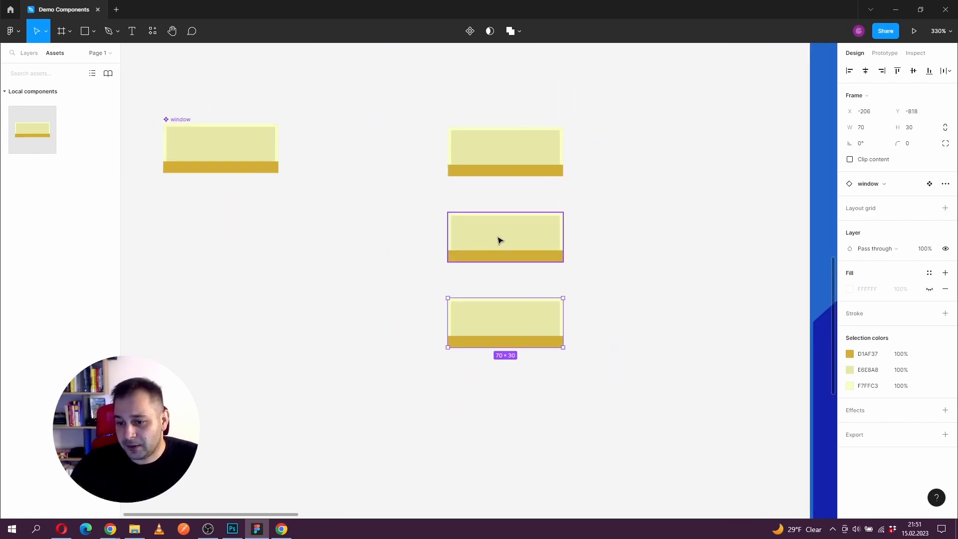
{"action": "left_click_drag", "start_coordinate": [499, 237], "coordinate": [499, 235]}
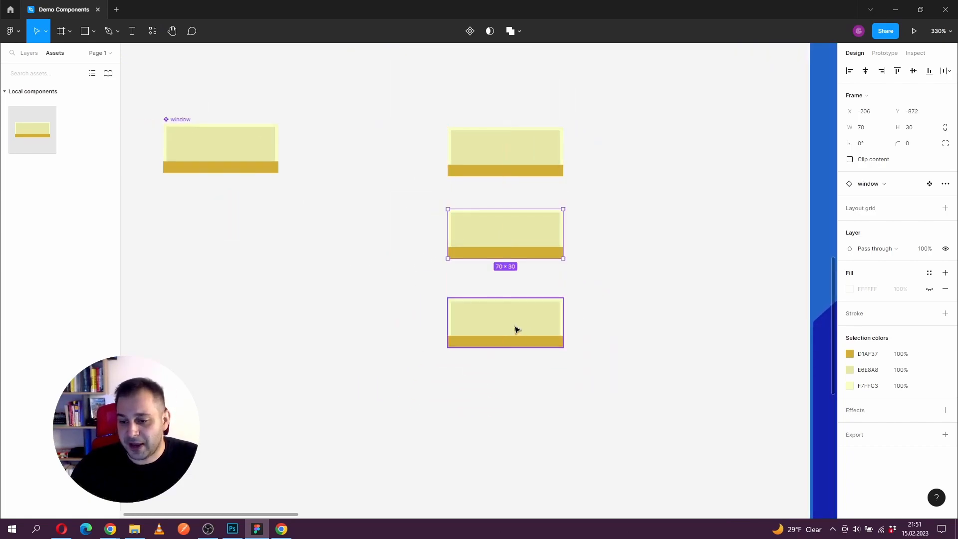
{"action": "left_click_drag", "start_coordinate": [517, 330], "coordinate": [515, 317]}
{"action": "left_click", "coordinate": [472, 248]}
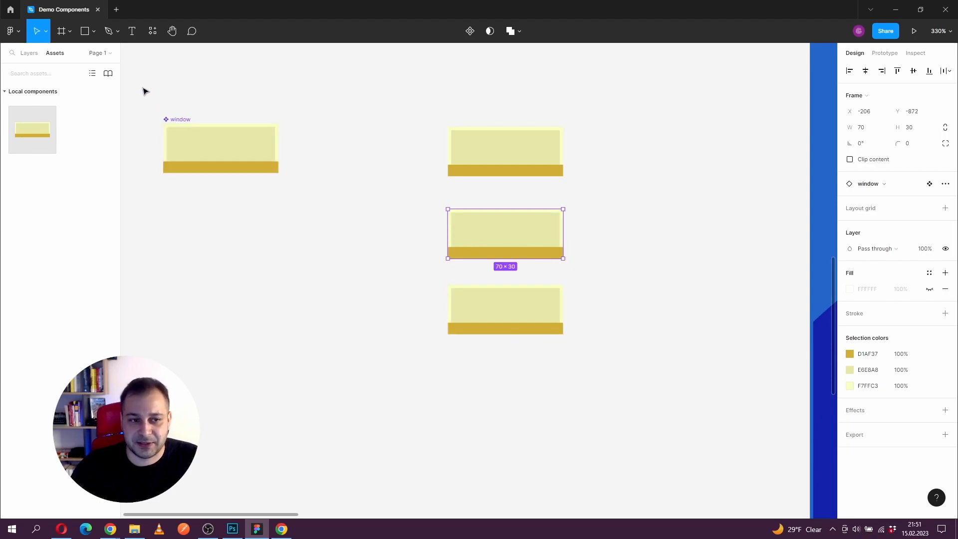
Step: Select each of the three window instances in the layer list to compare them with the main component
{"action": "left_click", "coordinate": [33, 53]}
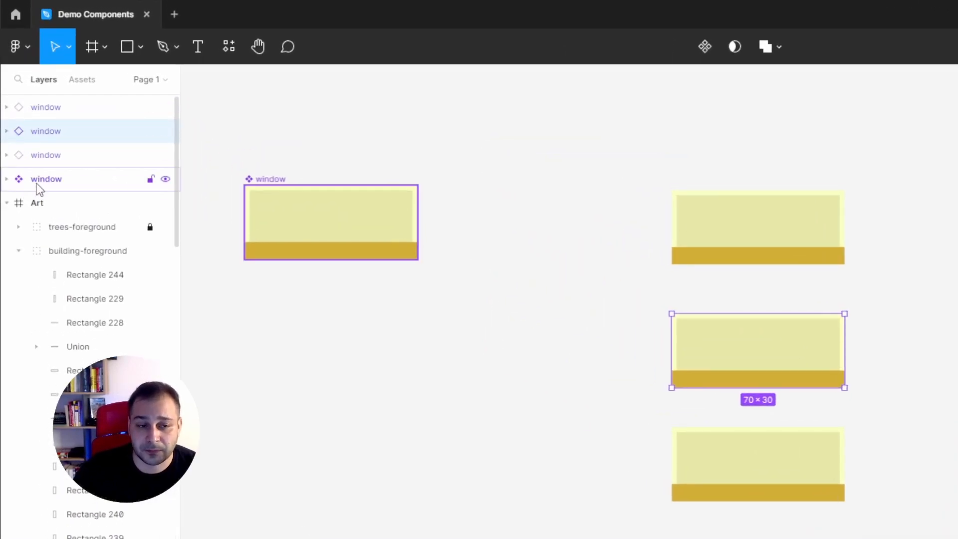
{"action": "left_click", "coordinate": [43, 154]}
{"action": "left_click", "coordinate": [43, 132]}
{"action": "left_click", "coordinate": [45, 108]}
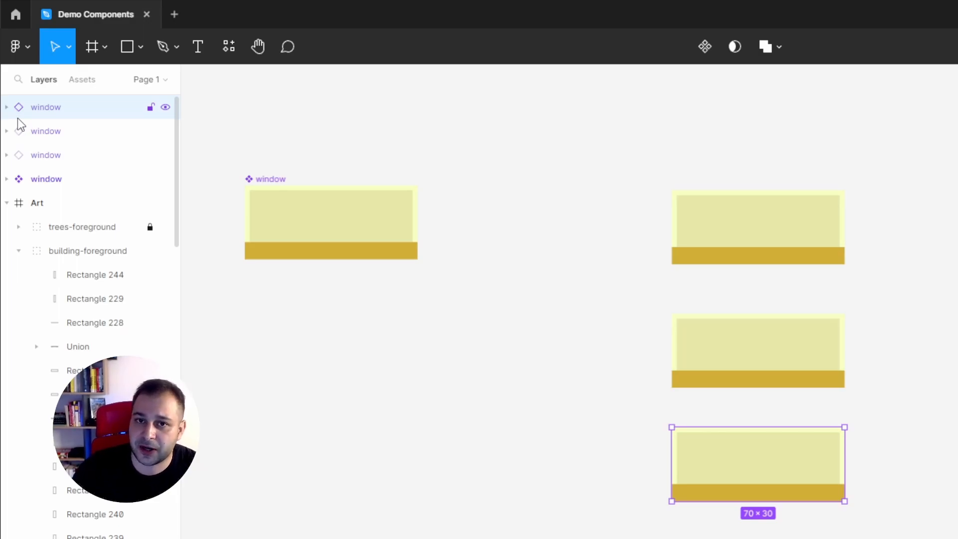
Step: Change the fill of window-frame inside the main window component to blue, 08A4C6
{"action": "left_click", "coordinate": [346, 216]}
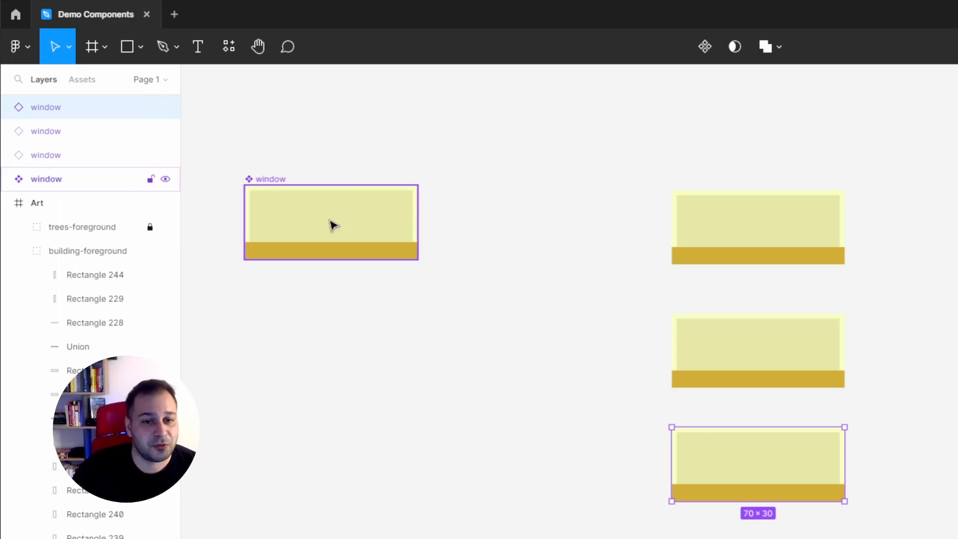
{"action": "double_click", "coordinate": [331, 223]}
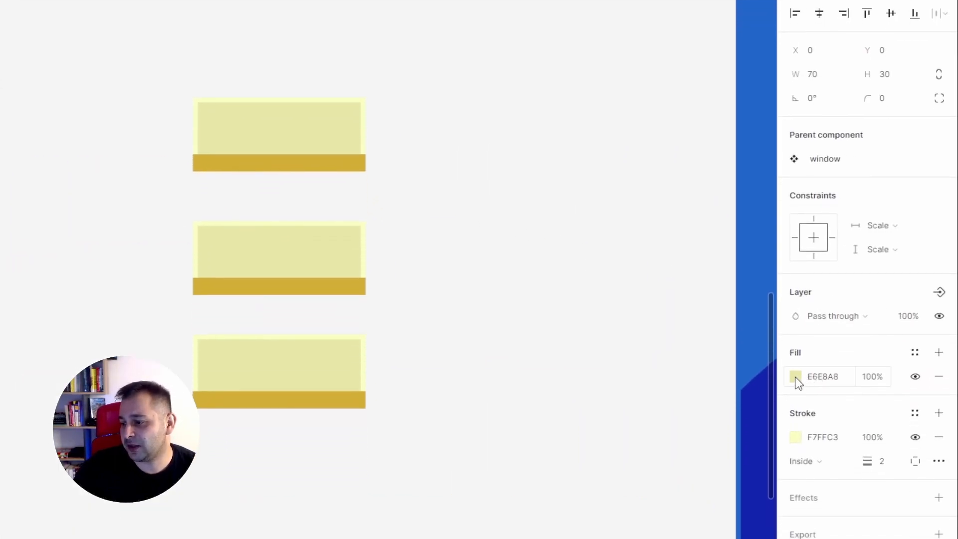
{"action": "left_click", "coordinate": [796, 377]}
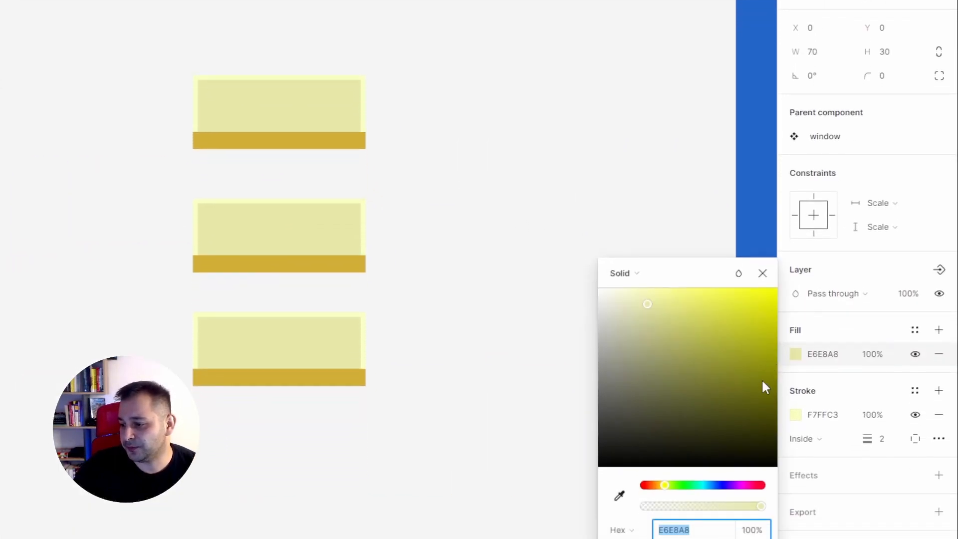
{"action": "left_click", "coordinate": [705, 507]}
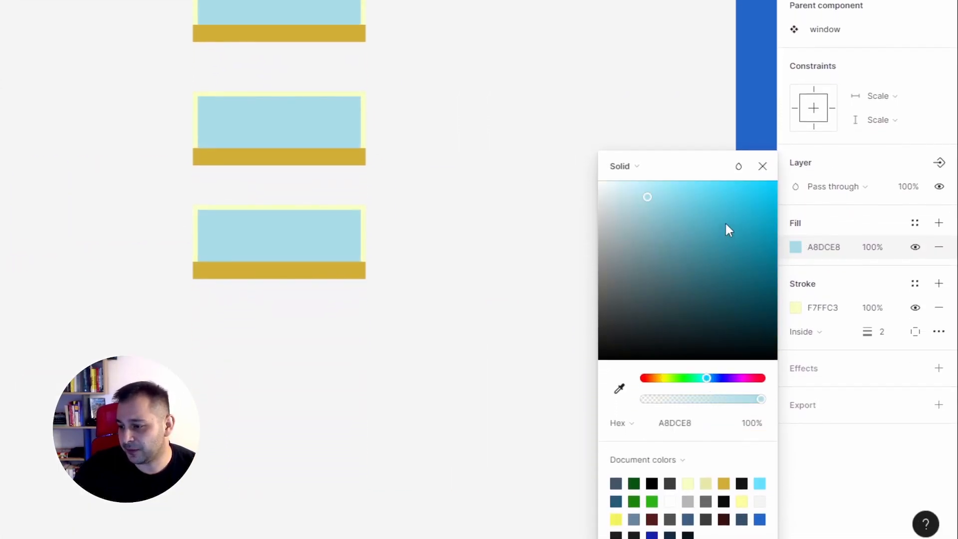
{"action": "left_click_drag", "start_coordinate": [726, 224], "coordinate": [771, 224]}
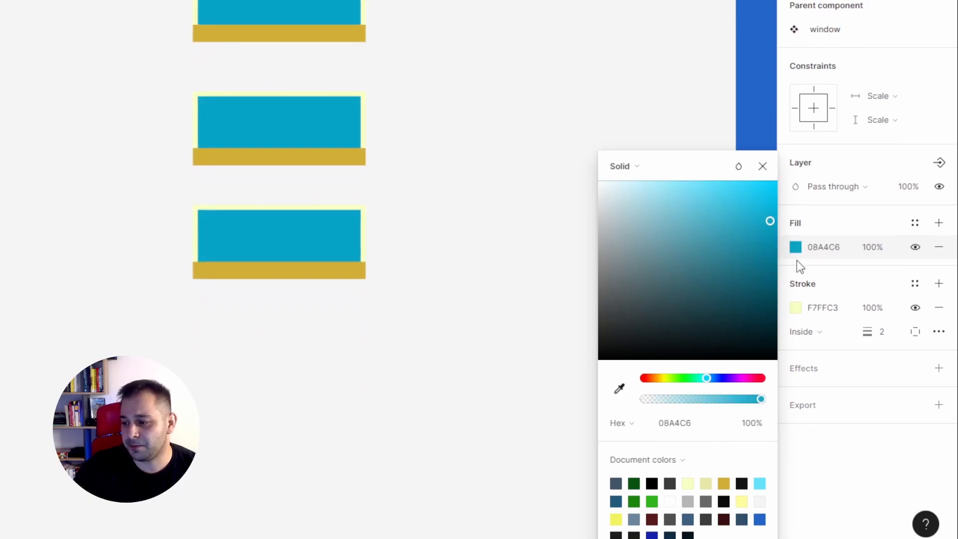
Step: Change the stroke of the main component's window-frame to dark blue
{"action": "left_click", "coordinate": [795, 307]}
{"action": "left_click", "coordinate": [706, 377]}
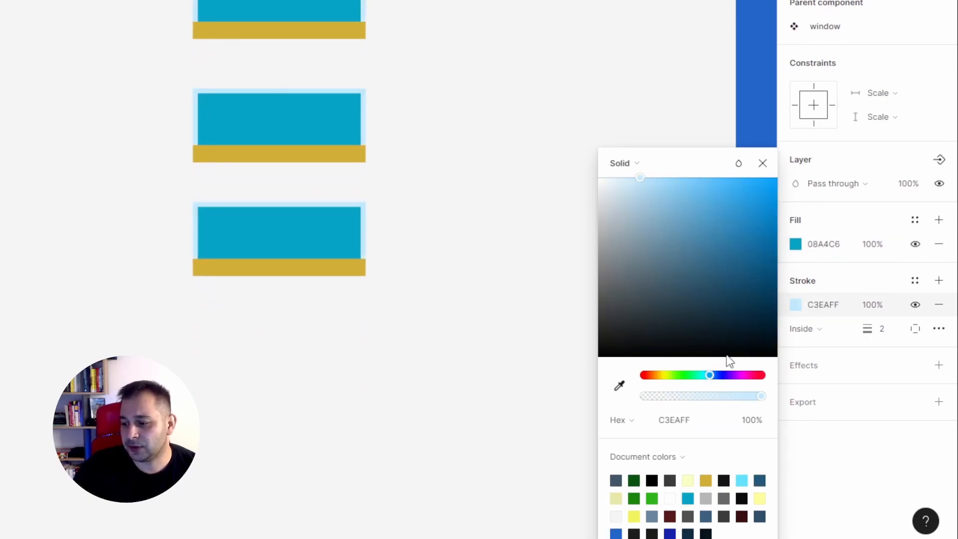
{"action": "left_click", "coordinate": [764, 283]}
{"action": "left_click", "coordinate": [759, 167]}
{"action": "left_click", "coordinate": [558, 165]}
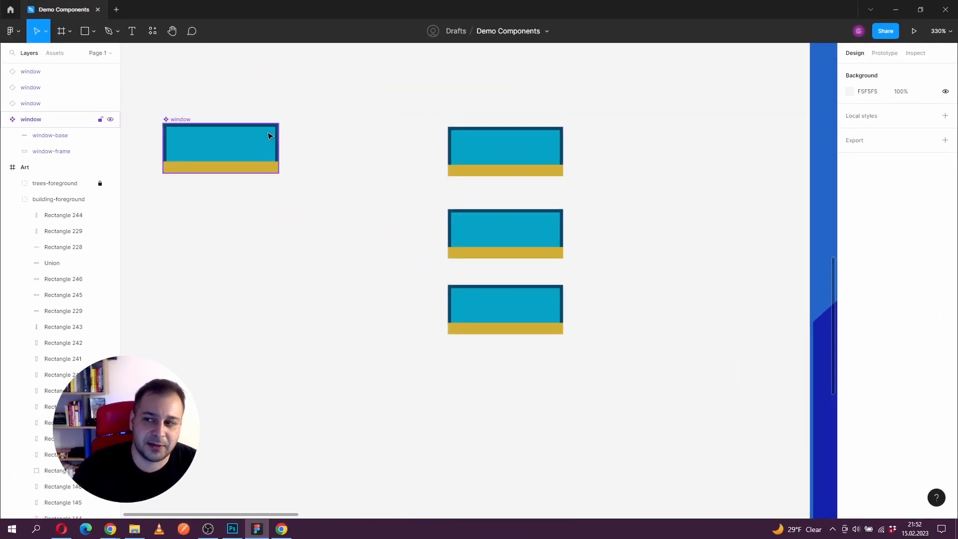
Step: Reduce the main component's window-base to a height of 4 and set its fill to blue, 1B71AF
{"action": "left_click_drag", "start_coordinate": [285, 142], "coordinate": [320, 141]}
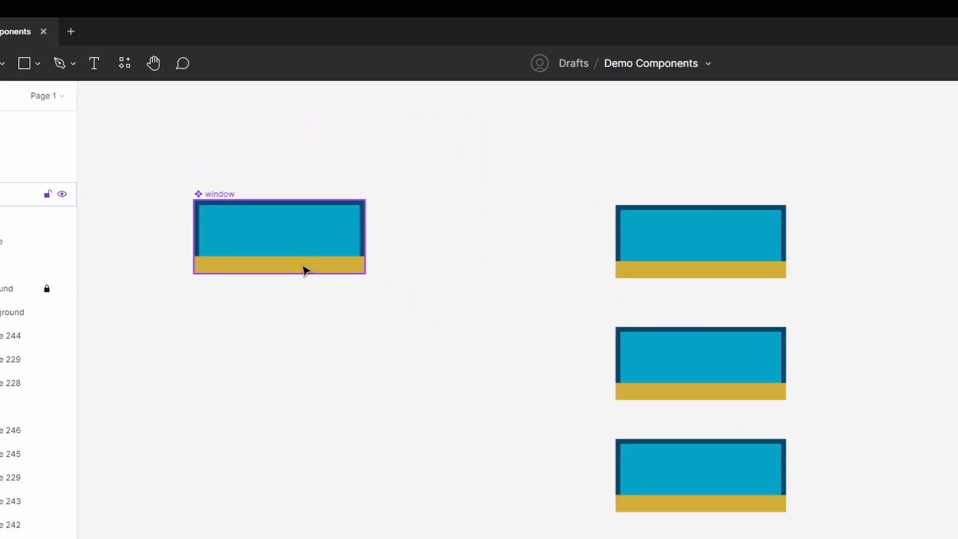
{"action": "double_click", "coordinate": [306, 270]}
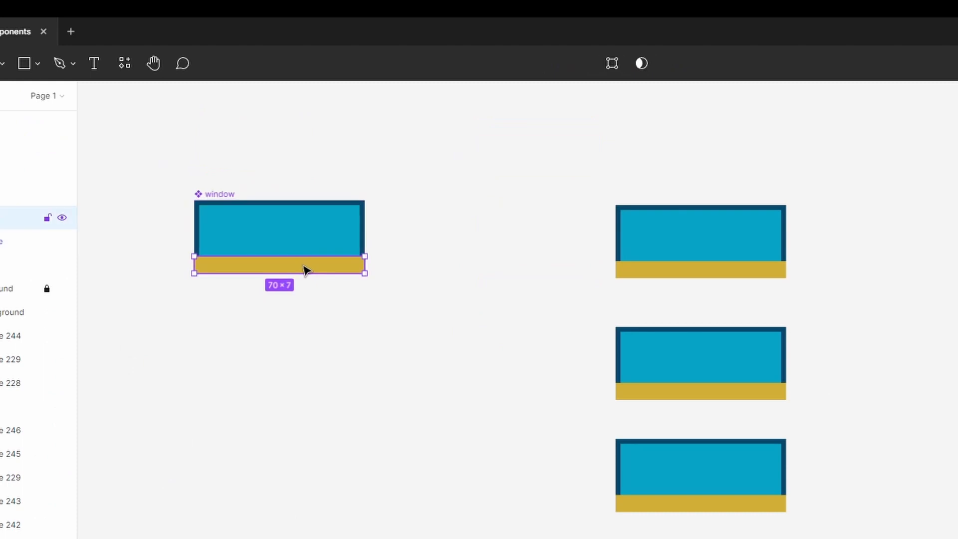
{"action": "left_click_drag", "start_coordinate": [293, 253], "coordinate": [295, 263]}
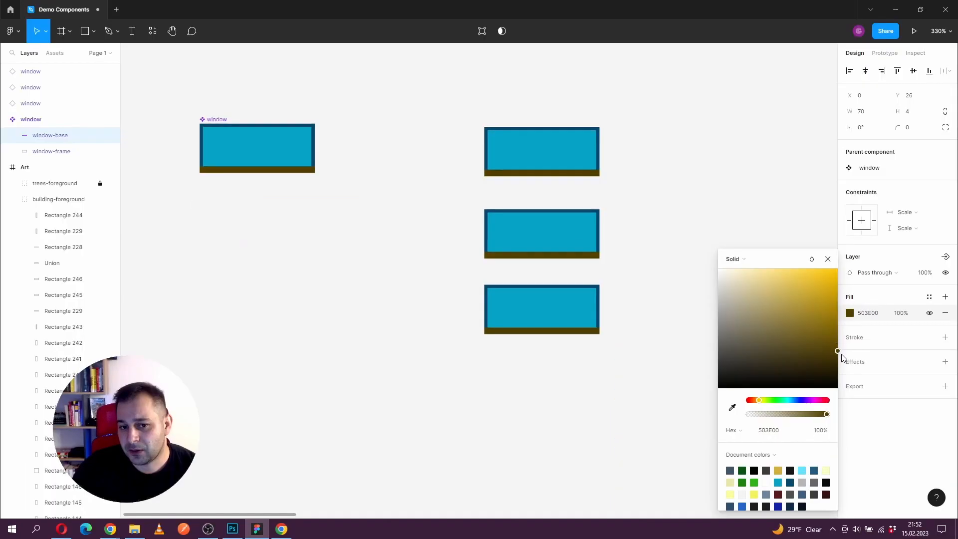
{"action": "left_click", "coordinate": [800, 400]}
{"action": "mouse_move", "coordinate": [808, 355]}
{"action": "left_mouse_down"}
{"action": "mouse_move", "coordinate": [828, 313]}
{"action": "mouse_move", "coordinate": [819, 305]}
{"action": "left_mouse_up"}
{"action": "left_click", "coordinate": [794, 402]}
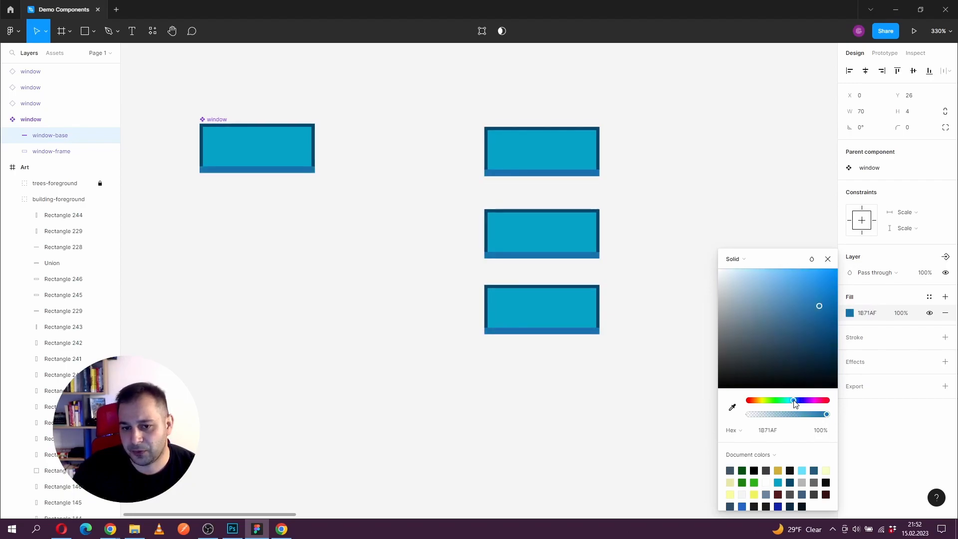
Step: Round the corners of window-frame inside the main window component to a radius of 4
{"action": "left_click", "coordinate": [828, 259]}
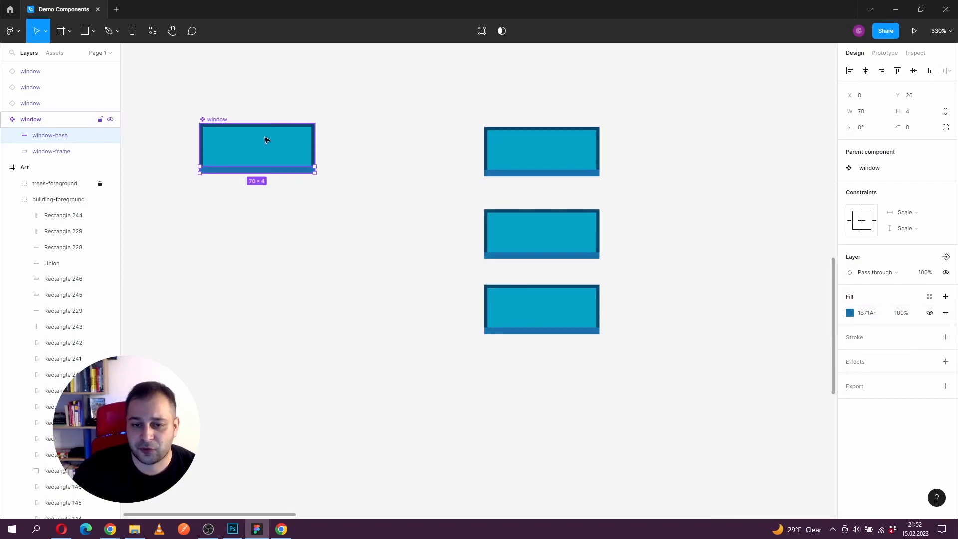
{"action": "scroll", "coordinate": [256, 136], "scroll_direction": "up", "scroll_amount": 2}
{"action": "scroll", "coordinate": [297, 157], "scroll_direction": "left", "scroll_amount": 1}
{"action": "double_click", "coordinate": [306, 158]}
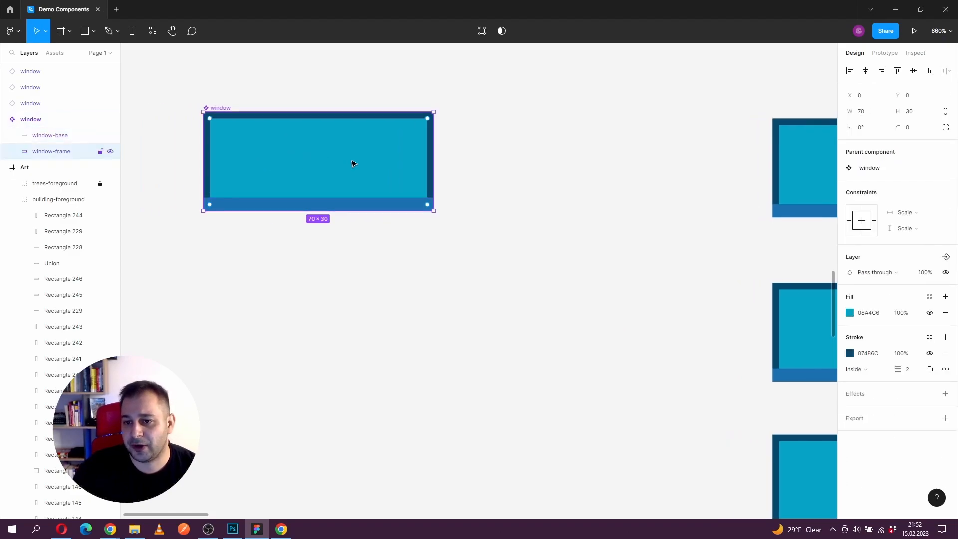
{"action": "left_click_drag", "start_coordinate": [210, 118], "coordinate": [220, 126]}
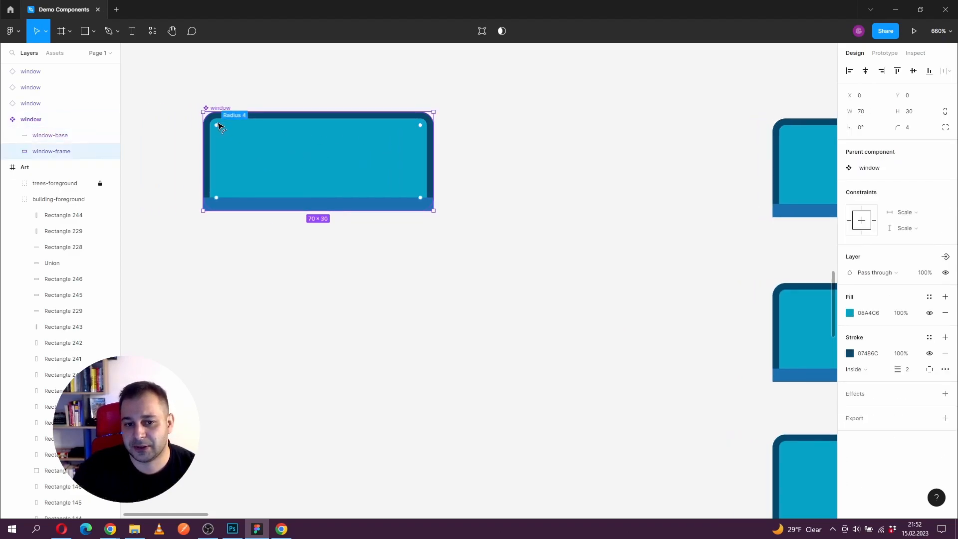
{"action": "scroll", "coordinate": [220, 127], "scroll_direction": "down", "scroll_amount": 2}
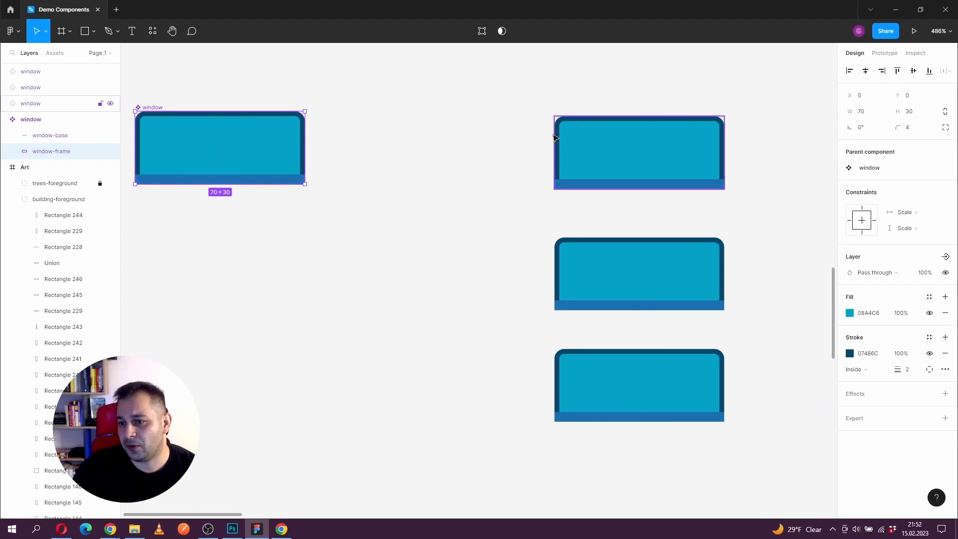
{"action": "scroll", "coordinate": [518, 177], "scroll_direction": "down", "scroll_amount": 1}
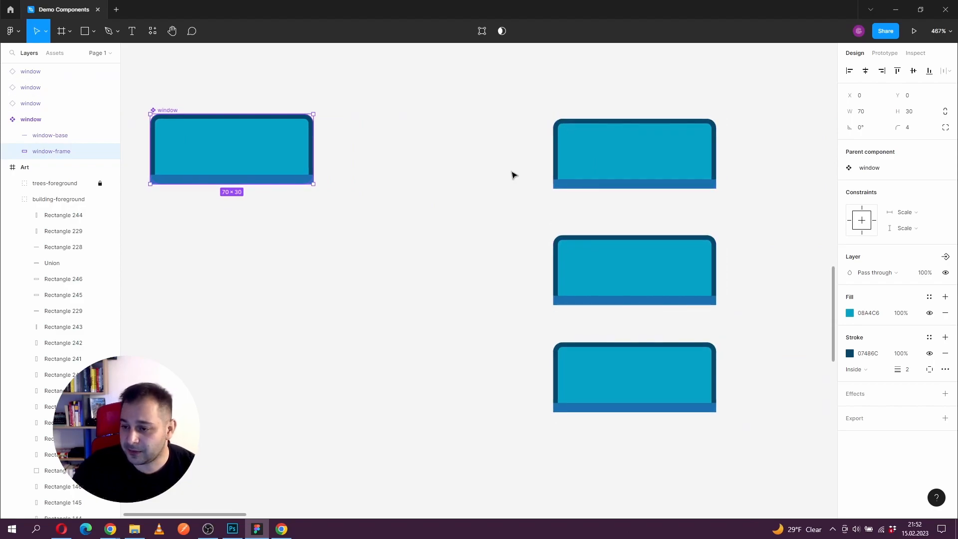
{"action": "left_click", "coordinate": [449, 165]}
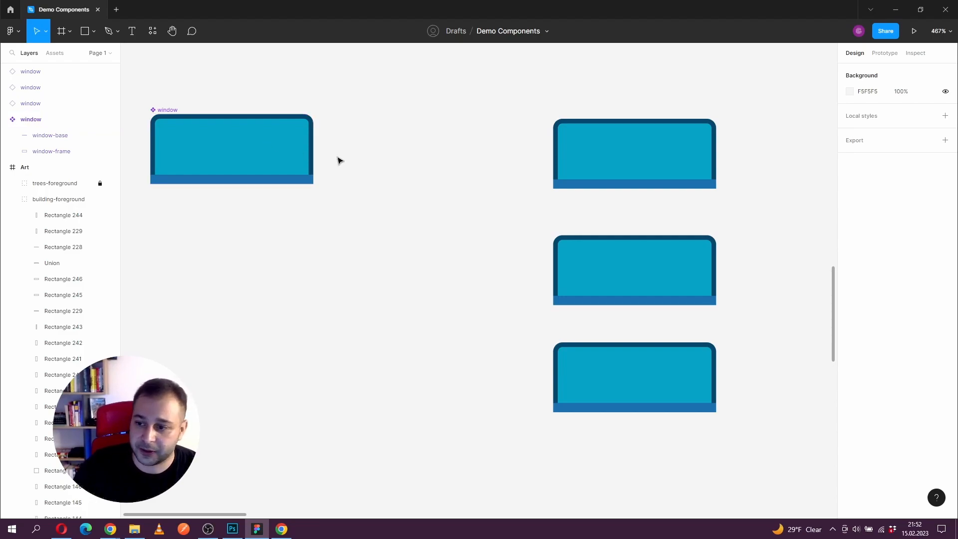
Step: Override the window-frame fill of the topmost window instance with yellow, DCDF44
{"action": "left_click_drag", "start_coordinate": [370, 182], "coordinate": [341, 167]}
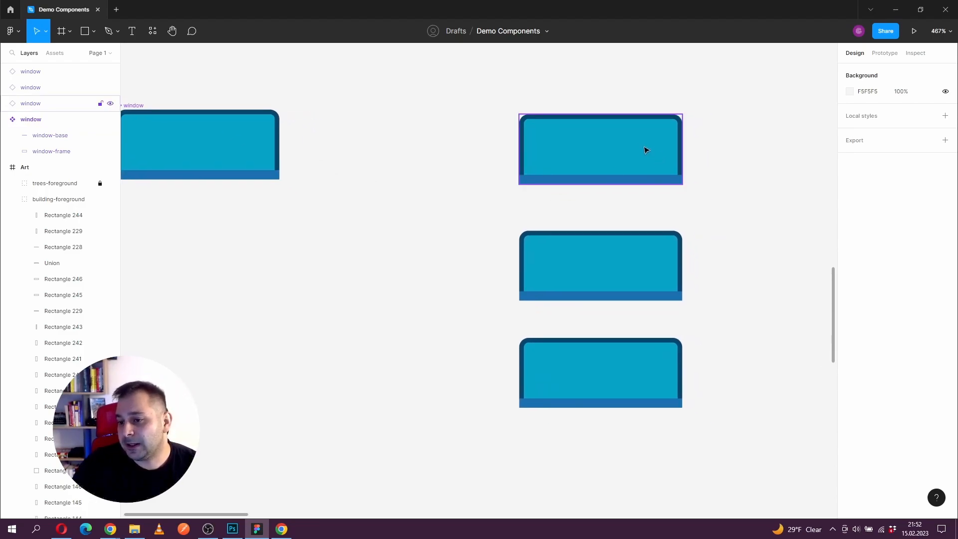
{"action": "double_click", "coordinate": [605, 145]}
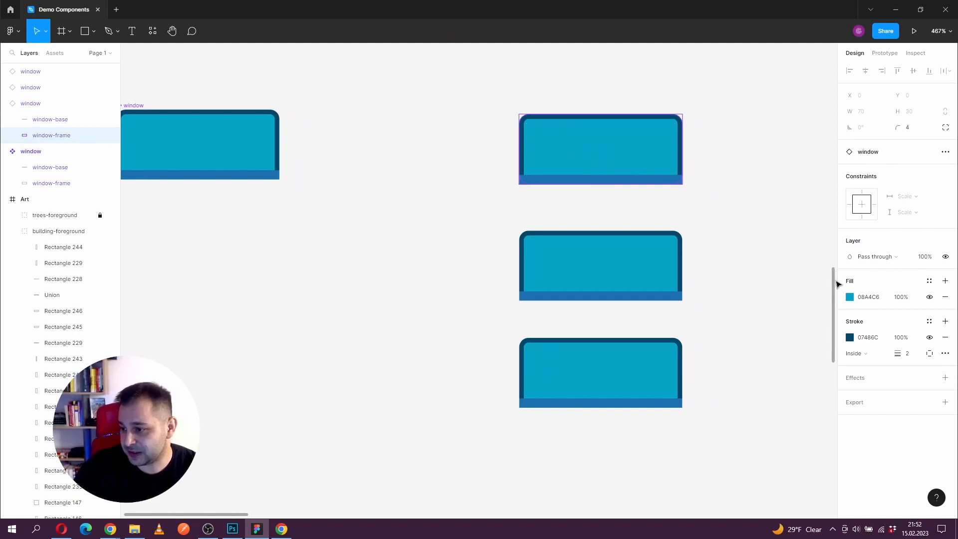
{"action": "left_click", "coordinate": [850, 297]}
{"action": "left_click", "coordinate": [802, 284]}
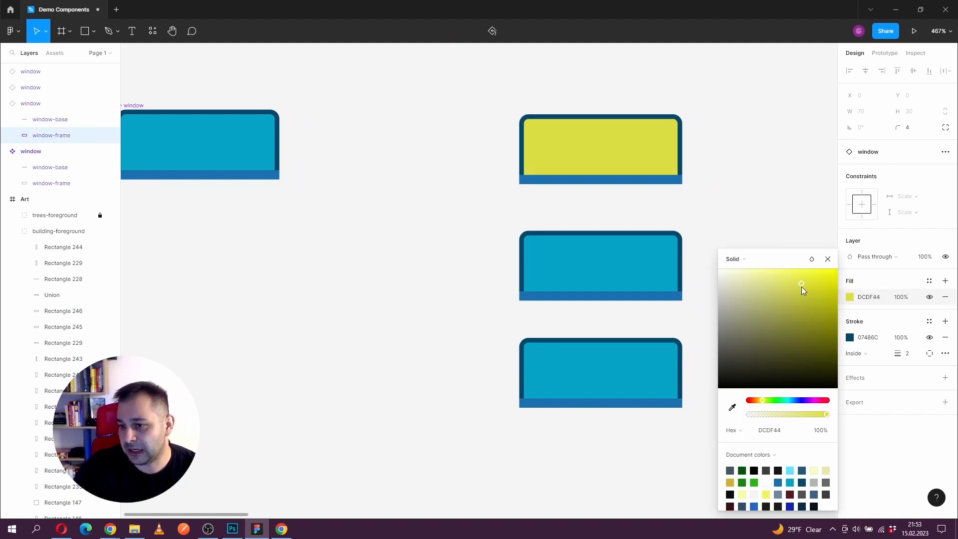
{"action": "left_click", "coordinate": [830, 266]}
{"action": "left_click", "coordinate": [679, 227]}
{"action": "scroll", "coordinate": [680, 227], "scroll_direction": "left", "scroll_amount": 3}
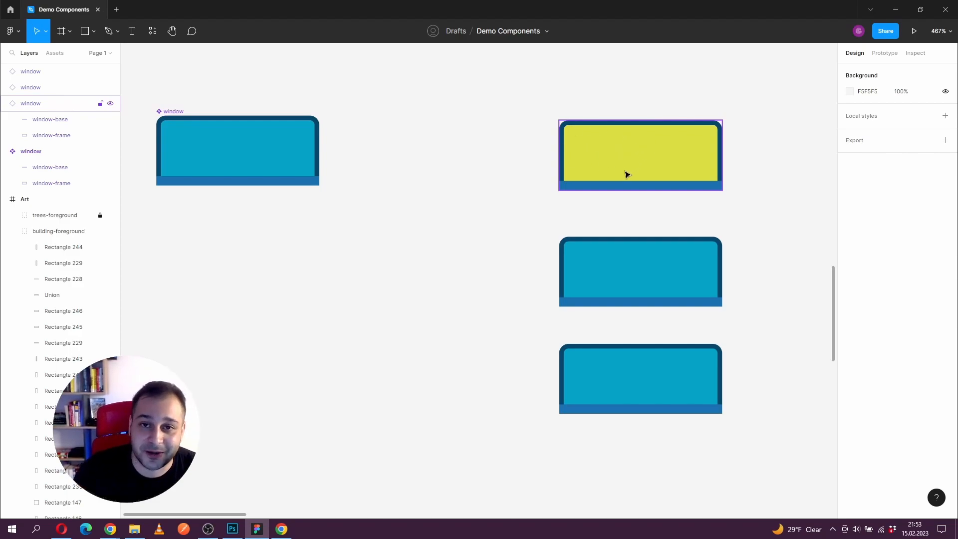
Step: Push the topmost instance's fill override to the main window component
{"action": "left_click", "coordinate": [660, 151]}
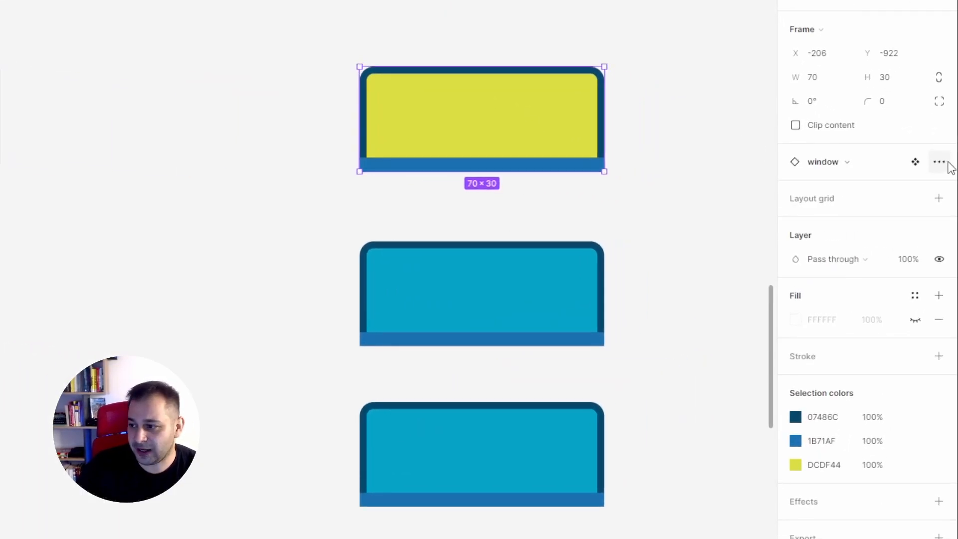
{"action": "left_click", "coordinate": [946, 163]}
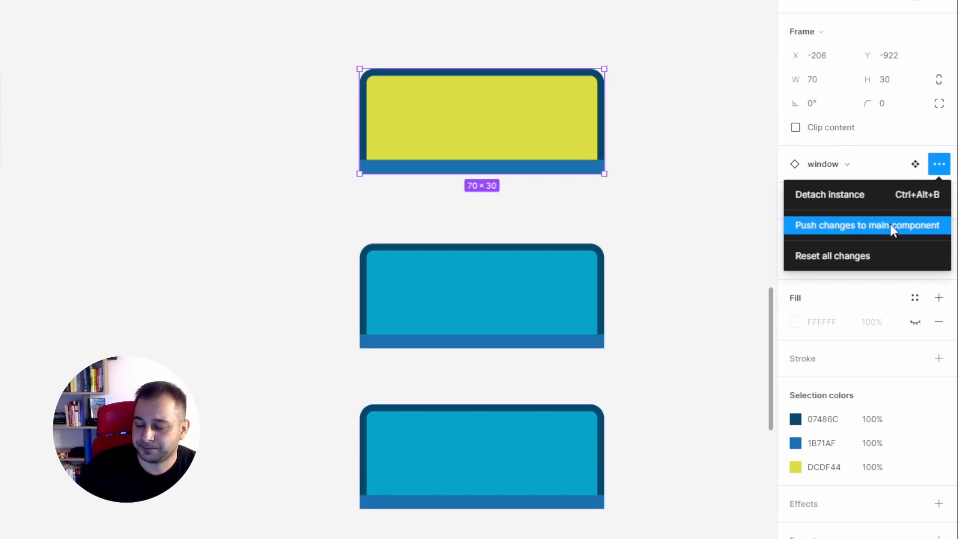
{"action": "left_click", "coordinate": [522, 147]}
{"action": "right_click", "coordinate": [520, 145]}
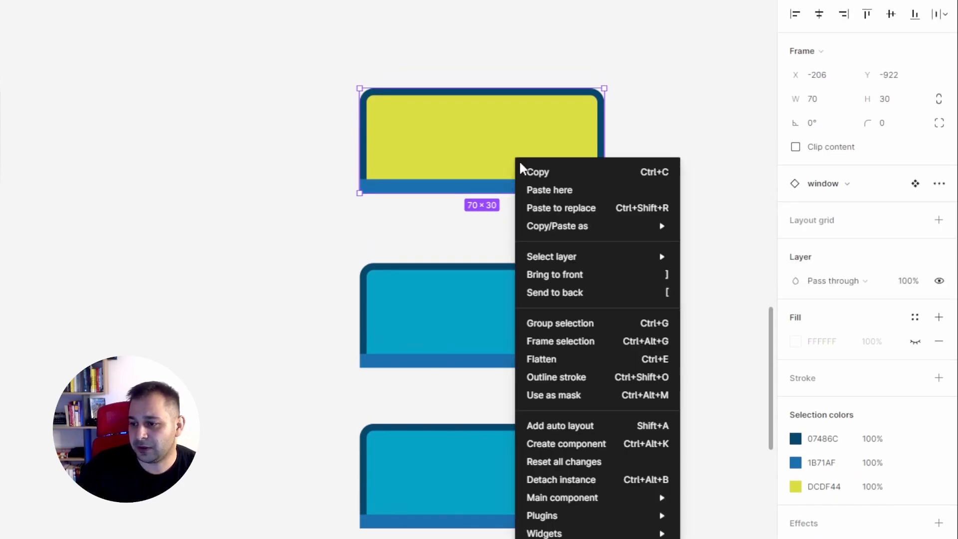
{"action": "mouse_move", "coordinate": [594, 498]}
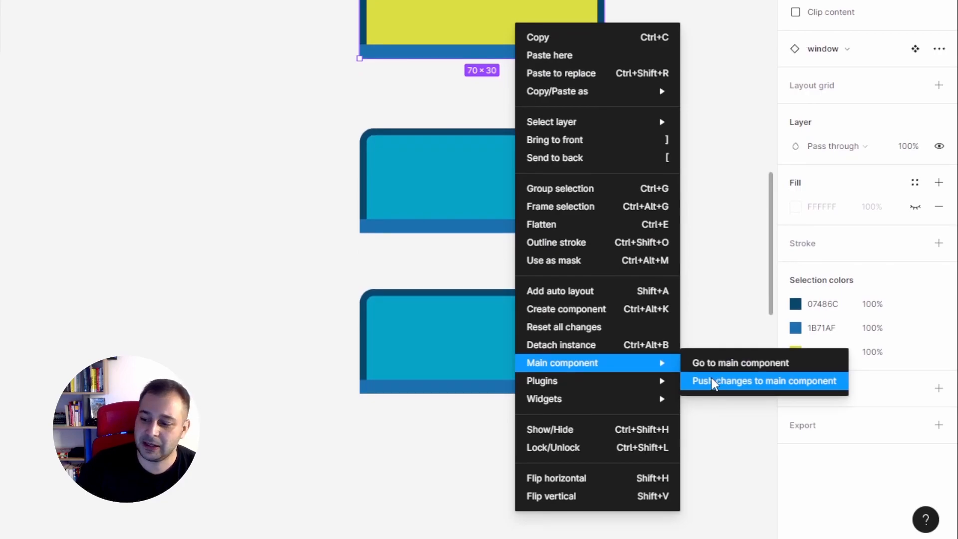
{"action": "left_click", "coordinate": [716, 381]}
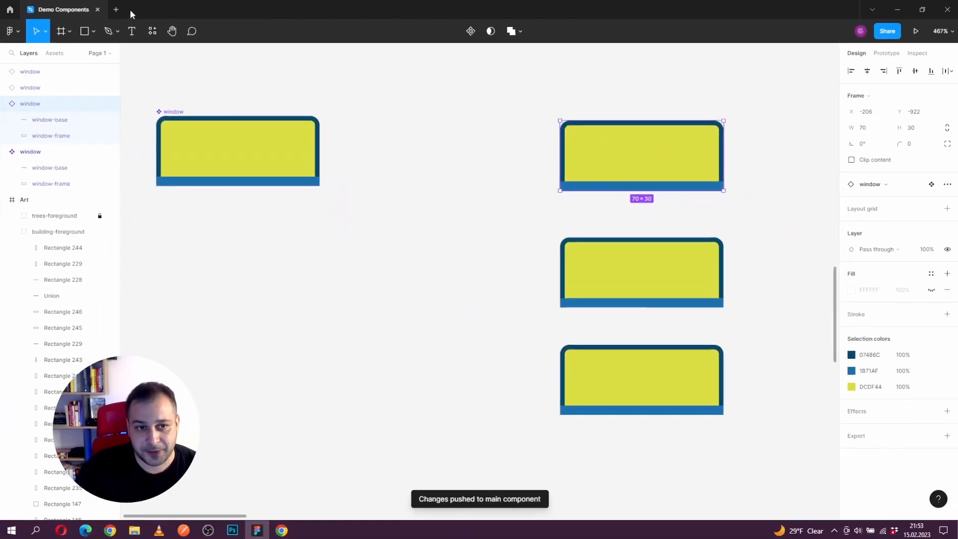
Step: Draw an arrow about 73 long from the topmost instance to the main component and one about 111 long from the main component to the middle instance
{"action": "left_click", "coordinate": [9, 47]}
{"action": "left_click", "coordinate": [9, 115]}
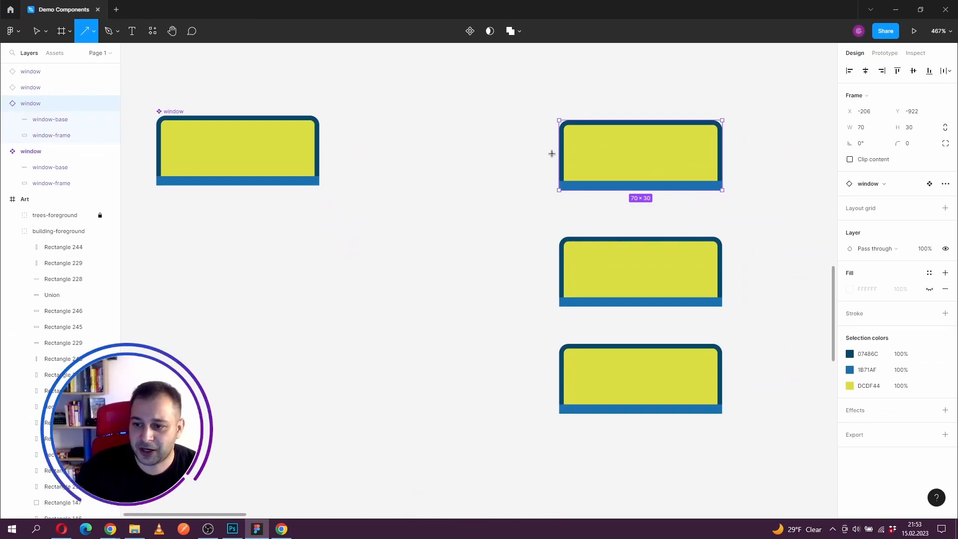
{"action": "left_click_drag", "start_coordinate": [538, 150], "coordinate": [368, 151]}
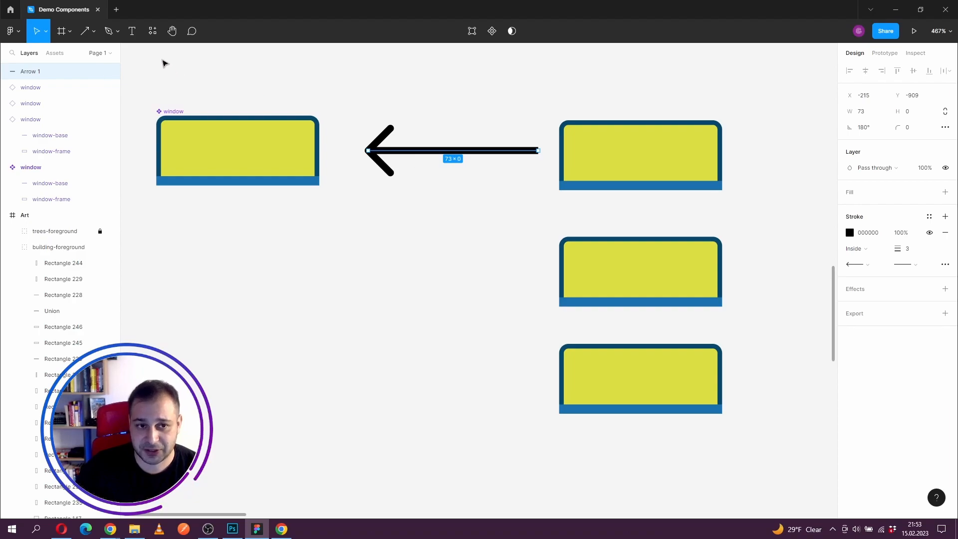
{"action": "left_click", "coordinate": [89, 39]}
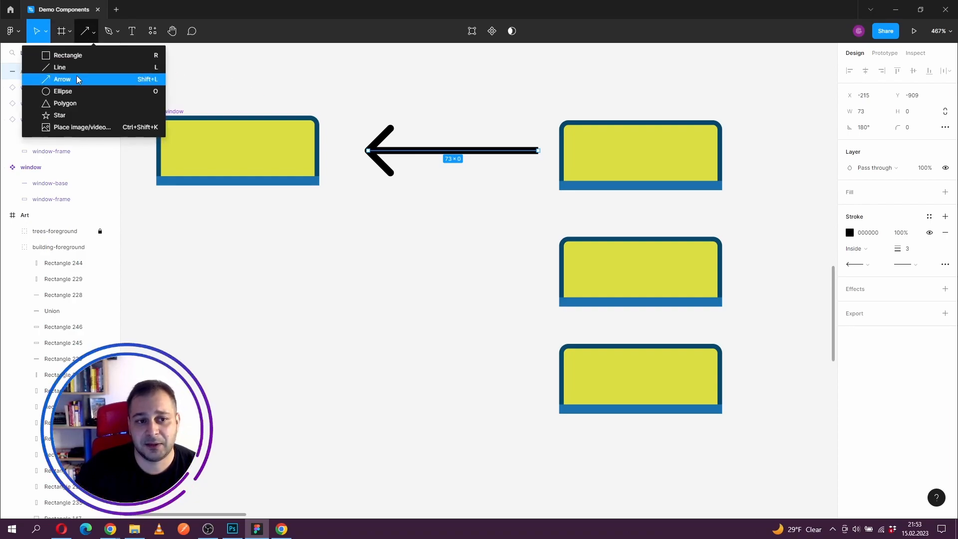
{"action": "left_click", "coordinate": [119, 79]}
{"action": "left_click_drag", "start_coordinate": [282, 195], "coordinate": [528, 278]}
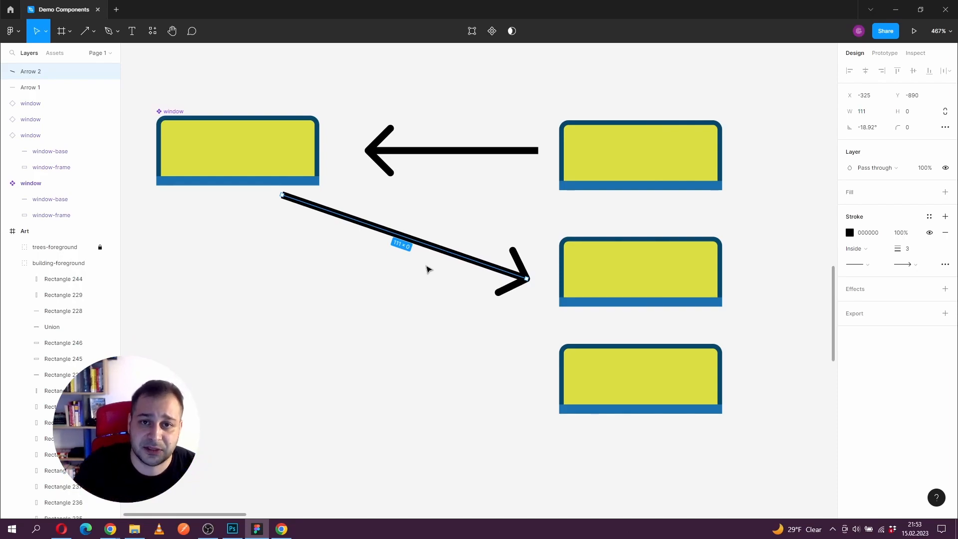
Step: Delete both arrows between the main component and its instances
{"action": "key", "text": "Delete"}
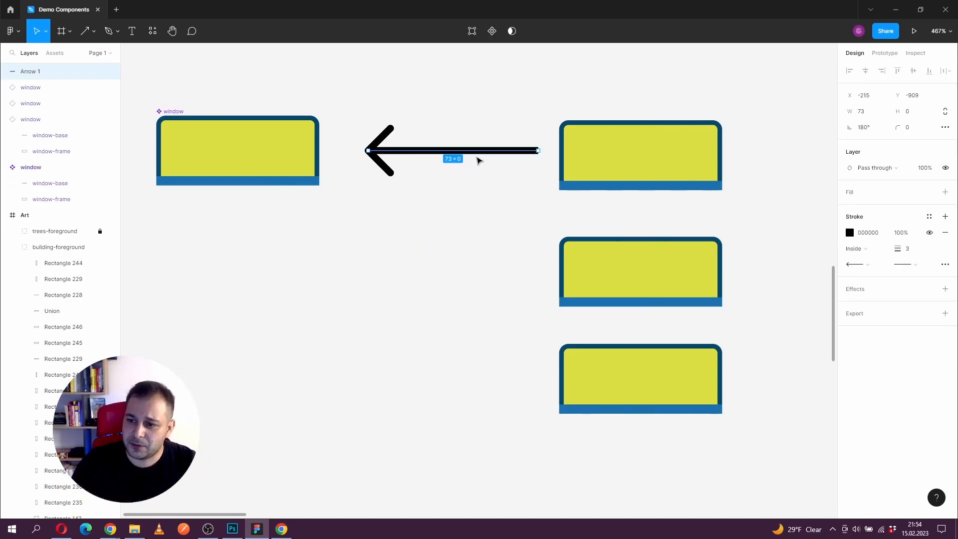
{"action": "left_click", "coordinate": [480, 151]}
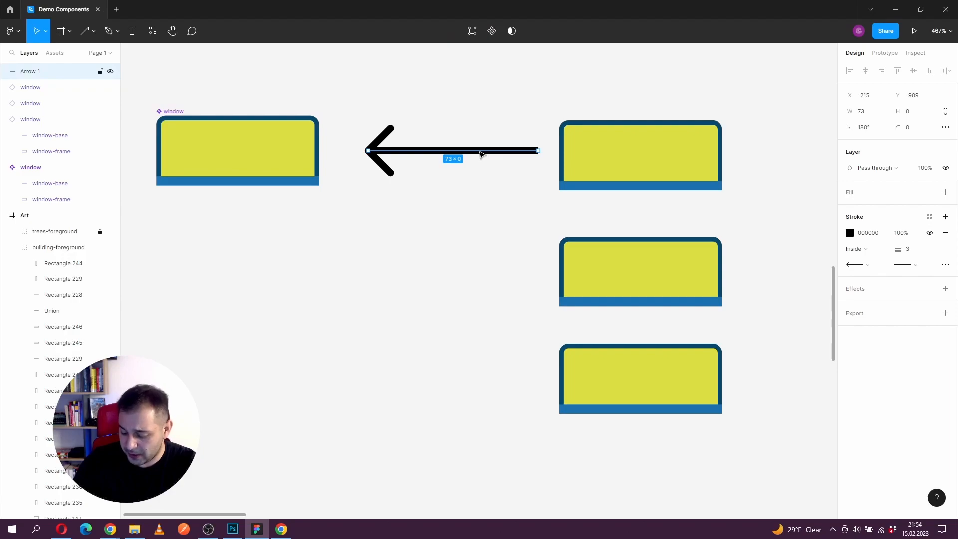
{"action": "key", "text": "Delete"}
Step: Detach the topmost window instance from the main component and collapse its layer
{"action": "left_click", "coordinate": [585, 164]}
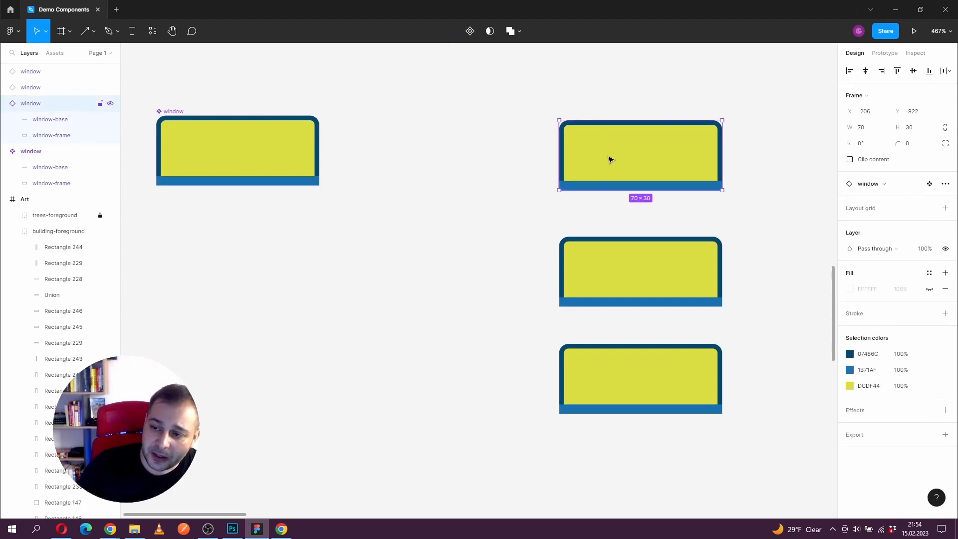
{"action": "right_click", "coordinate": [659, 166]}
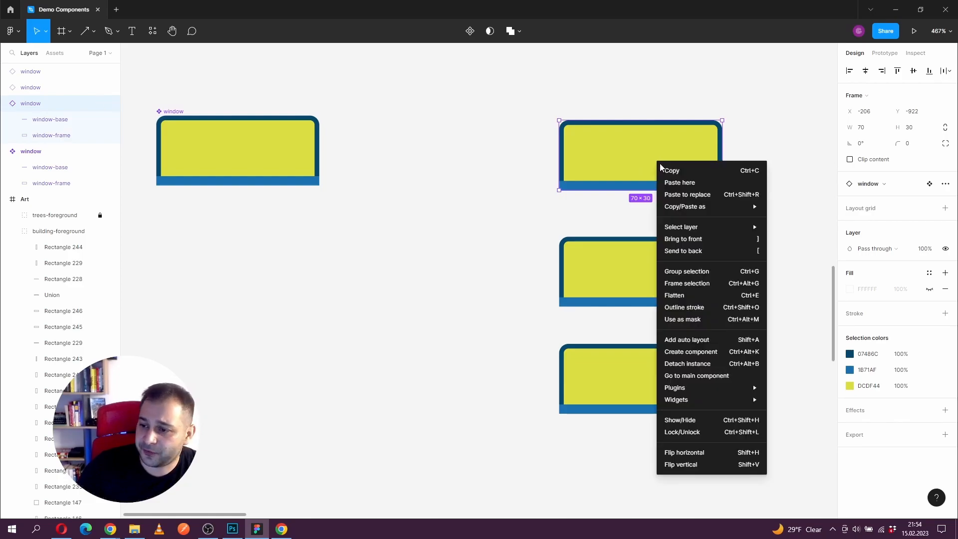
{"action": "mouse_move", "coordinate": [705, 388]}
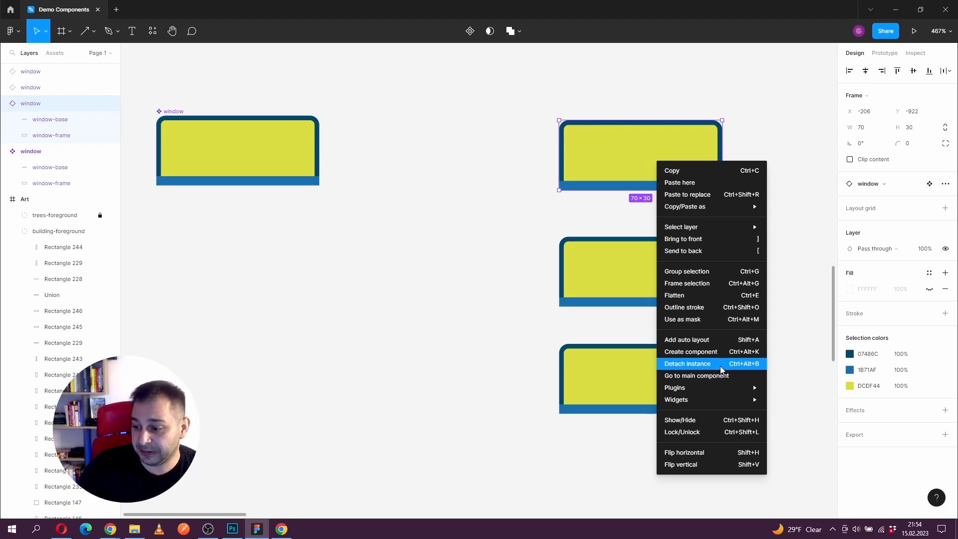
{"action": "left_click", "coordinate": [946, 186]}
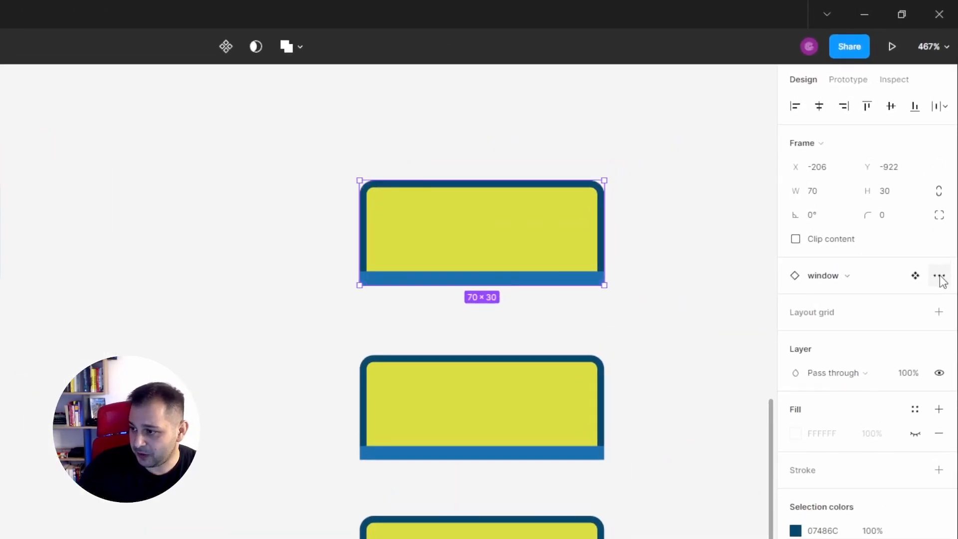
{"action": "left_click", "coordinate": [945, 185]}
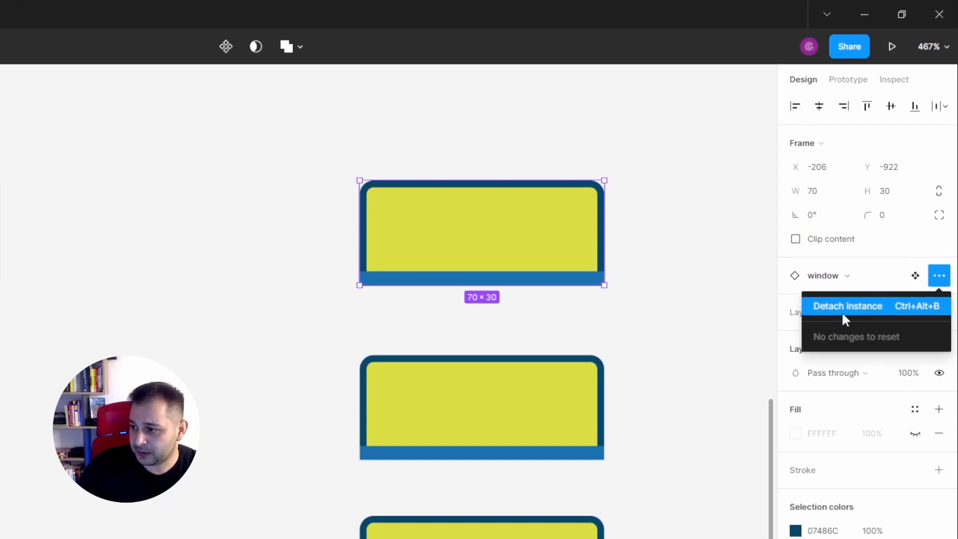
{"action": "left_click", "coordinate": [872, 305]}
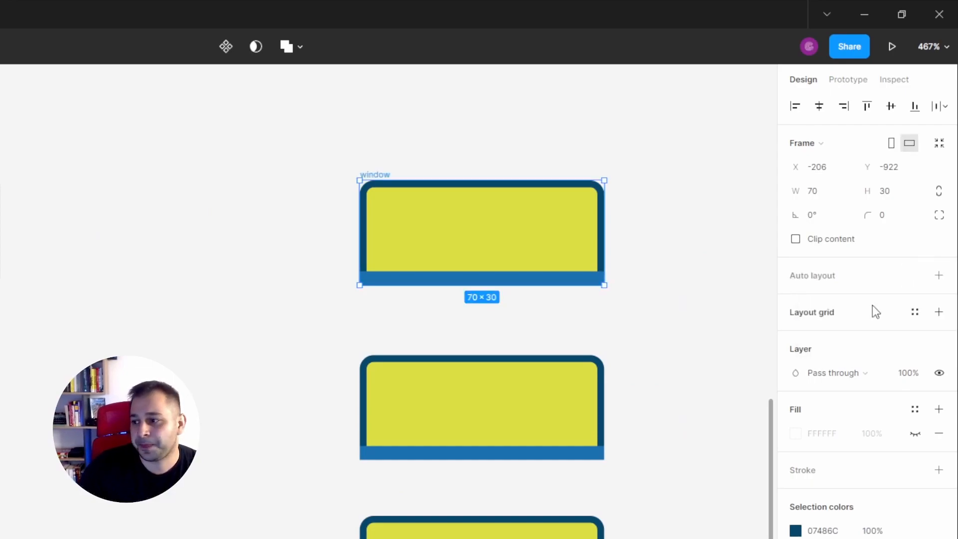
{"action": "left_click", "coordinate": [599, 310]}
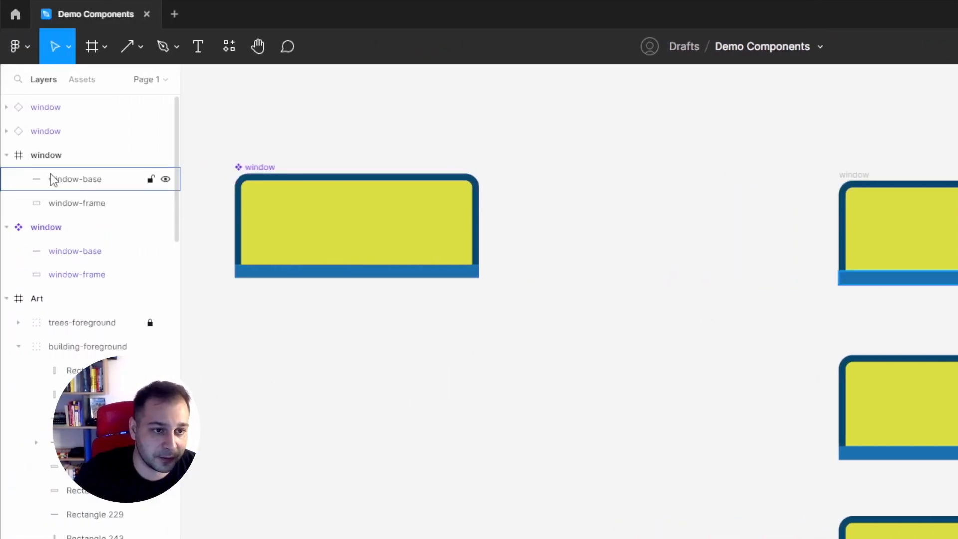
{"action": "left_click", "coordinate": [7, 155]}
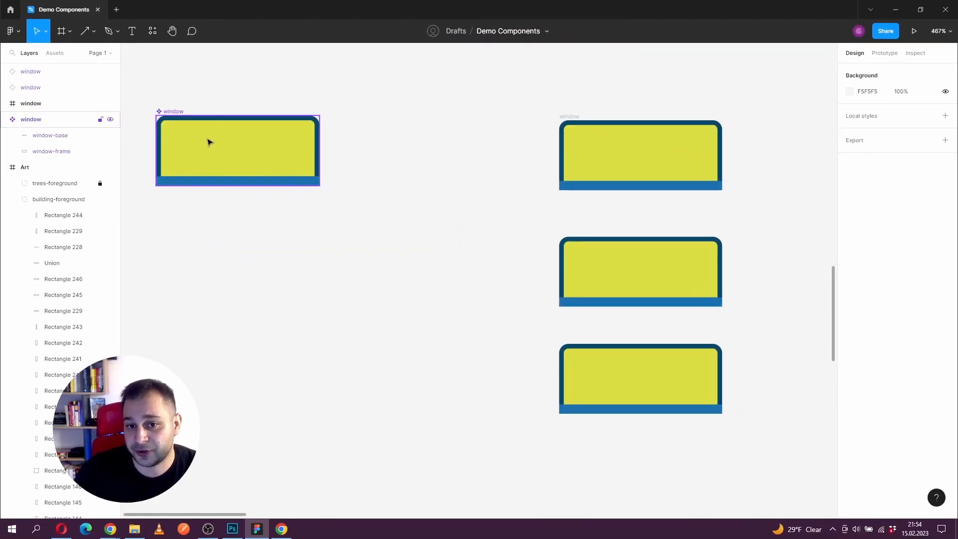
Step: Change the fill of the main component's window-frame to pink, E380F3
{"action": "left_click", "coordinate": [215, 144]}
{"action": "left_click", "coordinate": [855, 315]}
{"action": "left_click", "coordinate": [848, 313]}
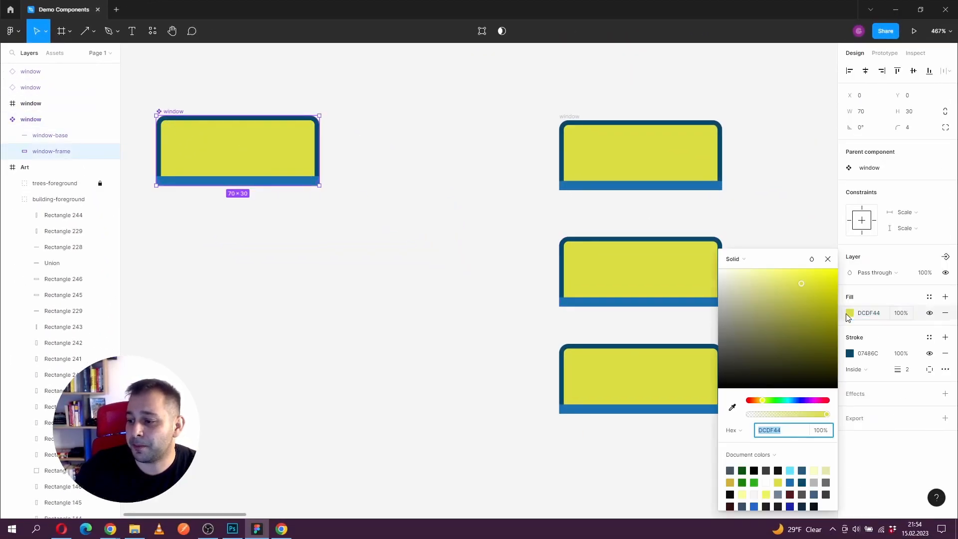
{"action": "left_click", "coordinate": [789, 400]}
{"action": "left_click_drag", "start_coordinate": [802, 325], "coordinate": [774, 277]}
{"action": "left_click", "coordinate": [811, 401]}
{"action": "left_click", "coordinate": [800, 303]}
{"action": "left_click", "coordinate": [828, 259]}
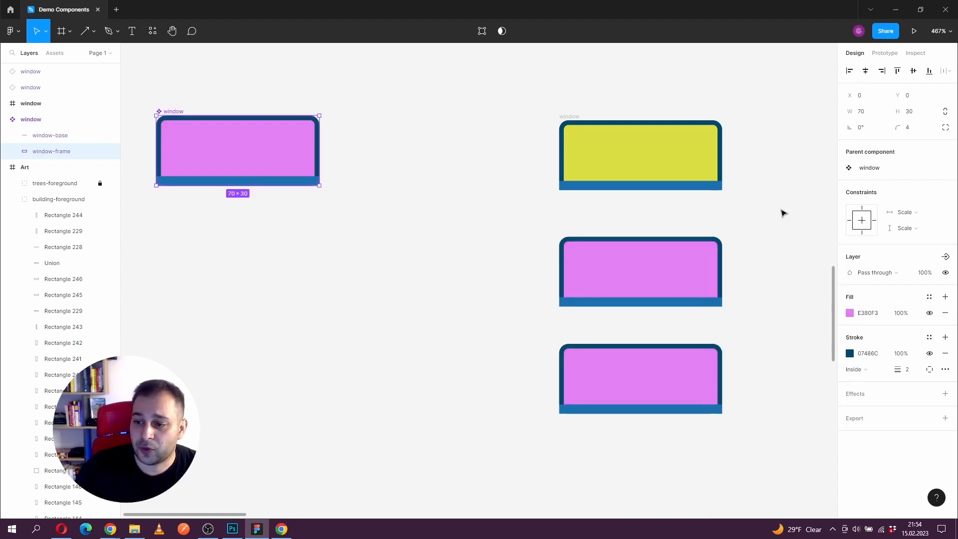
{"action": "left_click", "coordinate": [780, 211]}
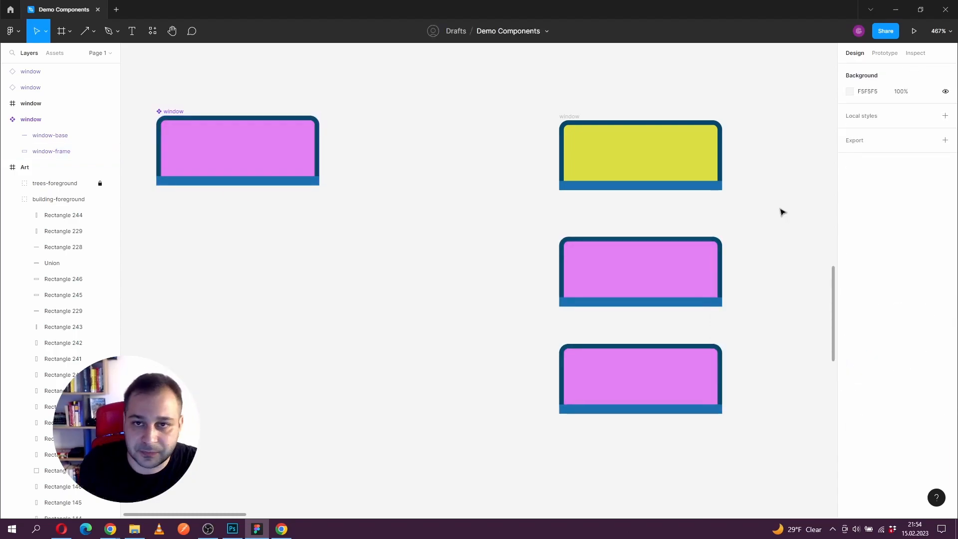
Step: Delete the detached yellow window and move the two remaining instances up level with the main component
{"action": "left_click", "coordinate": [603, 171]}
{"action": "key", "text": "Delete"}
{"action": "left_click_drag", "start_coordinate": [174, 113], "coordinate": [284, 114]}
{"action": "left_click_drag", "start_coordinate": [740, 417], "coordinate": [643, 151]}
Step: Delete the main window component and select the remaining instances to inspect their component options
{"action": "left_click", "coordinate": [327, 151]}
{"action": "key", "text": "Delete"}
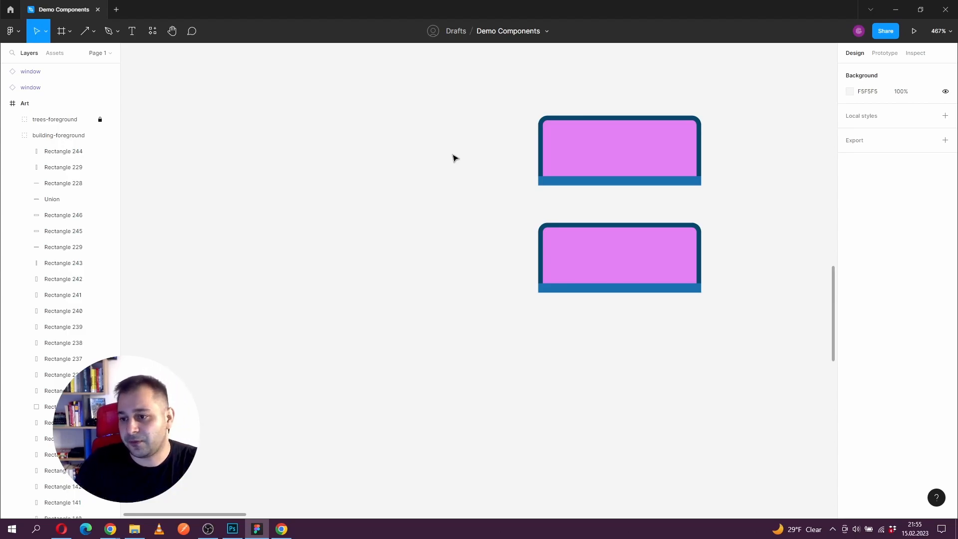
{"action": "left_click", "coordinate": [596, 175]}
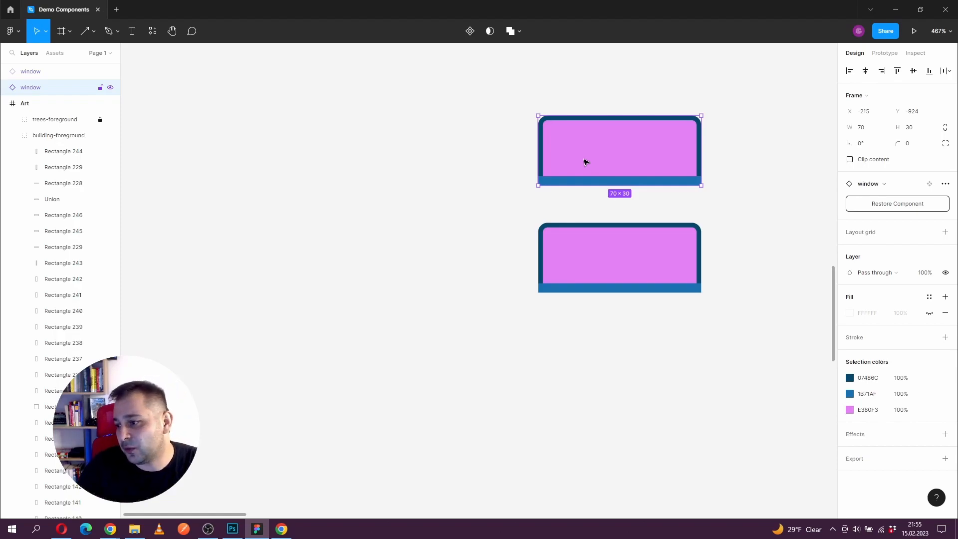
{"action": "left_click", "coordinate": [648, 246]}
{"action": "left_click", "coordinate": [657, 159]}
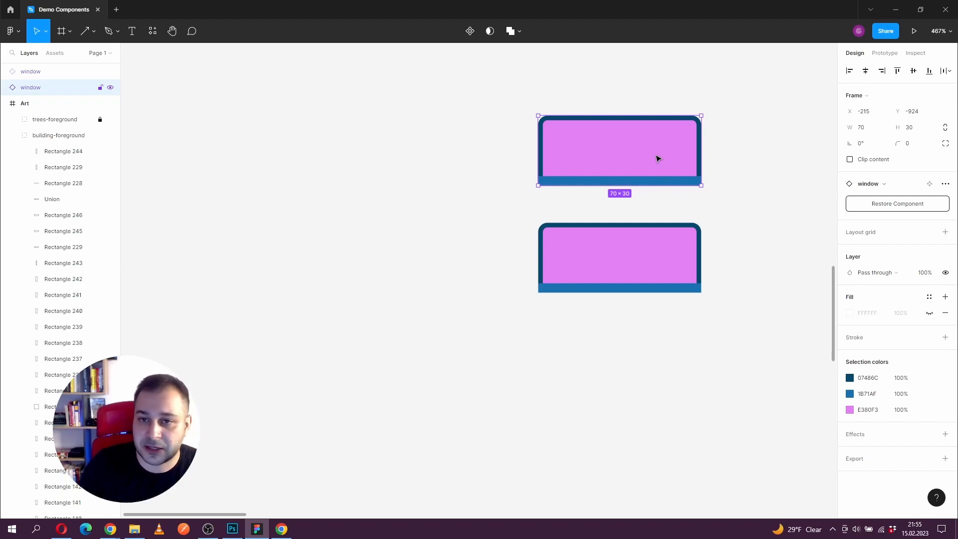
Step: Restore the deleted main window component from the selected instance
{"action": "left_click", "coordinate": [882, 207]}
{"action": "left_click_drag", "start_coordinate": [548, 210], "coordinate": [290, 140]}
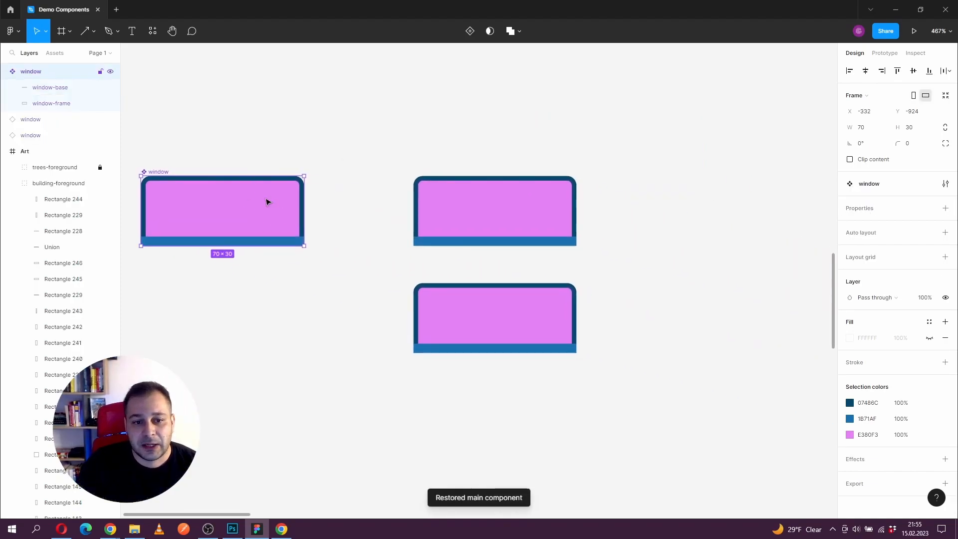
{"action": "scroll", "coordinate": [259, 212], "scroll_direction": "left", "scroll_amount": 2}
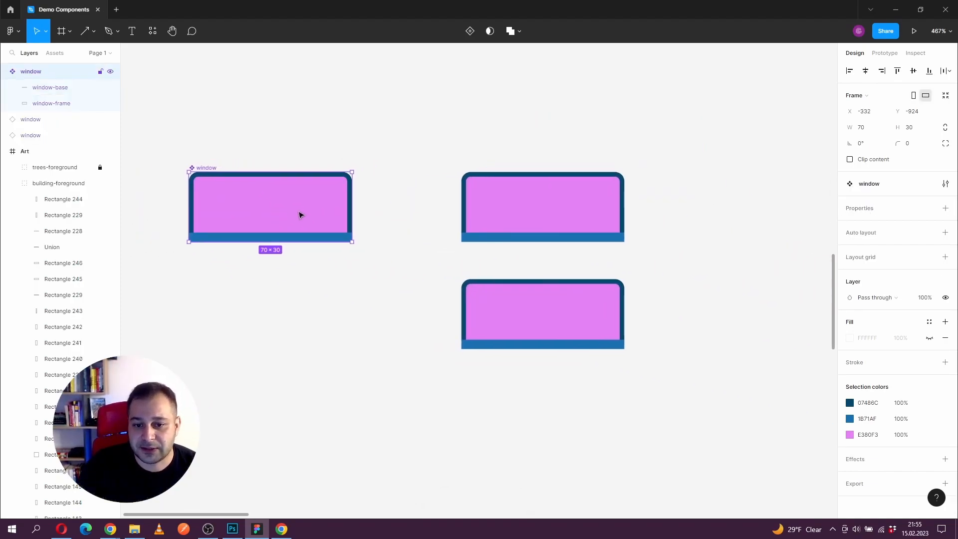
Step: Change the fill of the restored main component's window-frame to light blue, 62C8E9
{"action": "double_click", "coordinate": [300, 209]}
{"action": "left_click", "coordinate": [854, 313]}
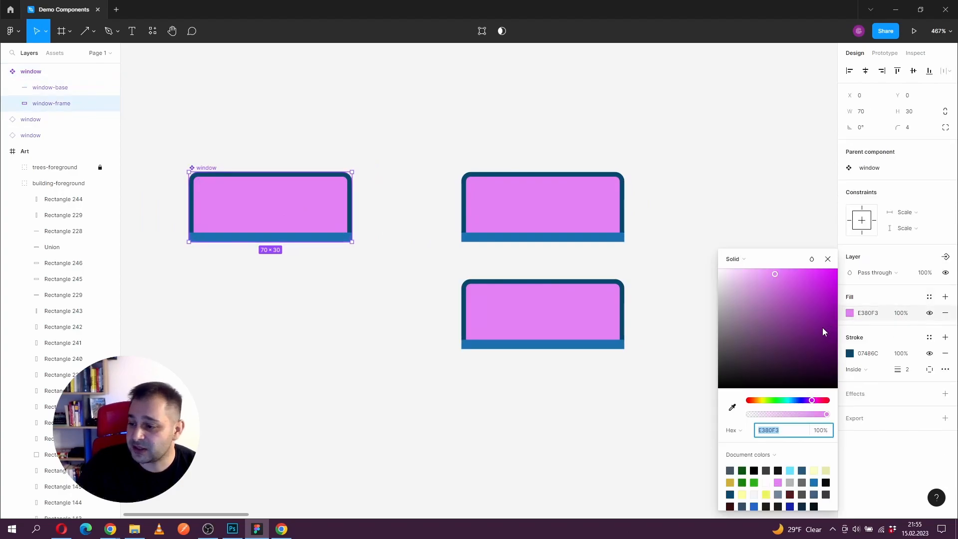
{"action": "left_click_drag", "start_coordinate": [784, 403], "coordinate": [791, 400]}
{"action": "left_click_drag", "start_coordinate": [815, 320], "coordinate": [788, 285]}
{"action": "left_click", "coordinate": [827, 259]}
{"action": "left_click", "coordinate": [765, 238]}
Step: Move the two window instances up together so the lower one sits roughly level with the main component
{"action": "scroll", "coordinate": [691, 205], "scroll_direction": "down", "scroll_amount": 5}
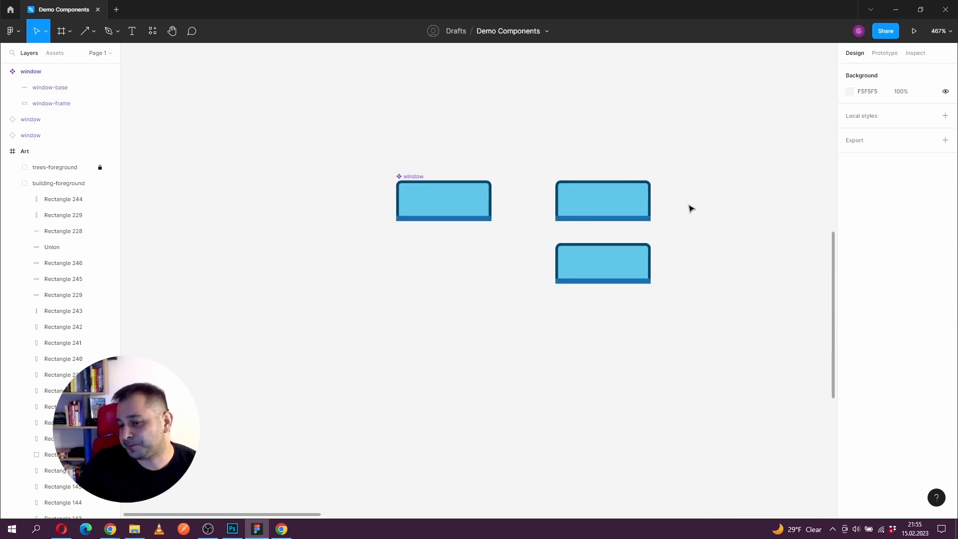
{"action": "left_click_drag", "start_coordinate": [703, 209], "coordinate": [349, 201]}
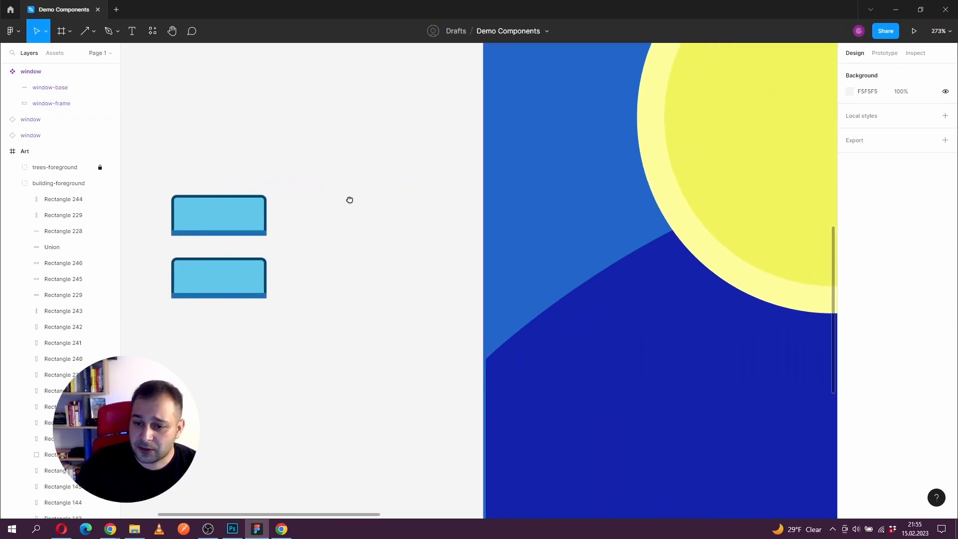
{"action": "scroll", "coordinate": [363, 198], "scroll_direction": "down", "scroll_amount": 6}
{"action": "left_click_drag", "start_coordinate": [387, 238], "coordinate": [494, 230]}
{"action": "left_click", "coordinate": [693, 256]}
{"action": "left_click", "coordinate": [394, 193]}
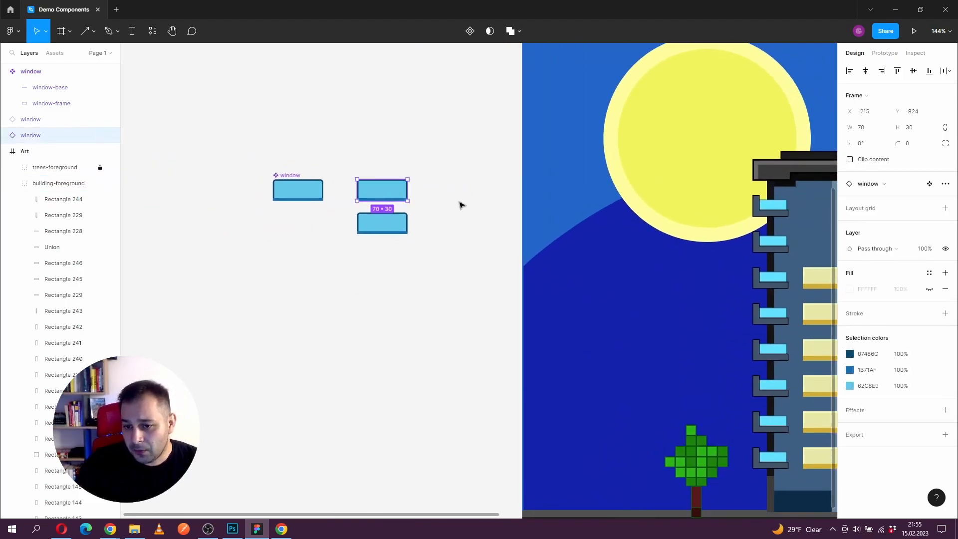
{"action": "left_click", "coordinate": [424, 181]}
{"action": "left_click_drag", "start_coordinate": [363, 302], "coordinate": [396, 158]}
{"action": "left_click_drag", "start_coordinate": [477, 211], "coordinate": [447, 207]}
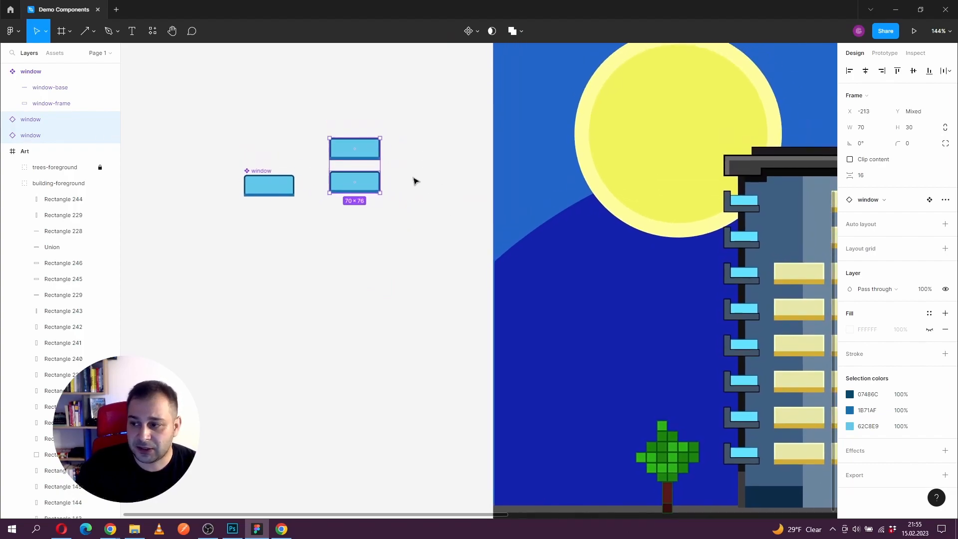
Step: Group the two window instances and apply a vertical auto layout with 20 spacing between items
{"action": "scroll", "coordinate": [356, 167], "scroll_direction": "up", "scroll_amount": 5}
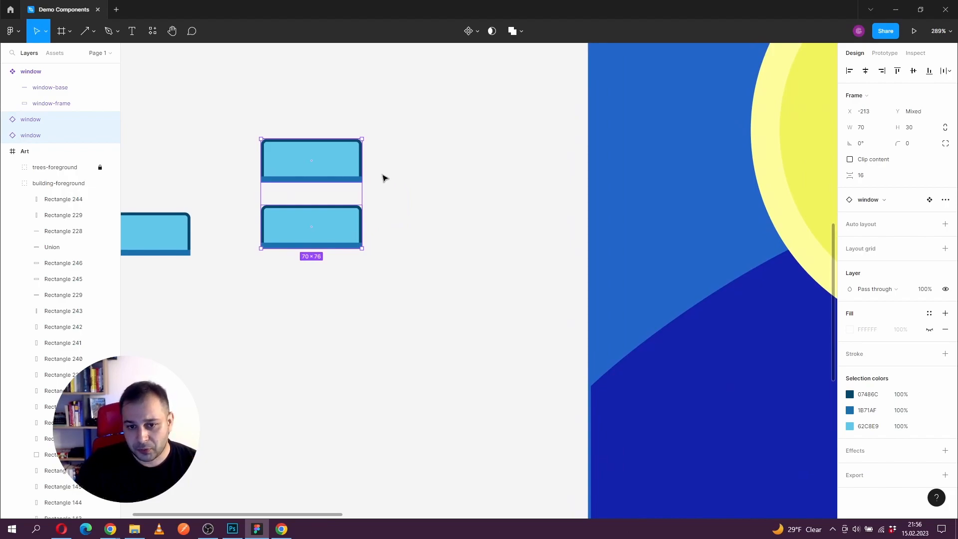
{"action": "key", "text": "ctrl+g"}
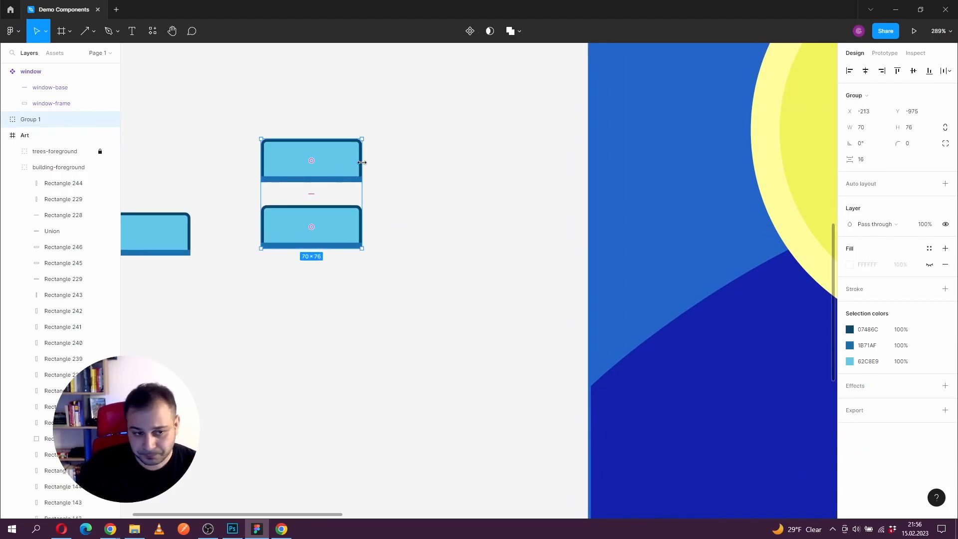
{"action": "left_click", "coordinate": [945, 184]}
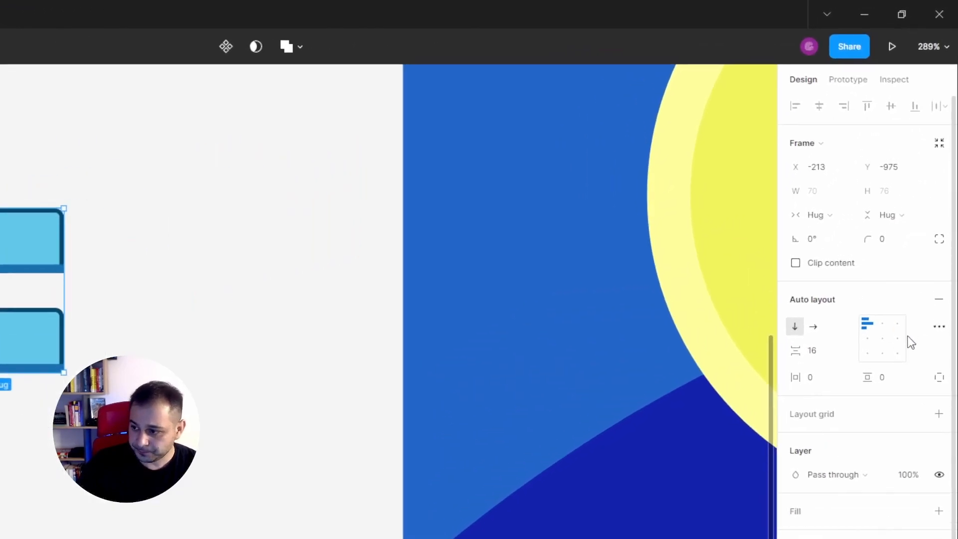
{"action": "left_click", "coordinate": [869, 234]}
{"action": "type", "text": "20"}
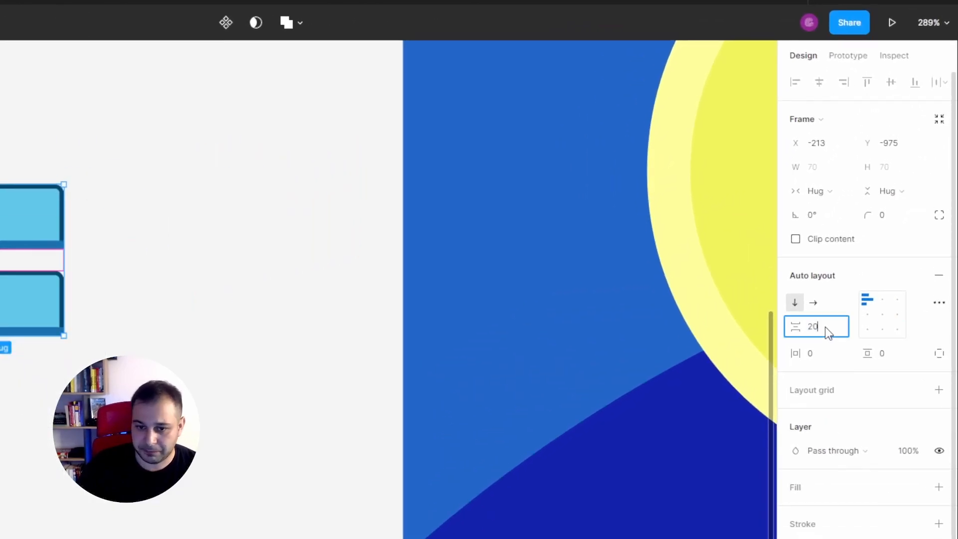
{"action": "key", "text": "Return"}
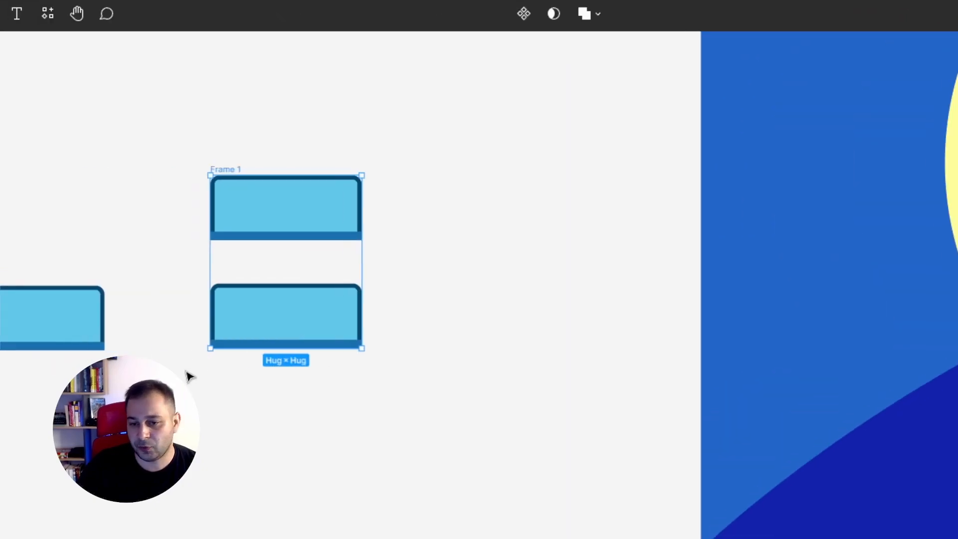
Step: Duplicate the lower window instance inside the auto layout frame to build a column of seven windows
{"action": "left_click", "coordinate": [314, 324]}
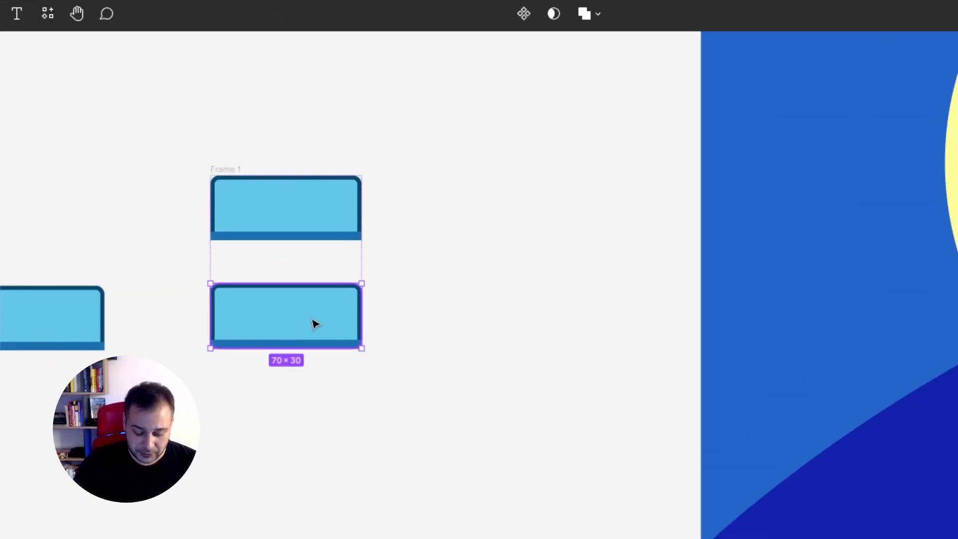
{"action": "key", "text": "ctrl+d"}
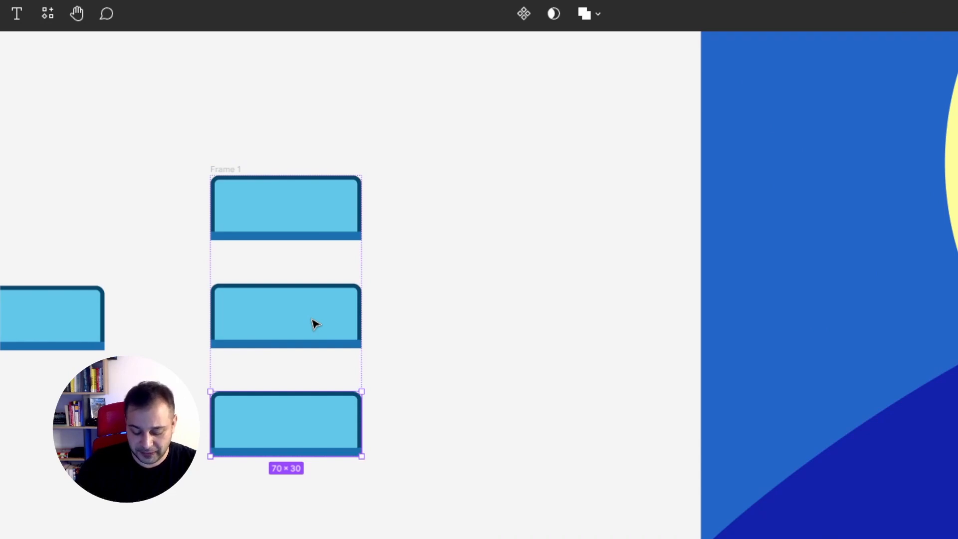
{"action": "key", "text": "ctrl+d"}
{"action": "key", "text": "ctrl+d"}
{"action": "scroll", "coordinate": [314, 324], "scroll_direction": "down", "scroll_amount": 5}
{"action": "key", "text": "ctrl+d"}
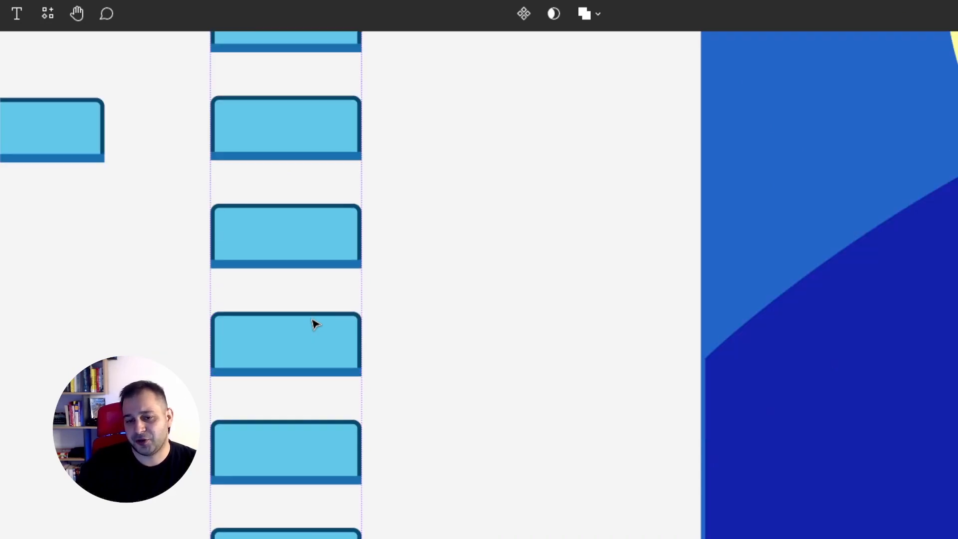
{"action": "scroll", "coordinate": [315, 324], "scroll_direction": "down", "scroll_amount": 3}
{"action": "left_click", "coordinate": [373, 368]}
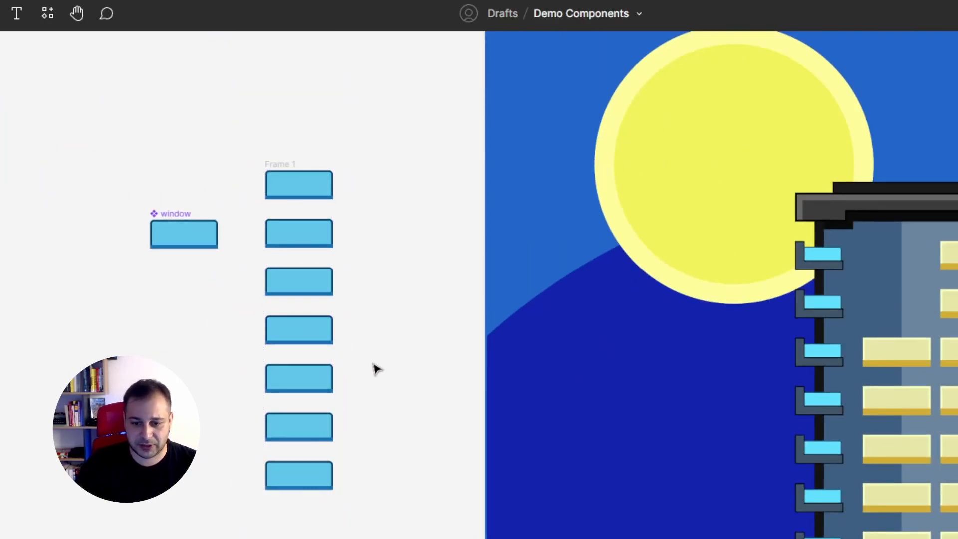
Step: Reposition the window column frame on the canvas and rename it vertical-windows
{"action": "left_click", "coordinate": [307, 344]}
{"action": "left_click_drag", "start_coordinate": [287, 164], "coordinate": [318, 183]}
{"action": "double_click", "coordinate": [69, 52]}
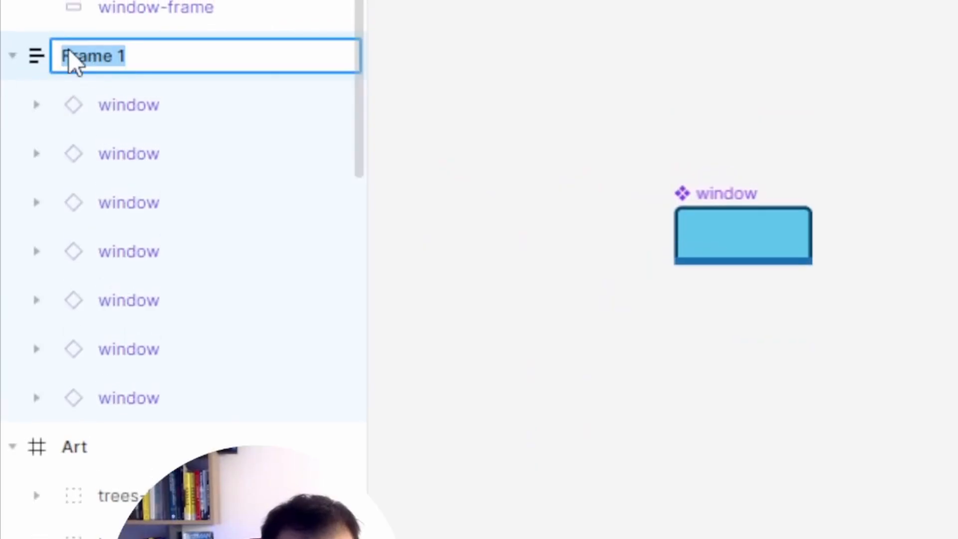
{"action": "type", "text": "vertical-"}
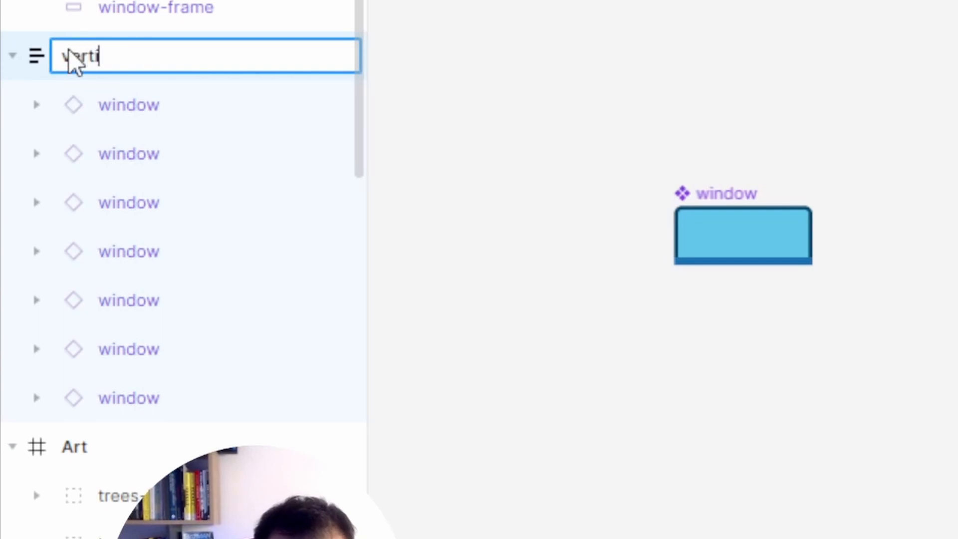
{"action": "type", "text": "windows"}
{"action": "key", "text": "Return"}
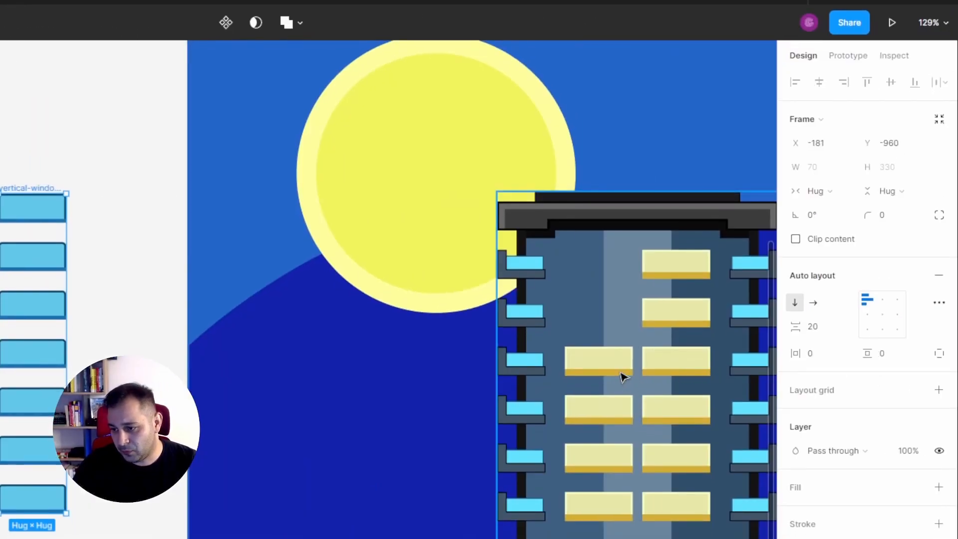
Step: Select all six yellow windows and their sills in the building's left column and delete them
{"action": "left_click", "coordinate": [624, 377]}
{"action": "double_click", "coordinate": [622, 372]}
{"action": "left_click", "coordinate": [623, 359], "text": "shift"}
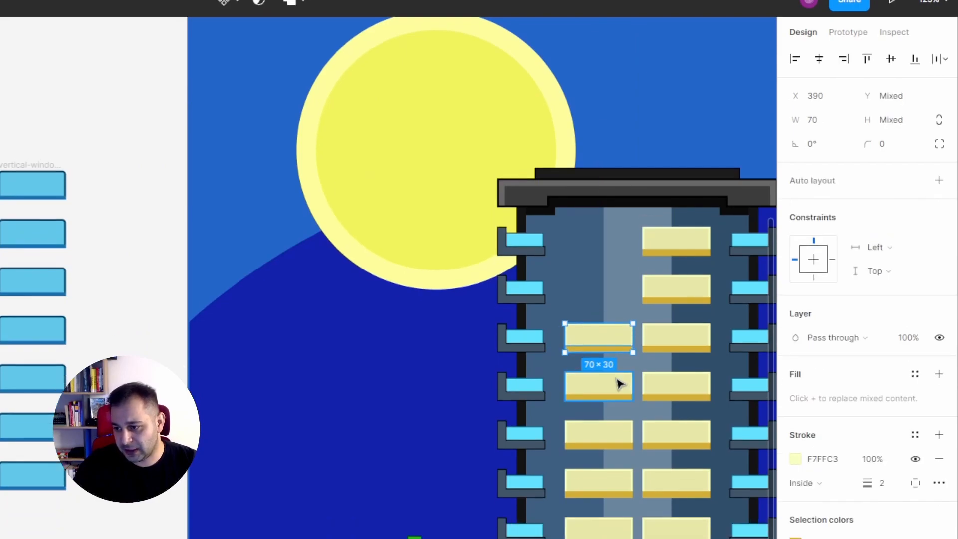
{"action": "left_click", "coordinate": [618, 378], "text": "shift"}
{"action": "left_click", "coordinate": [600, 371], "text": "shift"}
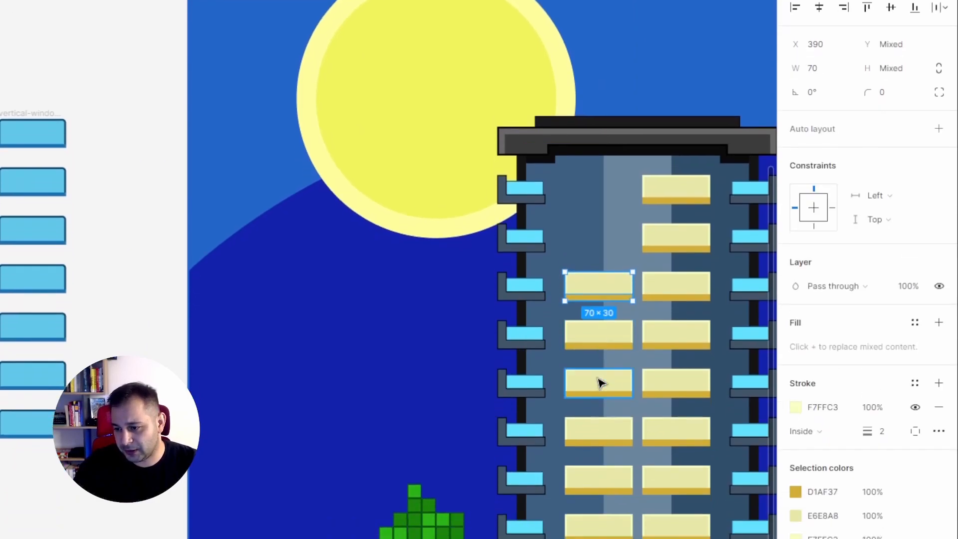
{"action": "left_click", "coordinate": [600, 377], "text": "shift"}
{"action": "left_click", "coordinate": [595, 423], "text": "shift"}
{"action": "left_click", "coordinate": [599, 422], "text": "shift"}
{"action": "left_click", "coordinate": [598, 380], "text": "shift"}
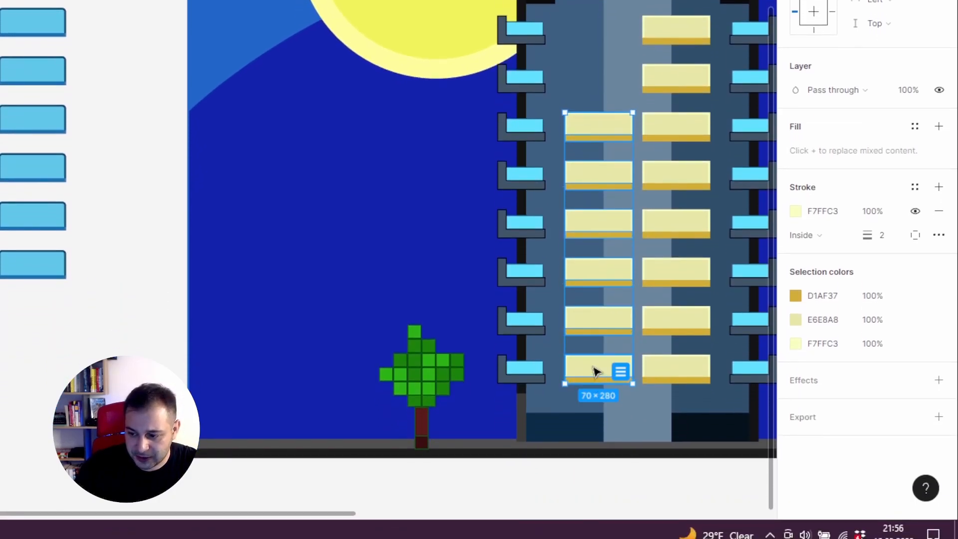
{"action": "key", "text": "Delete"}
Step: Move the vertical-windows frame onto the building's empty left column, in line with the yellow windows
{"action": "left_click_drag", "start_coordinate": [184, 182], "coordinate": [722, 234]}
{"action": "key", "text": "shift+2"}
{"action": "left_click_drag", "start_coordinate": [411, 246], "coordinate": [420, 244]}
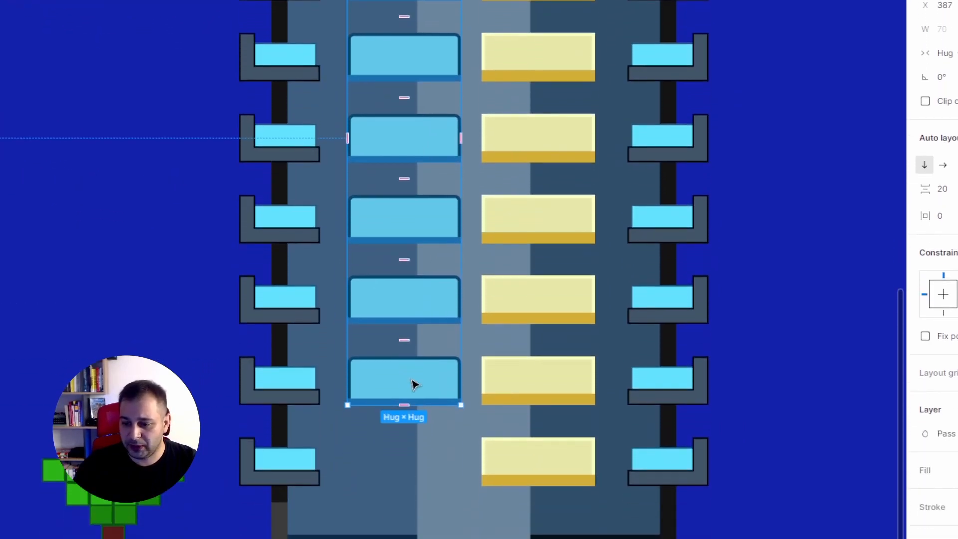
Step: Duplicate the lowest window in the vertical-windows frame to fill the eighth floor's gap
{"action": "double_click", "coordinate": [412, 458]}
{"action": "key", "text": "ctrl+d"}
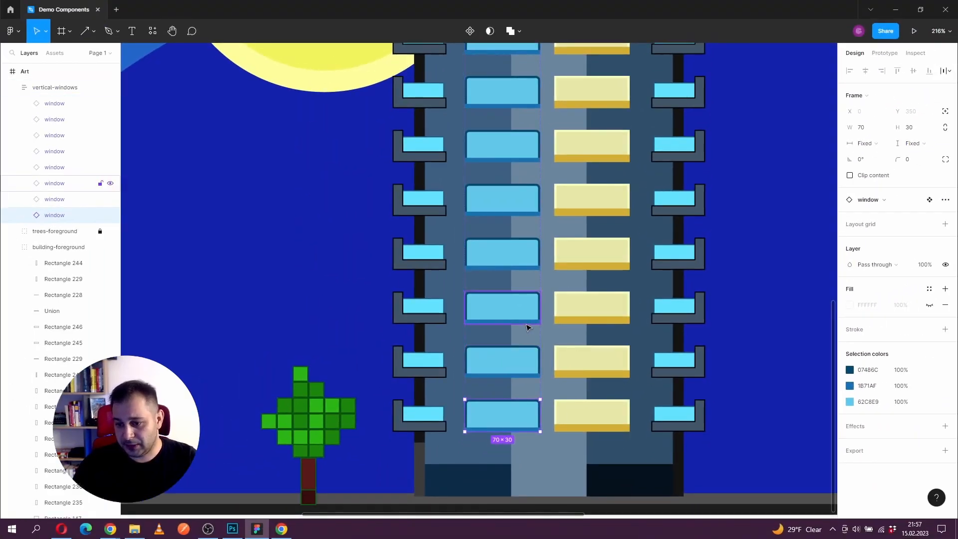
{"action": "left_click", "coordinate": [430, 305]}
{"action": "scroll", "coordinate": [519, 310], "scroll_direction": "down", "scroll_amount": 8}
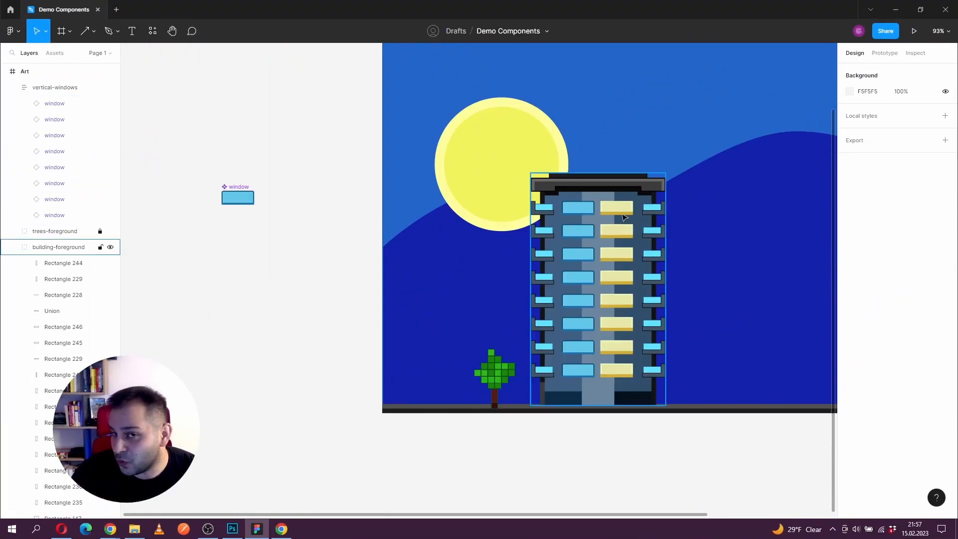
Step: Move the building's top-left balcony, both its Union shape and its glass rectangle, out onto the empty canvas
{"action": "scroll", "coordinate": [598, 225], "scroll_direction": "up", "scroll_amount": 5}
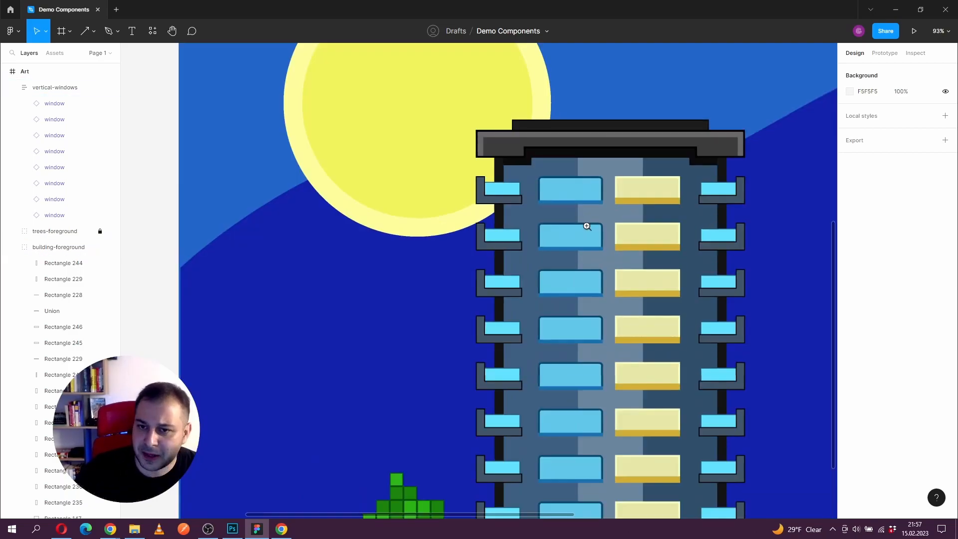
{"action": "double_click", "coordinate": [594, 209]}
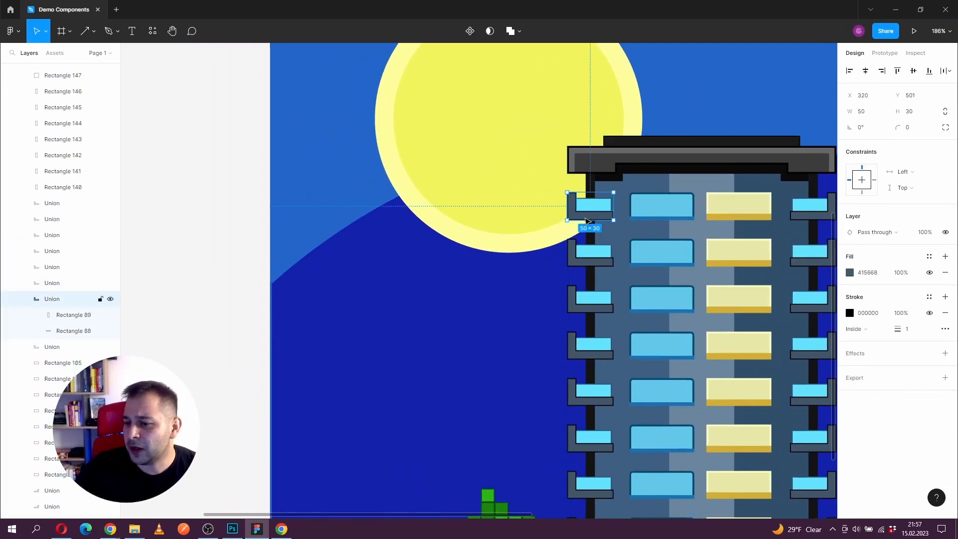
{"action": "left_click_drag", "start_coordinate": [601, 209], "coordinate": [422, 192]}
{"action": "key", "text": "ctrl+z"}
{"action": "left_click", "coordinate": [604, 207], "text": "shift"}
{"action": "left_click_drag", "start_coordinate": [605, 207], "coordinate": [158, 85]}
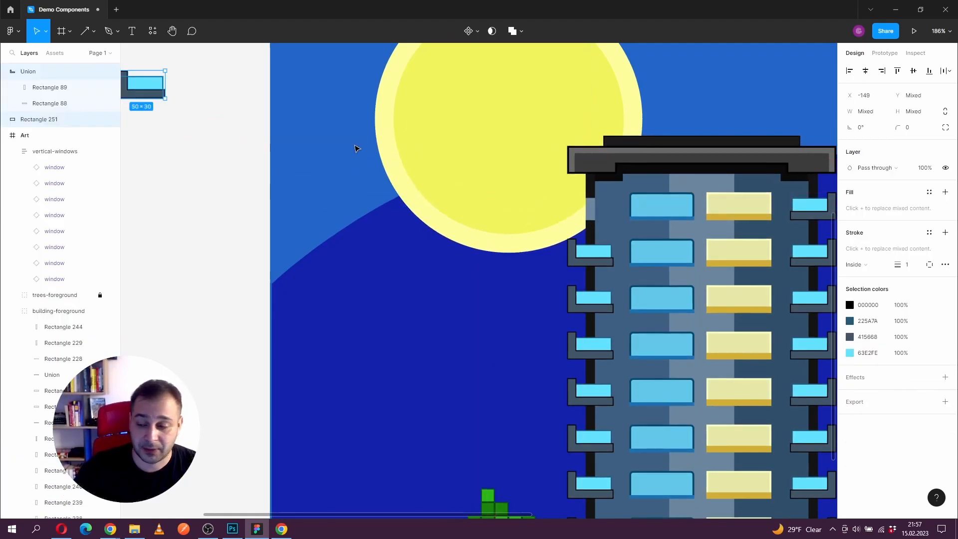
Step: Move the topmost yellow window with its sill onto the canvas and left-align it beneath the balcony
{"action": "double_click", "coordinate": [740, 217]}
{"action": "left_click", "coordinate": [748, 208], "text": "shift"}
{"action": "left_click_drag", "start_coordinate": [753, 210], "coordinate": [191, 143]}
{"action": "left_click_drag", "start_coordinate": [212, 97], "coordinate": [328, 145]}
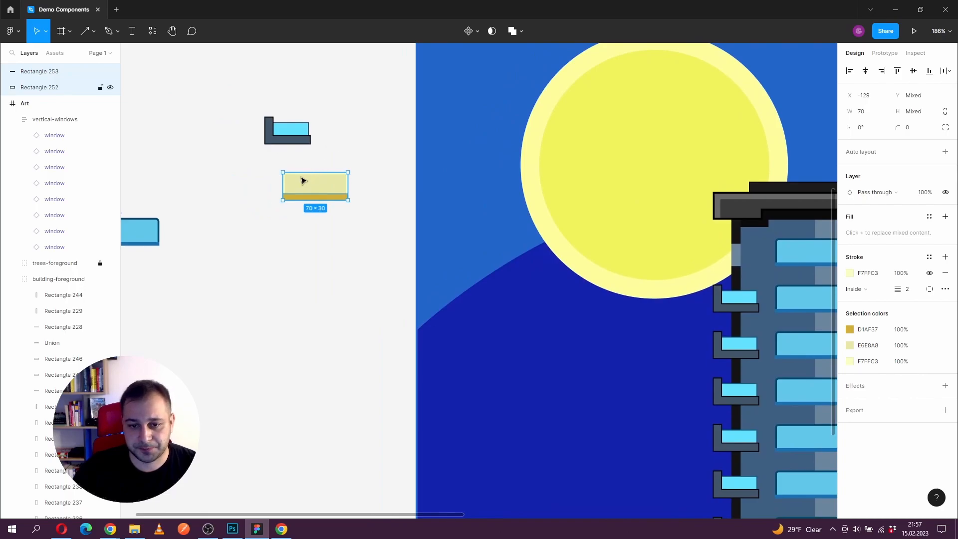
{"action": "left_click_drag", "start_coordinate": [301, 179], "coordinate": [282, 167]}
Step: Group the separated balcony shapes and name the group balcony
{"action": "left_click_drag", "start_coordinate": [222, 94], "coordinate": [325, 151]}
{"action": "key", "text": "ctrl+g"}
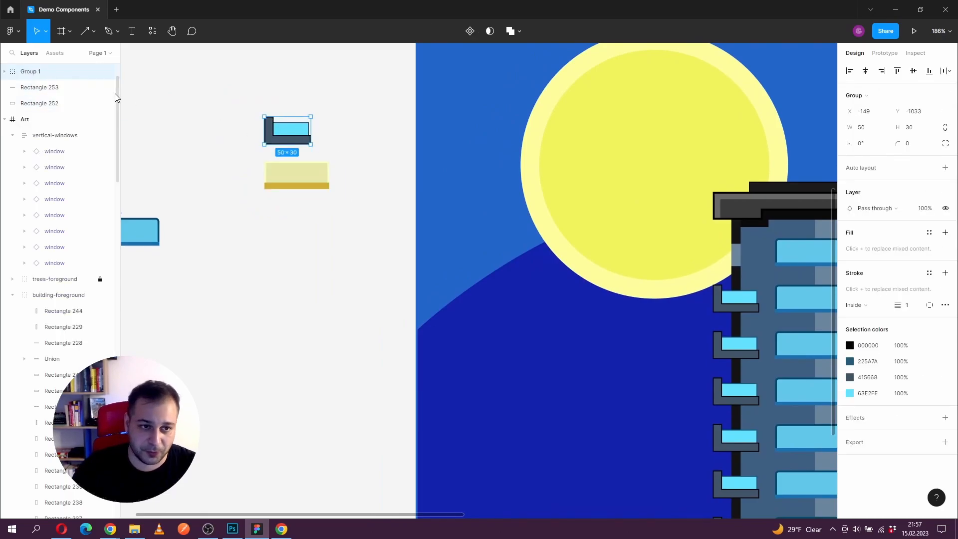
{"action": "double_click", "coordinate": [30, 73]}
{"action": "type", "text": "balcony"}
{"action": "key", "text": "Return"}
Step: Group the yellow window's two rectangles and name the group large-window
{"action": "left_click_drag", "start_coordinate": [238, 160], "coordinate": [347, 207]}
{"action": "key", "text": "ctrl+g"}
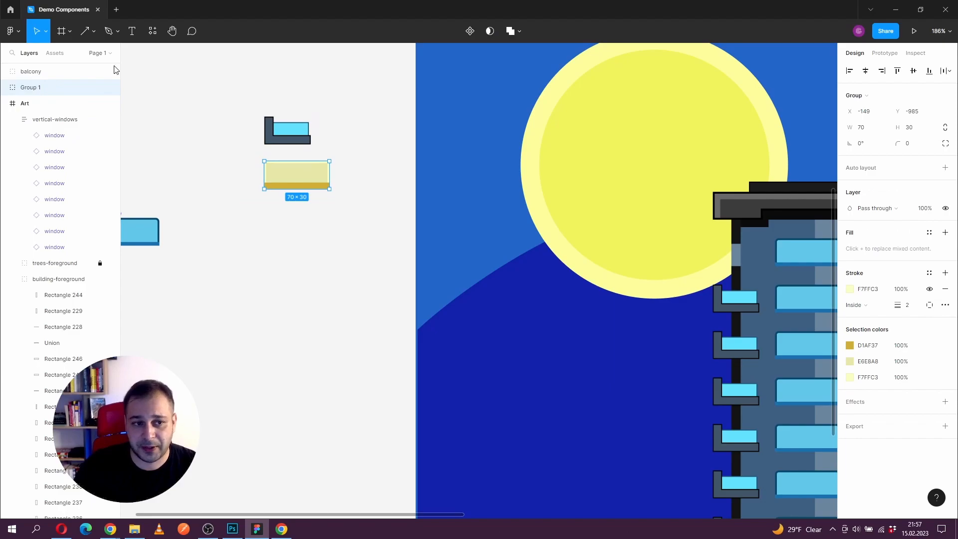
{"action": "double_click", "coordinate": [32, 91]}
{"action": "type", "text": "large-window"}
{"action": "key", "text": "Return"}
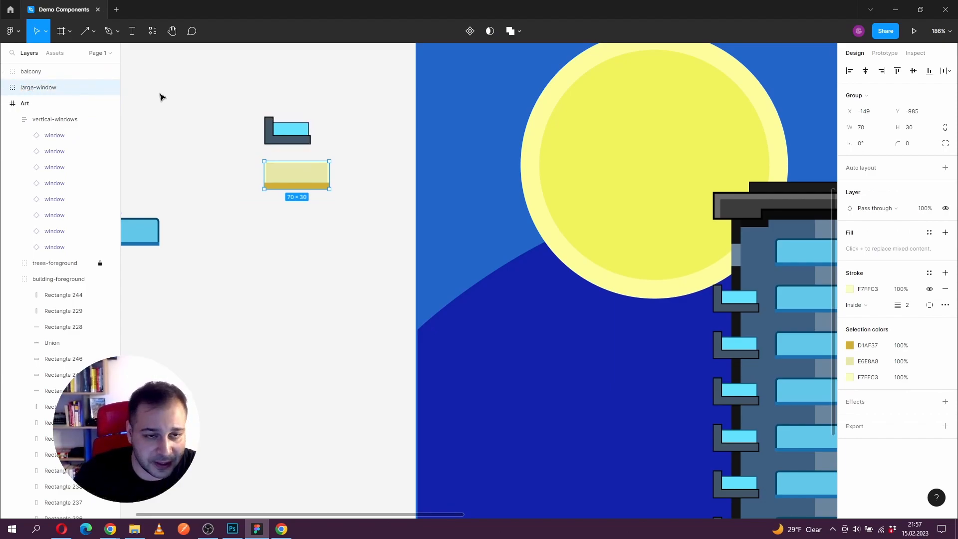
{"action": "left_click", "coordinate": [470, 30]}
{"action": "left_click", "coordinate": [212, 109]}
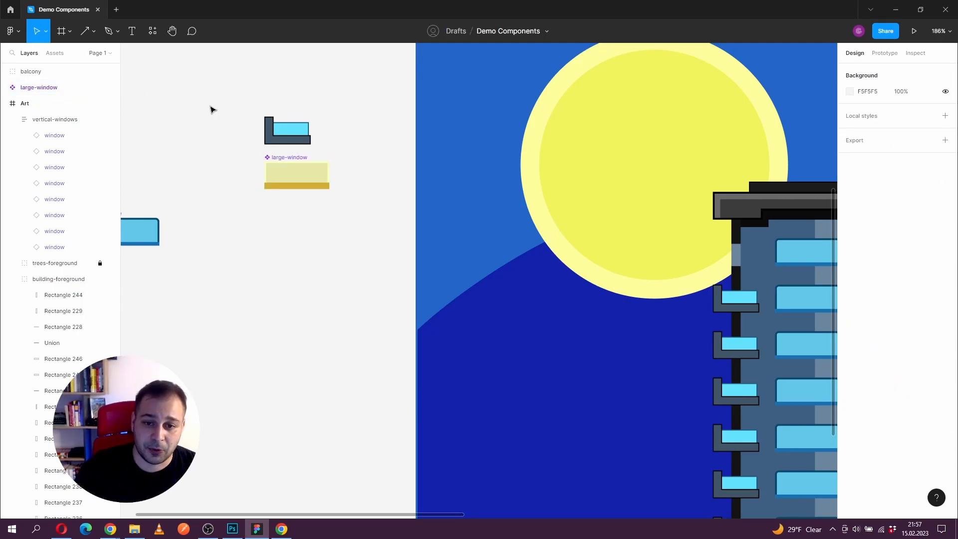
{"action": "key", "text": "ctrl+z"}
{"action": "key", "text": "ctrl+z"}
Step: Convert the balcony and large-window groups into separate components in one go with Create multiple components
{"action": "left_click_drag", "start_coordinate": [211, 99], "coordinate": [372, 241]}
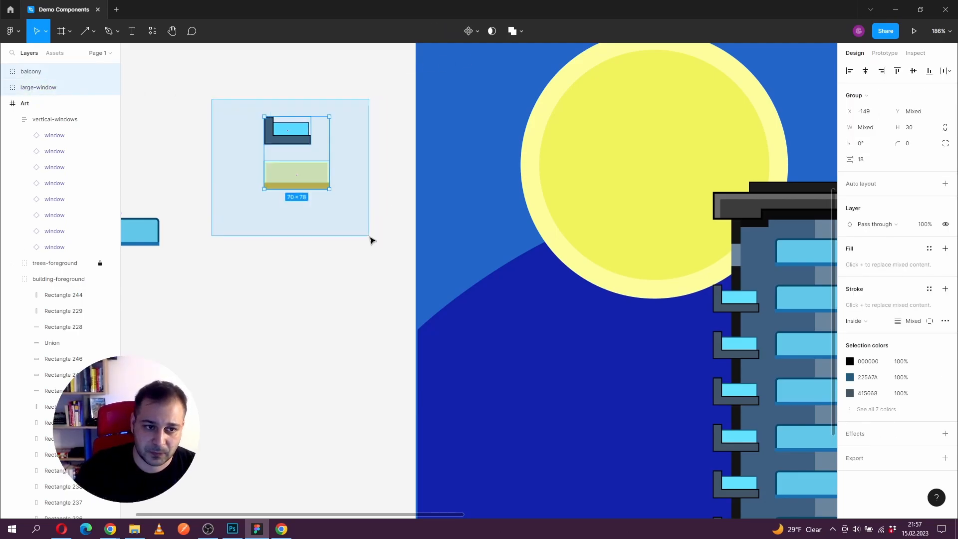
{"action": "left_click", "coordinate": [469, 31]}
{"action": "key", "text": "ctrl+z"}
{"action": "left_click", "coordinate": [478, 32]}
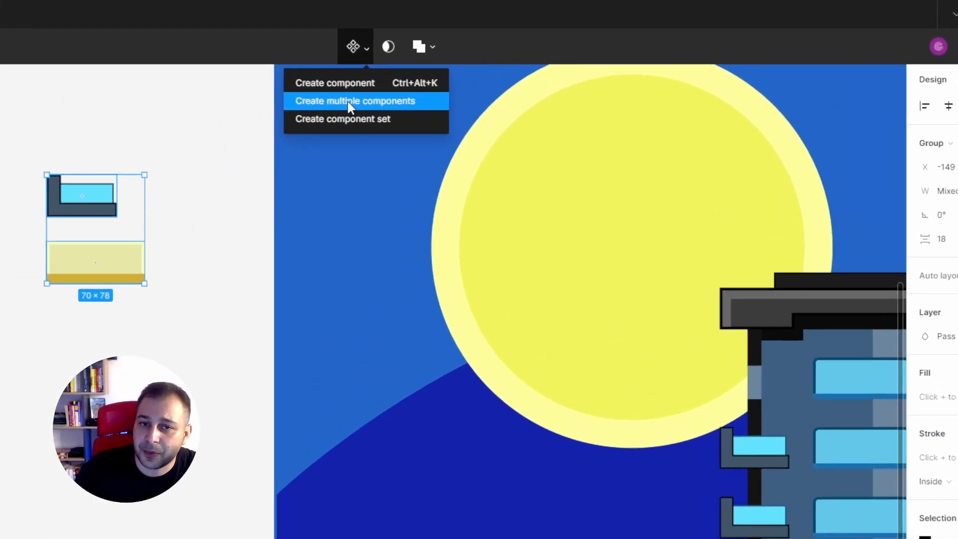
{"action": "left_click", "coordinate": [351, 102]}
Step: Move the balcony component to the left of the large-window component, level with it
{"action": "left_click", "coordinate": [85, 184]}
{"action": "left_click_drag", "start_coordinate": [165, 174], "coordinate": [53, 236]}
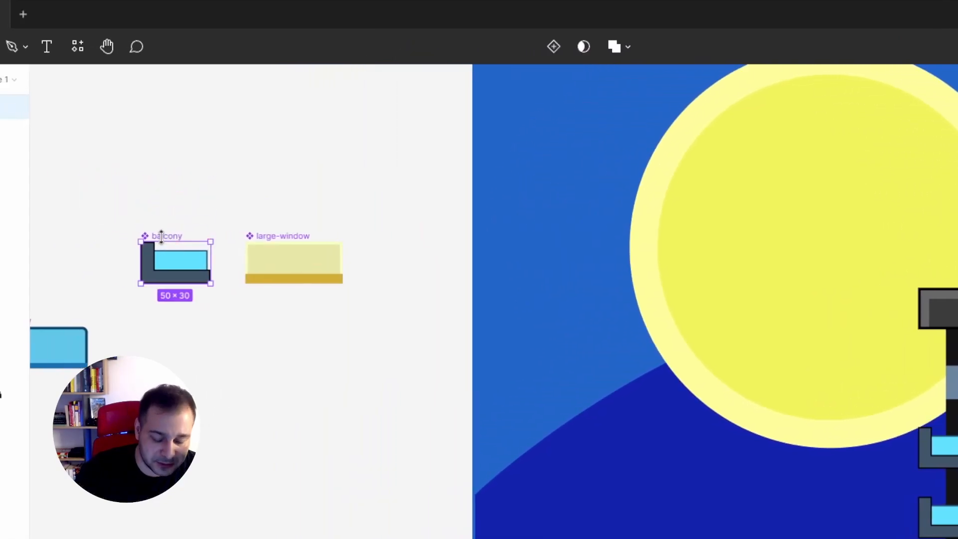
{"action": "key", "text": "z"}
{"action": "left_click", "coordinate": [194, 243]}
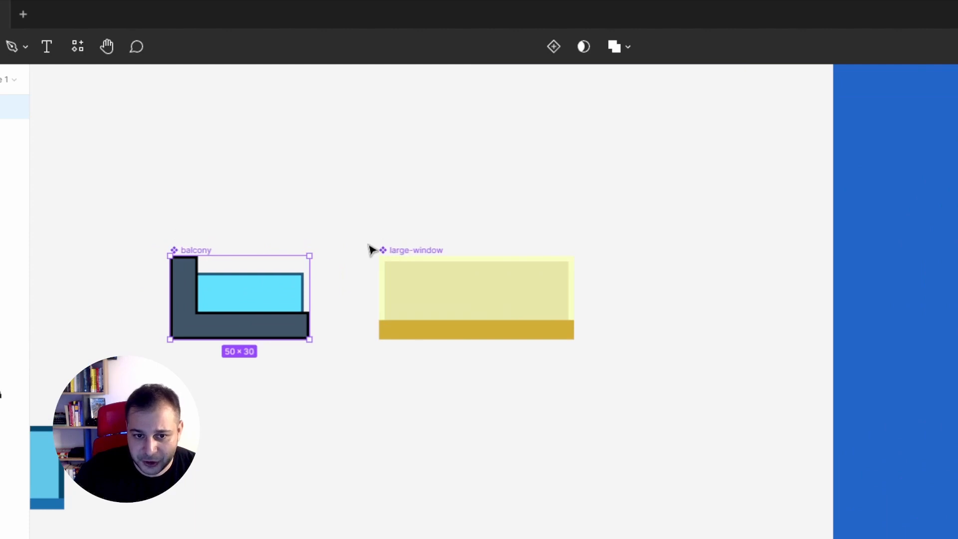
Step: Examine the local components available in the resources list and in the file's assets library
{"action": "left_click", "coordinate": [400, 279]}
{"action": "left_click", "coordinate": [241, 299]}
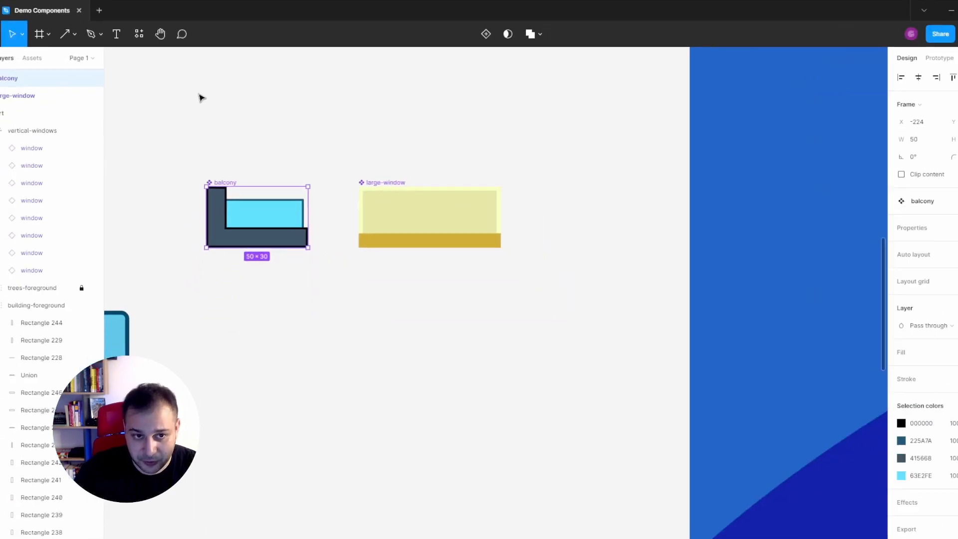
{"action": "left_click", "coordinate": [138, 33]}
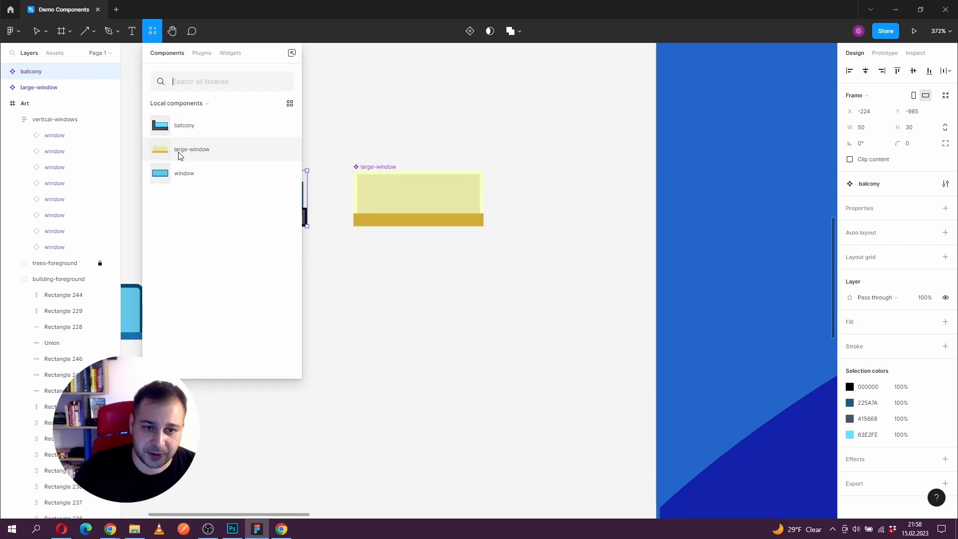
{"action": "left_click", "coordinate": [337, 136]}
{"action": "left_click", "coordinate": [52, 56]}
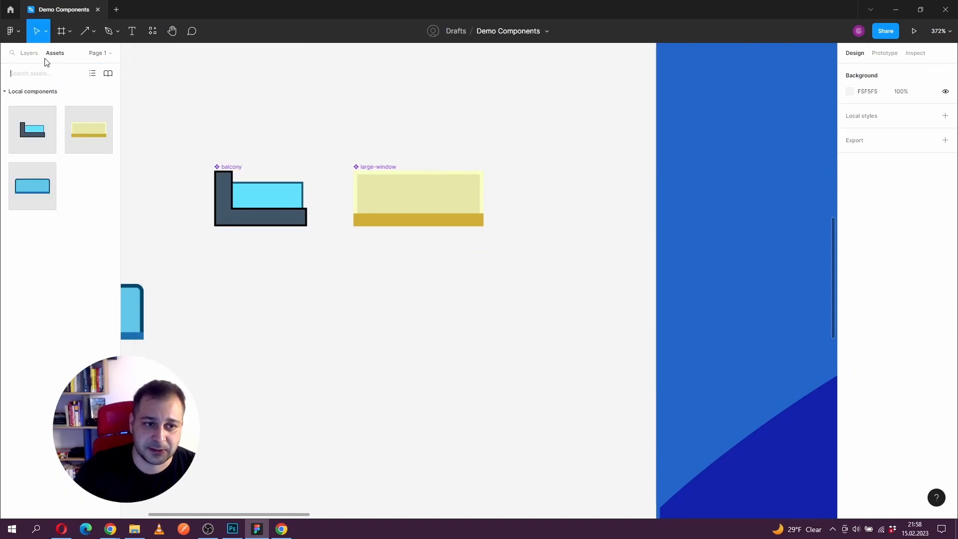
{"action": "left_click", "coordinate": [27, 53]}
Step: Select the balcony and large-window components and move them together further up the canvas to Y -1050
{"action": "left_click_drag", "start_coordinate": [216, 263], "coordinate": [298, 206]}
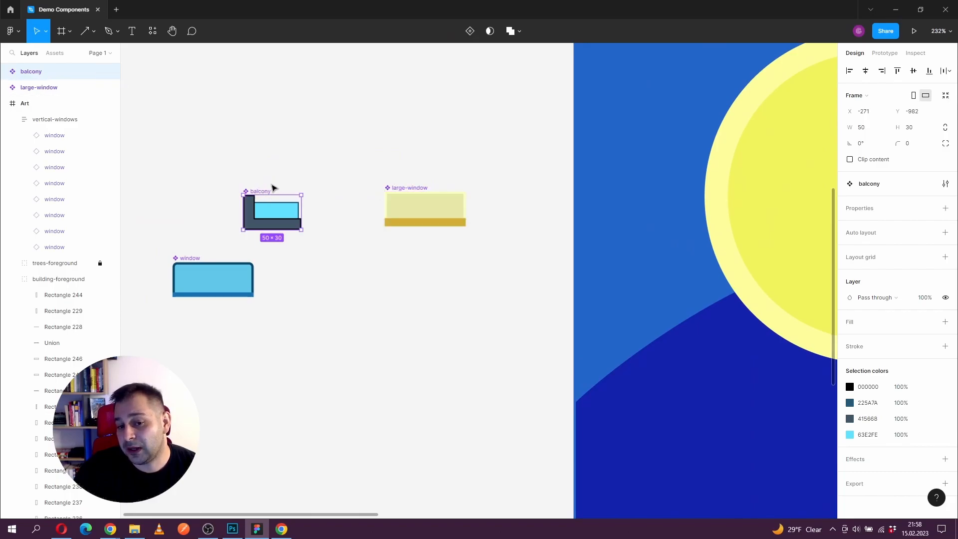
{"action": "left_click_drag", "start_coordinate": [312, 251], "coordinate": [364, 251]}
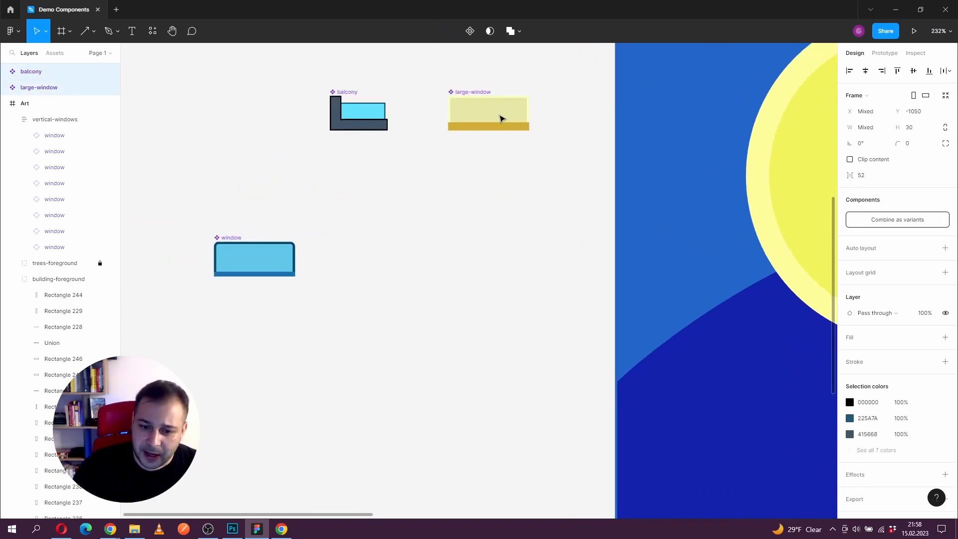
Step: Add a second variant to the window component
{"action": "left_click", "coordinate": [276, 242]}
{"action": "left_click_drag", "start_coordinate": [326, 270], "coordinate": [332, 237]}
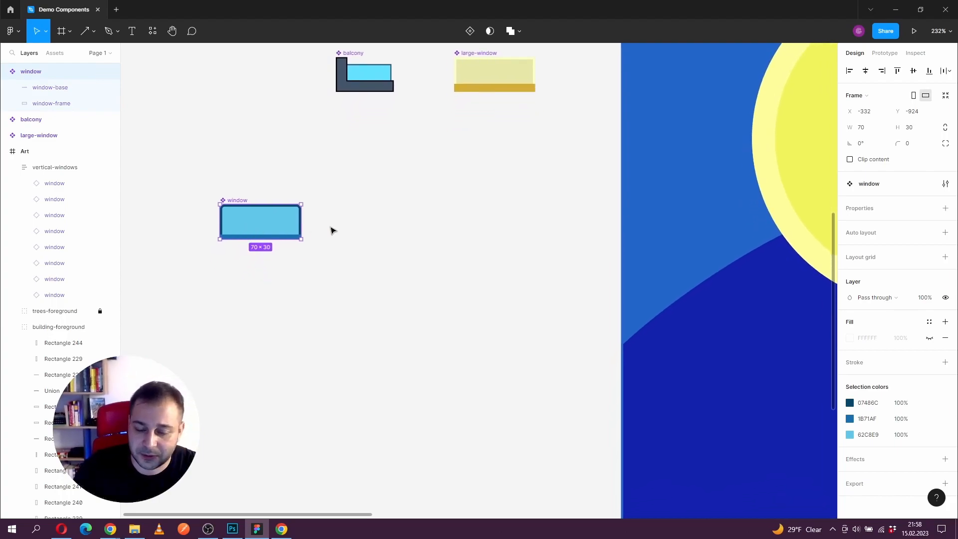
{"action": "scroll", "coordinate": [379, 210], "scroll_direction": "down", "scroll_amount": 3}
{"action": "left_click_drag", "start_coordinate": [381, 212], "coordinate": [261, 193]}
{"action": "left_click_drag", "start_coordinate": [342, 217], "coordinate": [465, 225]}
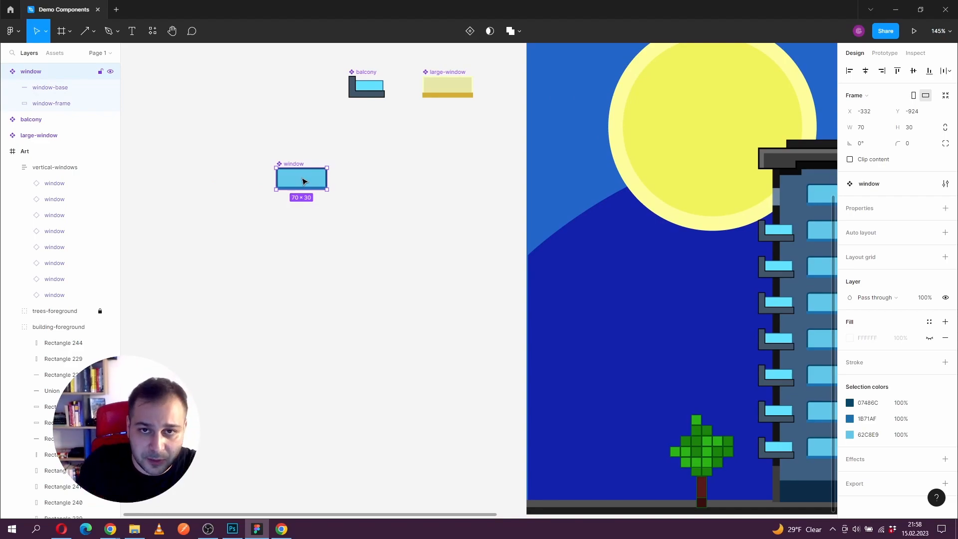
{"action": "left_click", "coordinate": [469, 33]}
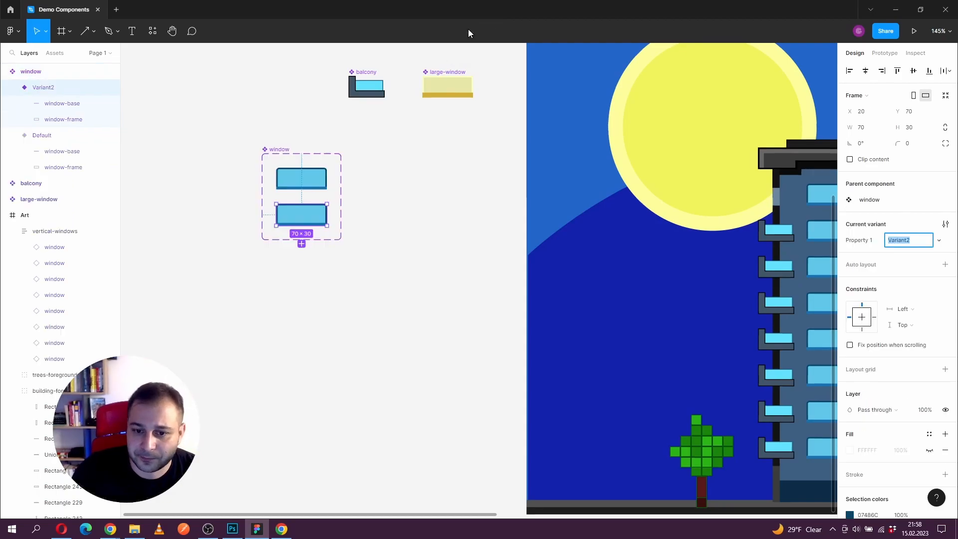
{"action": "type", "text": "z"}
{"action": "left_click", "coordinate": [293, 189]}
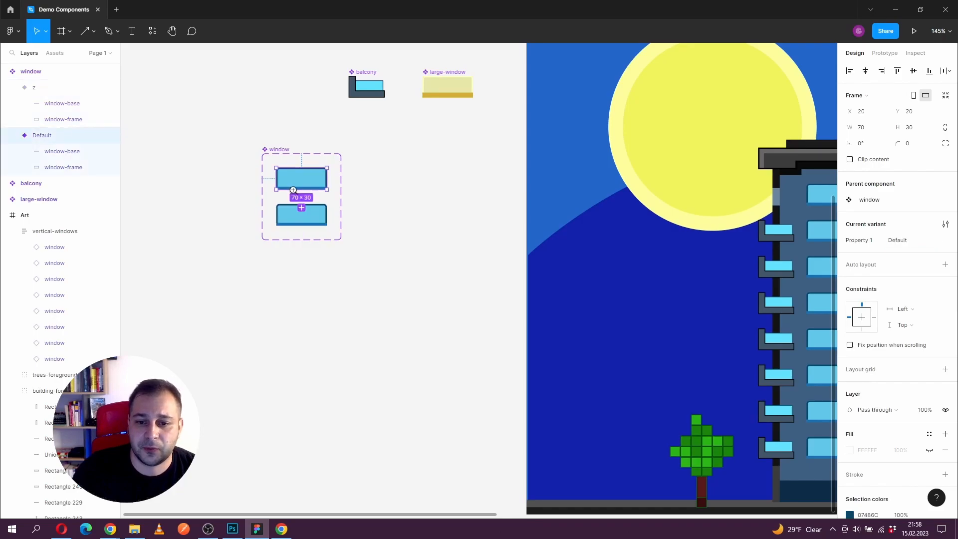
{"action": "left_click", "coordinate": [356, 213]}
{"action": "key", "text": "z"}
{"action": "left_click", "coordinate": [288, 148]}
{"action": "left_click_drag", "start_coordinate": [303, 166], "coordinate": [330, 143]}
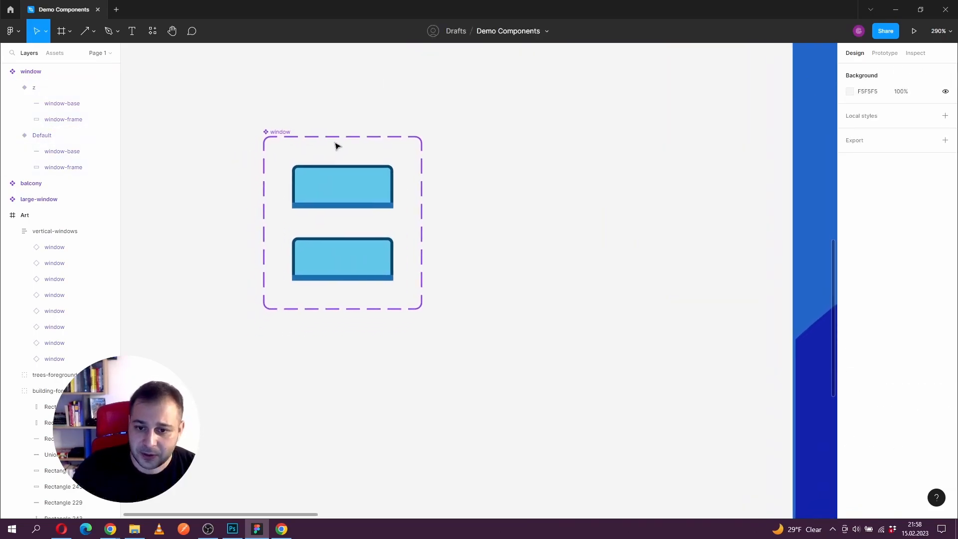
{"action": "left_click", "coordinate": [278, 133]}
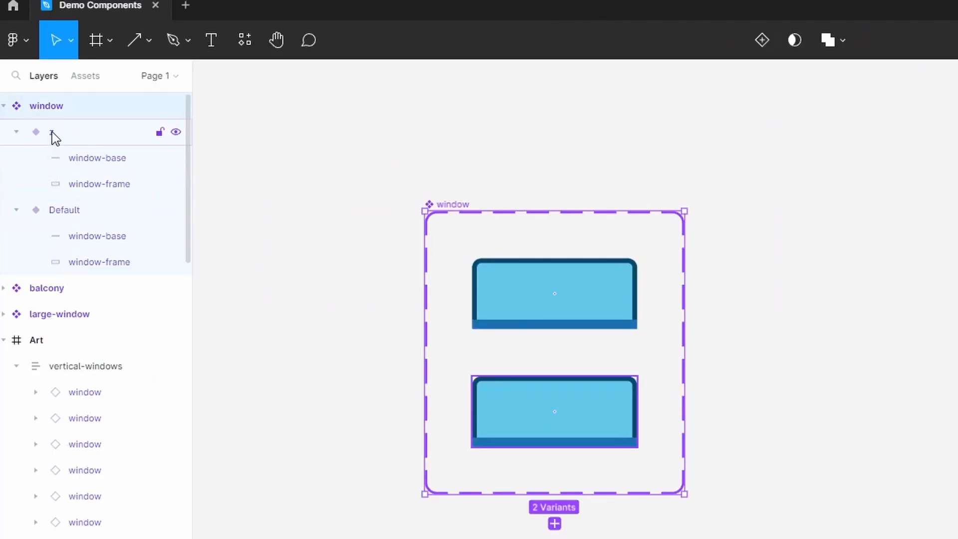
{"action": "left_click", "coordinate": [34, 87]}
{"action": "key", "text": "ctrl+z"}
{"action": "key", "text": "ctrl+z"}
{"action": "key", "text": "ctrl+z"}
{"action": "left_click", "coordinate": [61, 134]}
{"action": "key", "text": "ctrl+z"}
Step: Rename the window component's Default variant so that Property 1 reads LightOFF
{"action": "left_click", "coordinate": [77, 219]}
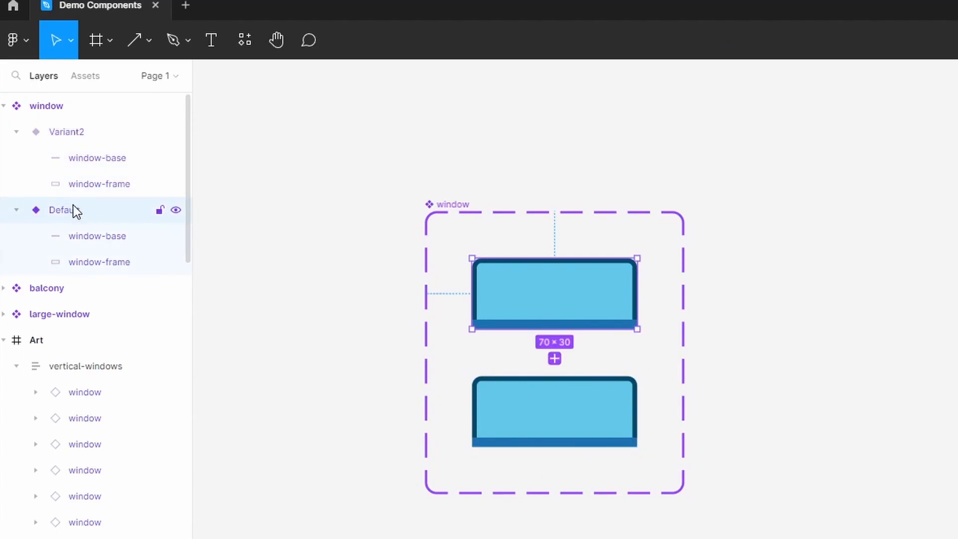
{"action": "left_click", "coordinate": [75, 133]}
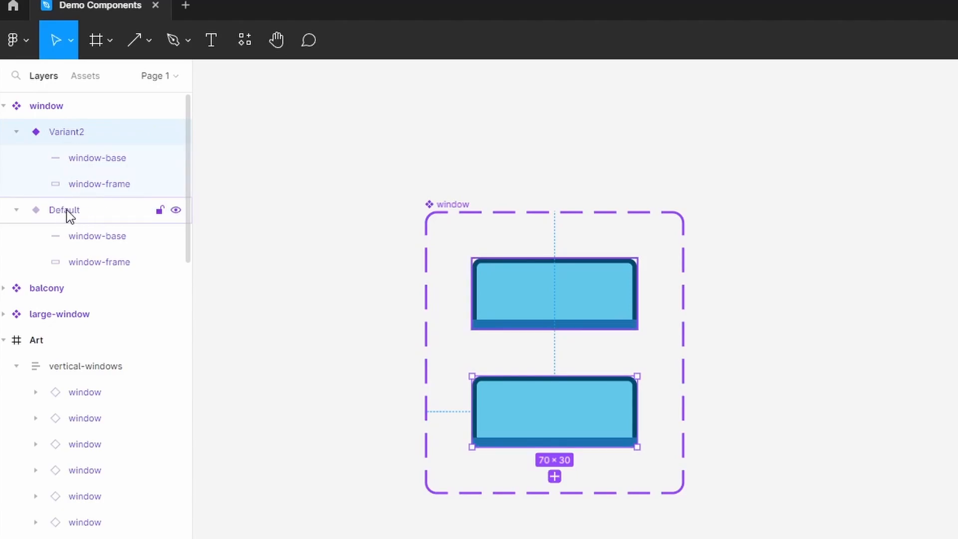
{"action": "double_click", "coordinate": [86, 213]}
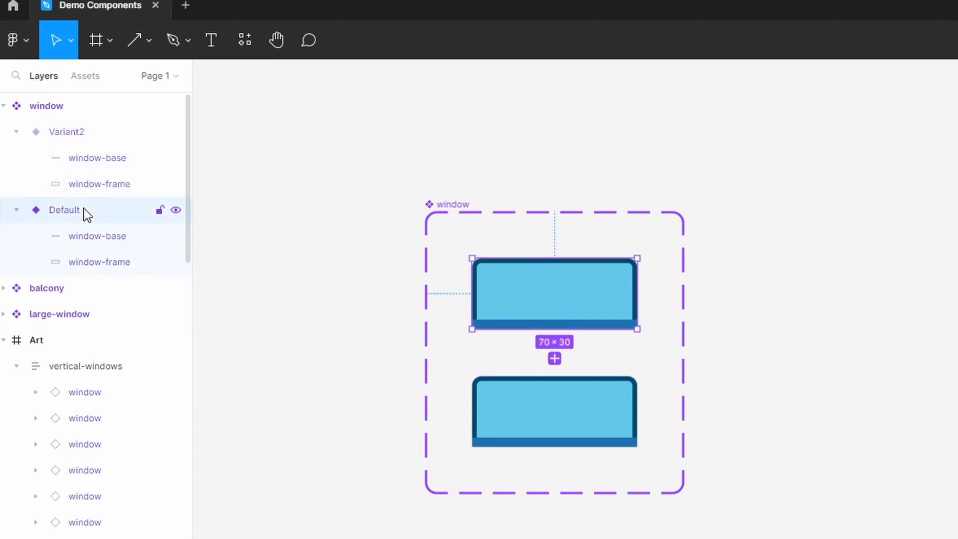
{"action": "double_click", "coordinate": [115, 213]}
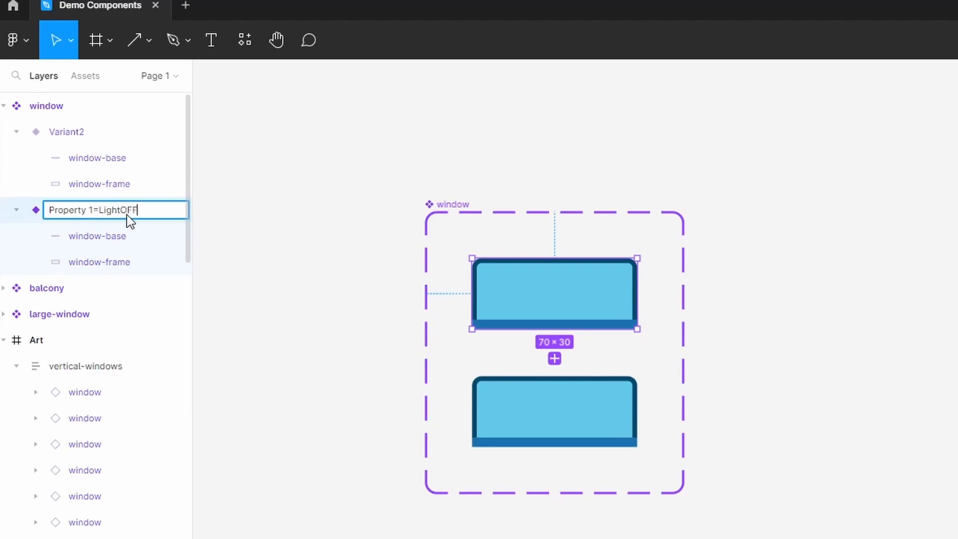
{"action": "key", "text": "Return"}
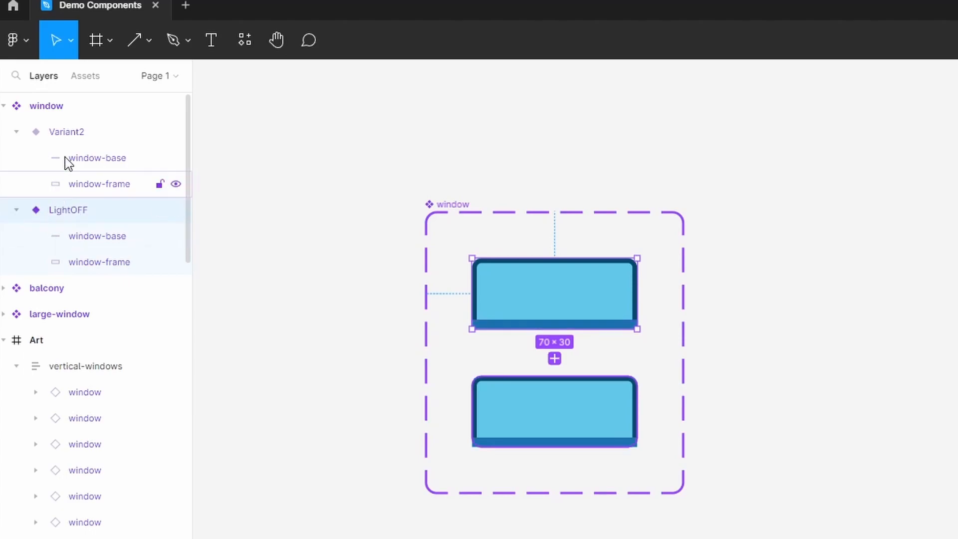
Step: Rename the window component's Variant2 so that Property 1 reads LightON
{"action": "double_click", "coordinate": [71, 132]}
{"action": "double_click", "coordinate": [110, 132]}
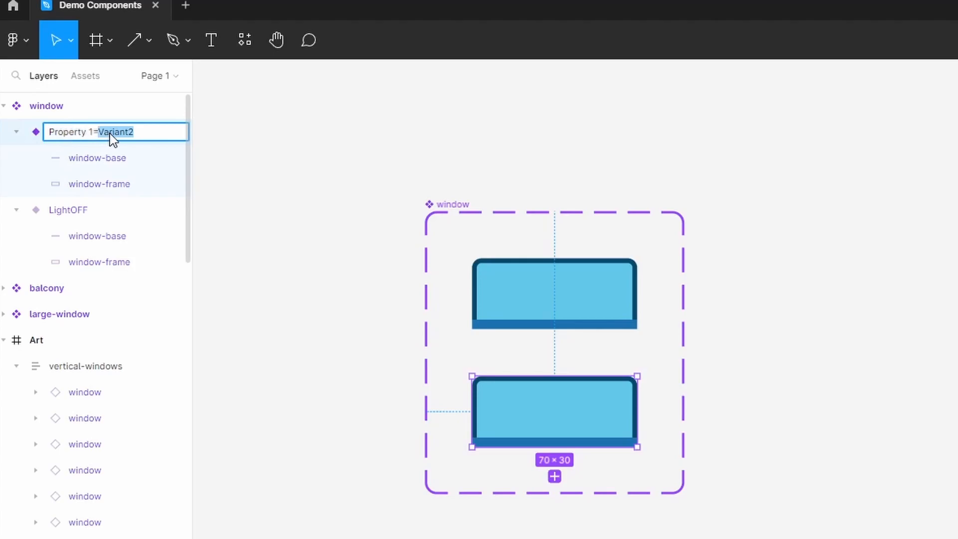
{"action": "type", "text": "LightON"}
{"action": "key", "text": "Return"}
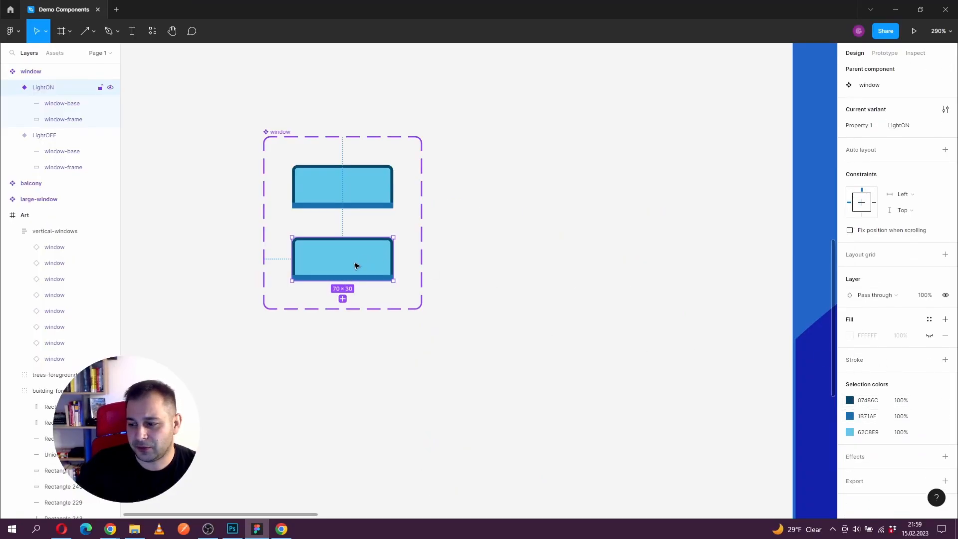
Step: Change the fill of the LightON variant's window-frame to bright yellow, D6E900
{"action": "double_click", "coordinate": [355, 265]}
{"action": "left_click", "coordinate": [849, 230]}
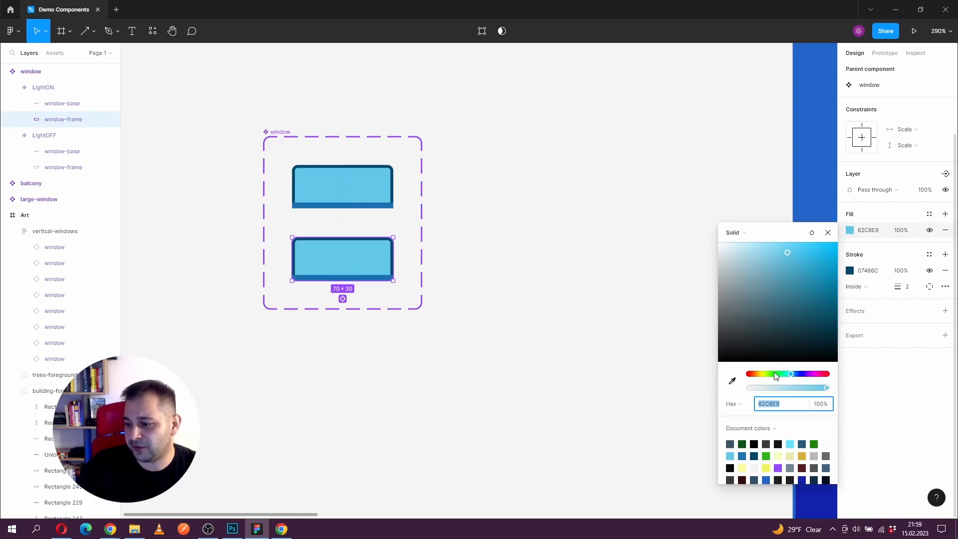
{"action": "left_click_drag", "start_coordinate": [776, 376], "coordinate": [763, 374]}
{"action": "left_click_drag", "start_coordinate": [799, 250], "coordinate": [838, 252]}
{"action": "left_click", "coordinate": [598, 238]}
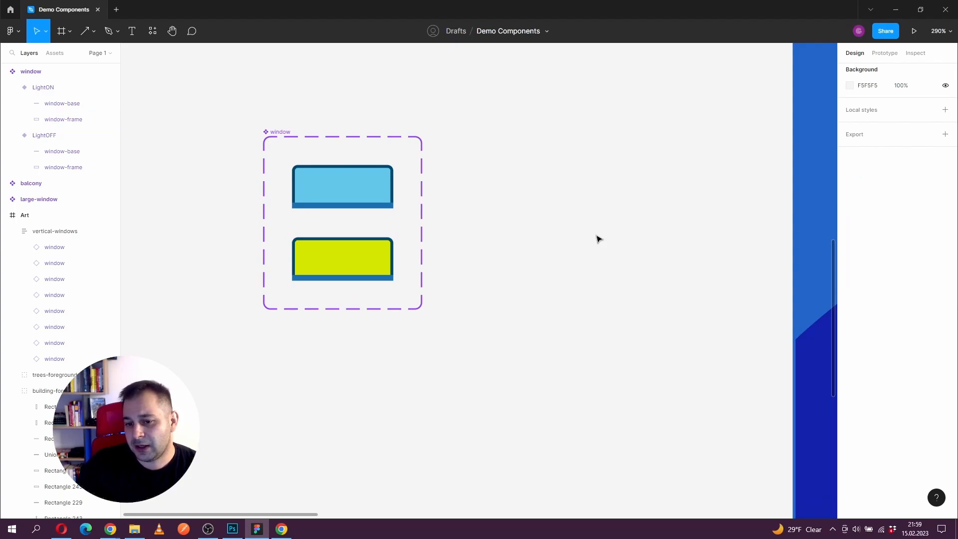
Step: Examine the Property 1 variant options offered for the top window instance in the building's blue window column
{"action": "scroll", "coordinate": [514, 270], "scroll_direction": "down", "scroll_amount": 5}
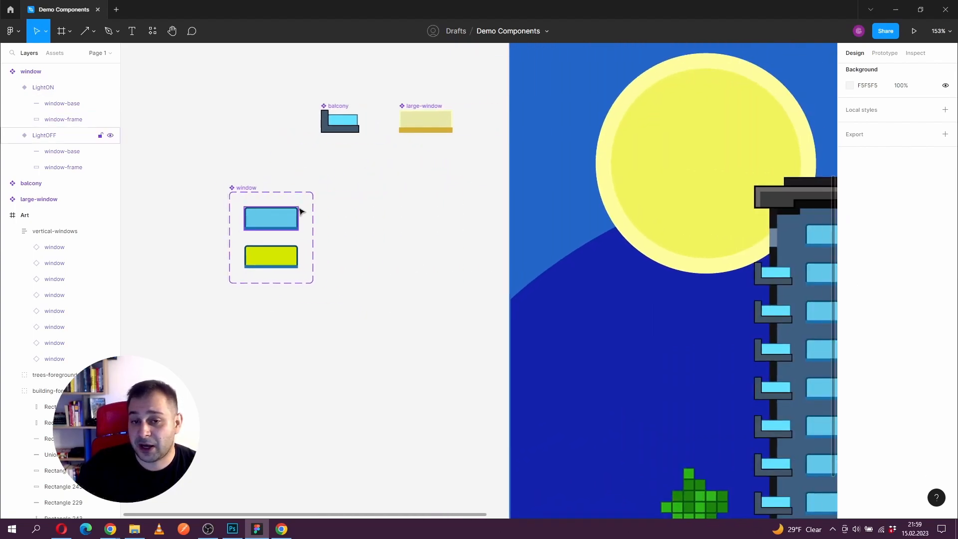
{"action": "left_click_drag", "start_coordinate": [403, 248], "coordinate": [96, 190]}
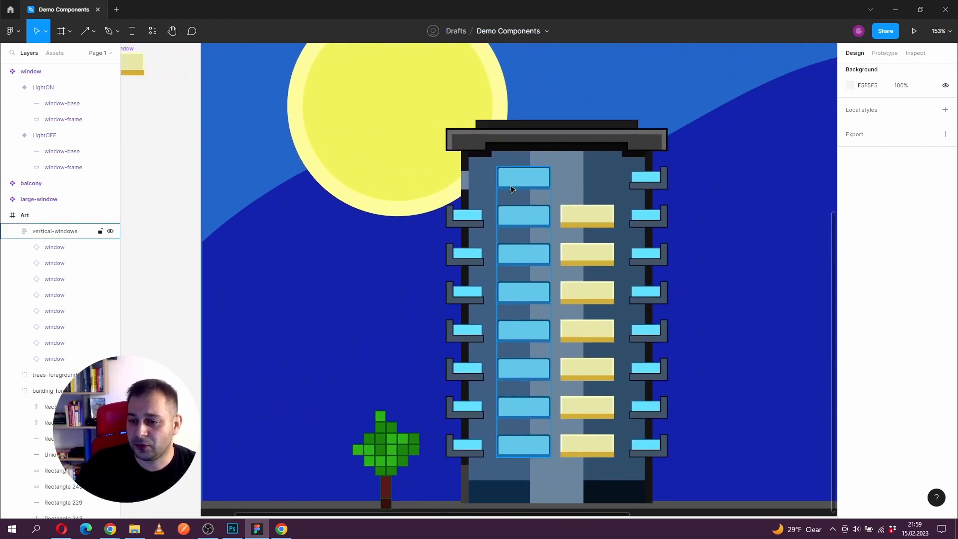
{"action": "double_click", "coordinate": [533, 188]}
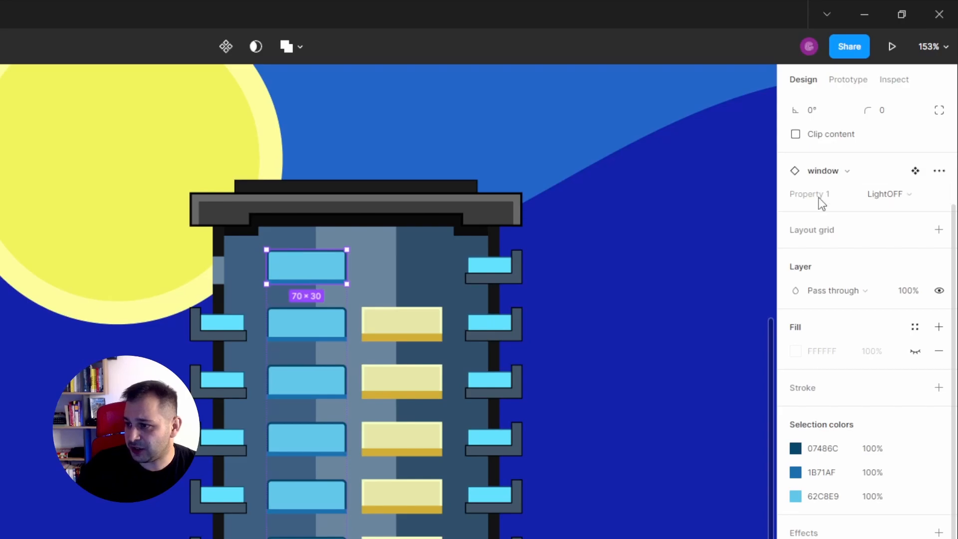
{"action": "left_click", "coordinate": [910, 189]}
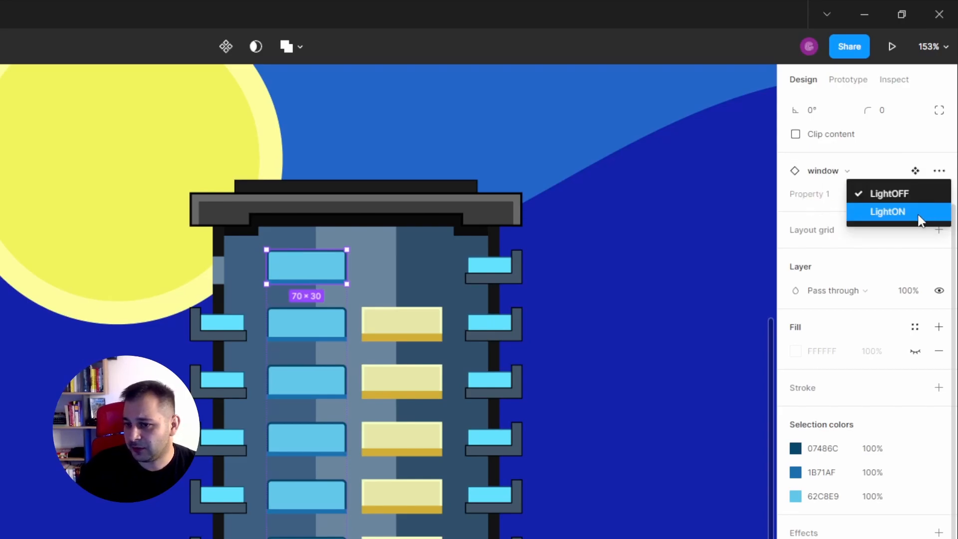
{"action": "left_click", "coordinate": [924, 211]}
{"action": "left_click", "coordinate": [926, 196]}
{"action": "left_click", "coordinate": [919, 175]}
Step: Switch the fourth and sixth windows from the top of the building's blue column to the LightON variant
{"action": "key", "text": "Tab"}
{"action": "key", "text": "Tab"}
{"action": "key", "text": "Tab"}
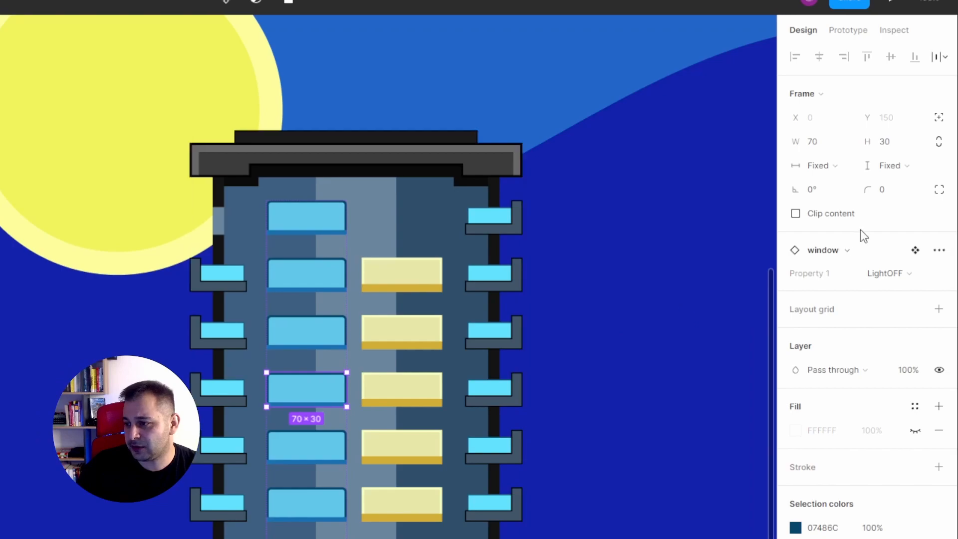
{"action": "left_click", "coordinate": [911, 275]}
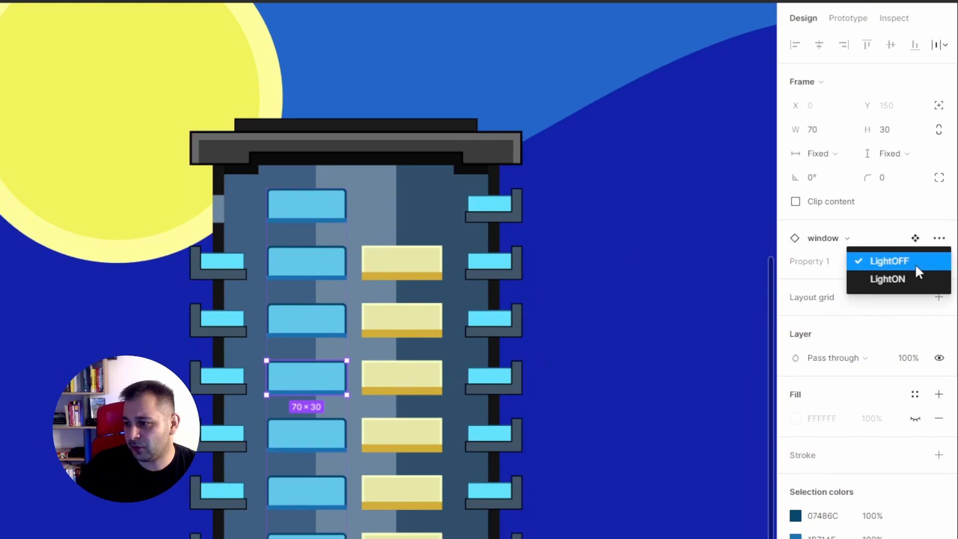
{"action": "left_click", "coordinate": [909, 292]}
{"action": "key", "text": "Tab"}
{"action": "key", "text": "Tab"}
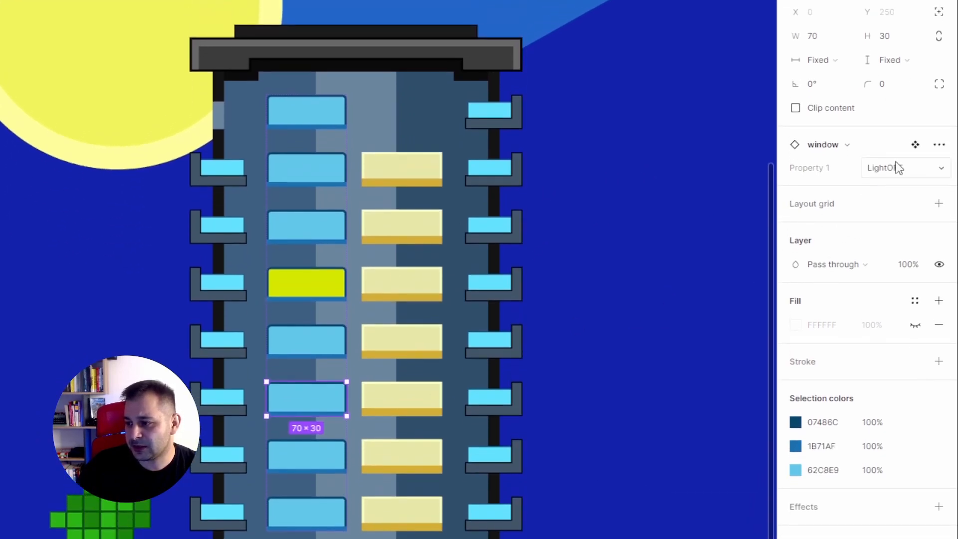
{"action": "left_click", "coordinate": [893, 139]}
{"action": "left_click", "coordinate": [895, 193]}
Step: Switch the third window from the top of the same column to the LightON variant and clear the selection
{"action": "left_click", "coordinate": [336, 225]}
{"action": "left_click", "coordinate": [876, 168]}
{"action": "left_click", "coordinate": [877, 184]}
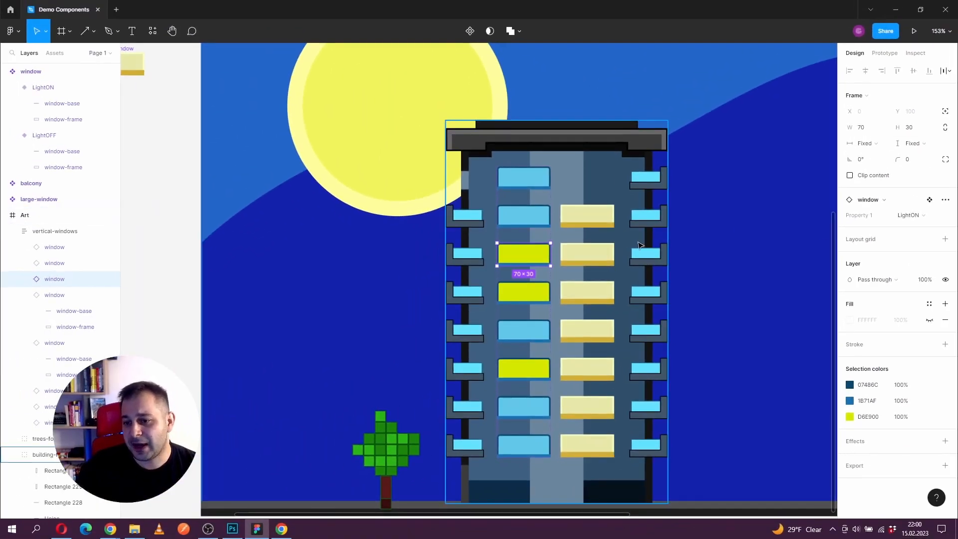
{"action": "left_click", "coordinate": [155, 223]}
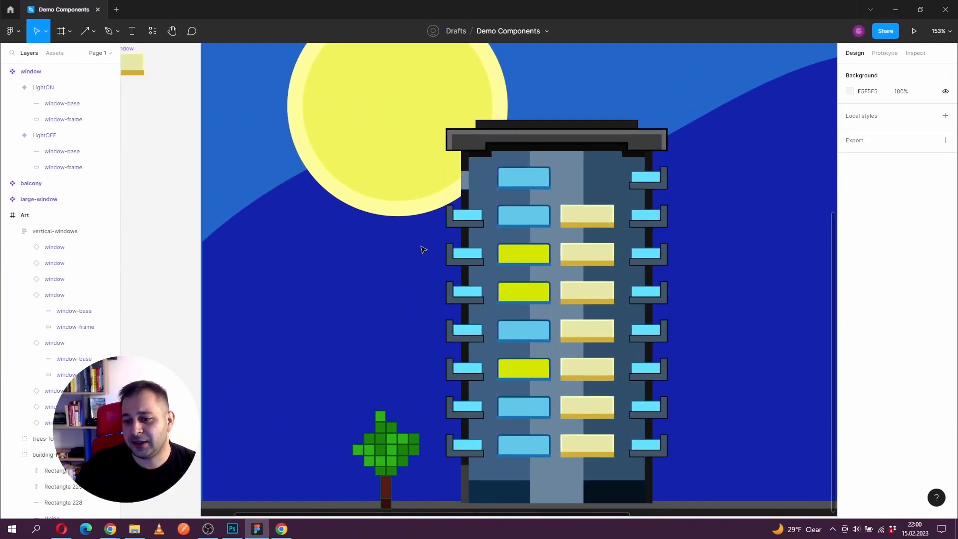
Step: Move the window component set up beside the balcony component, on its left, to about X -384, Y -1063
{"action": "scroll", "coordinate": [156, 223], "scroll_direction": "down", "scroll_amount": 3}
{"action": "scroll", "coordinate": [30, 208], "scroll_direction": "left", "scroll_amount": 2}
{"action": "left_click_drag", "start_coordinate": [218, 188], "coordinate": [207, 125]}
{"action": "left_click_drag", "start_coordinate": [231, 234], "coordinate": [259, 251]}
{"action": "left_click", "coordinate": [243, 175]}
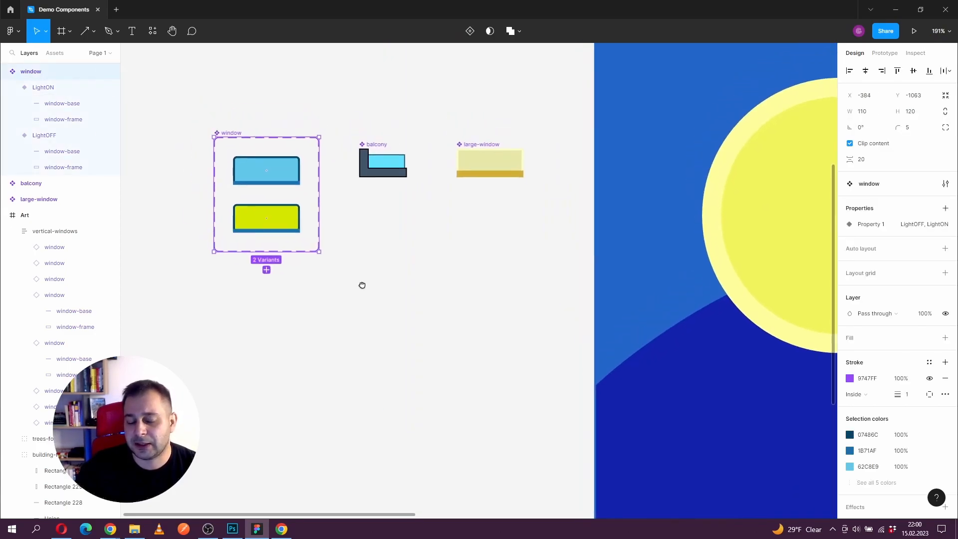
Step: Create a boolean property named Show-Base, with the value True, for the window-base layer of the LightOFF variant
{"action": "left_click", "coordinate": [278, 234]}
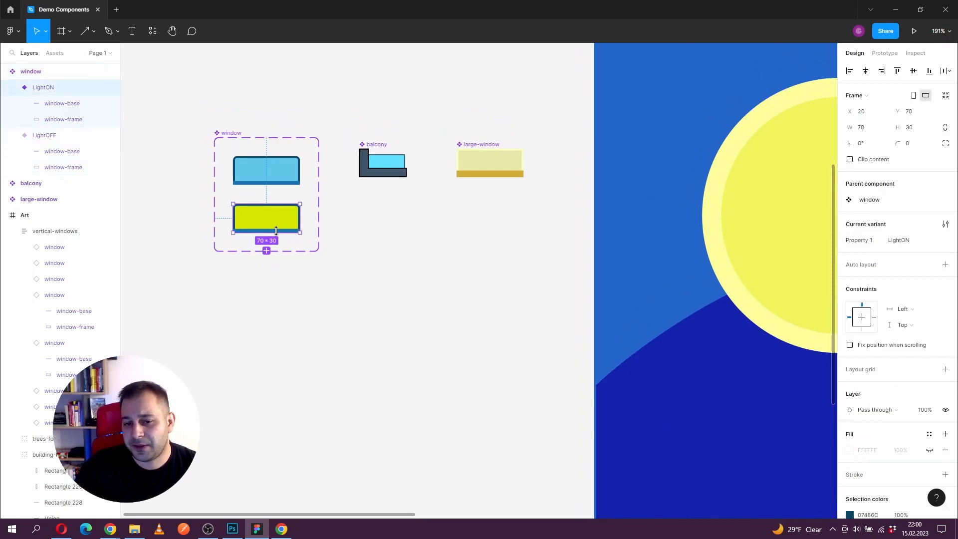
{"action": "double_click", "coordinate": [267, 182]}
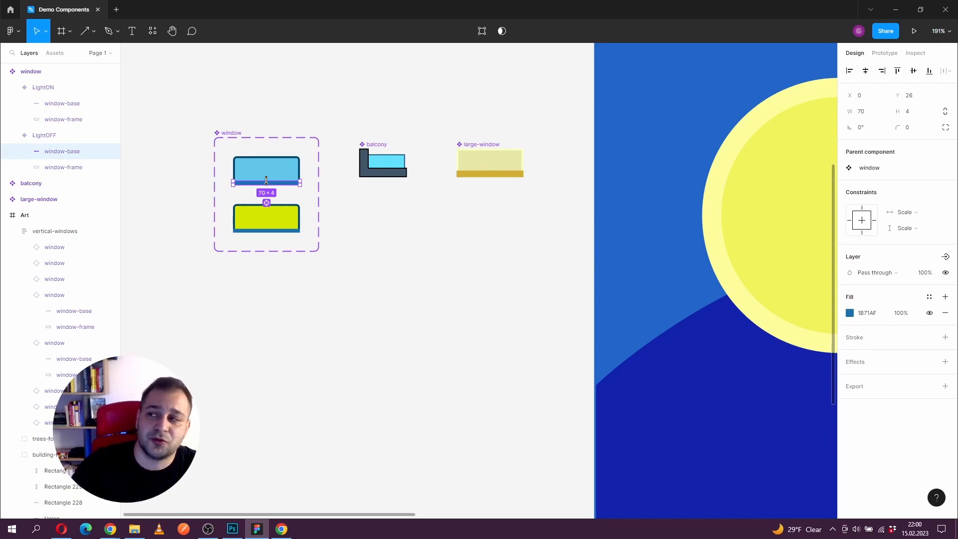
{"action": "scroll", "coordinate": [252, 191], "scroll_direction": "up", "scroll_amount": 3}
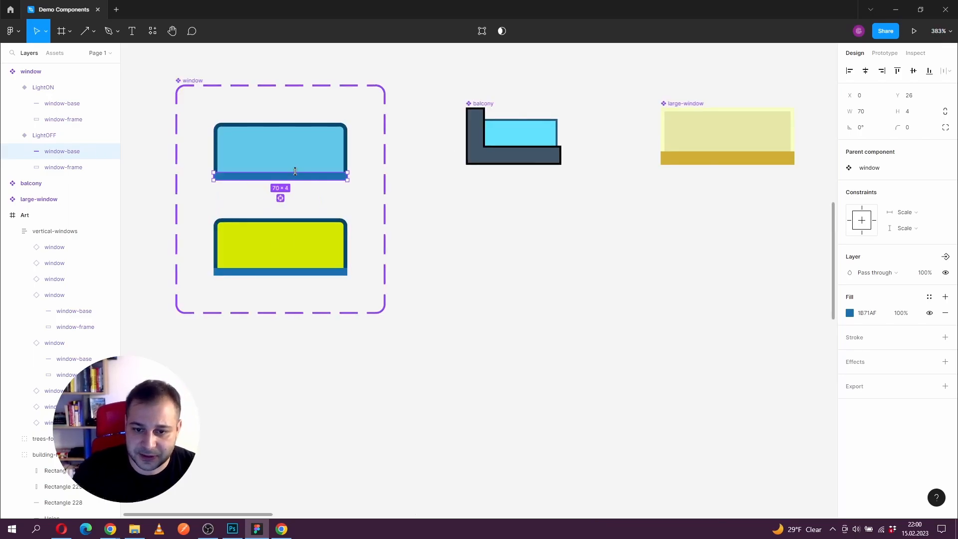
{"action": "left_click_drag", "start_coordinate": [268, 221], "coordinate": [301, 240]}
{"action": "left_click", "coordinate": [315, 197]}
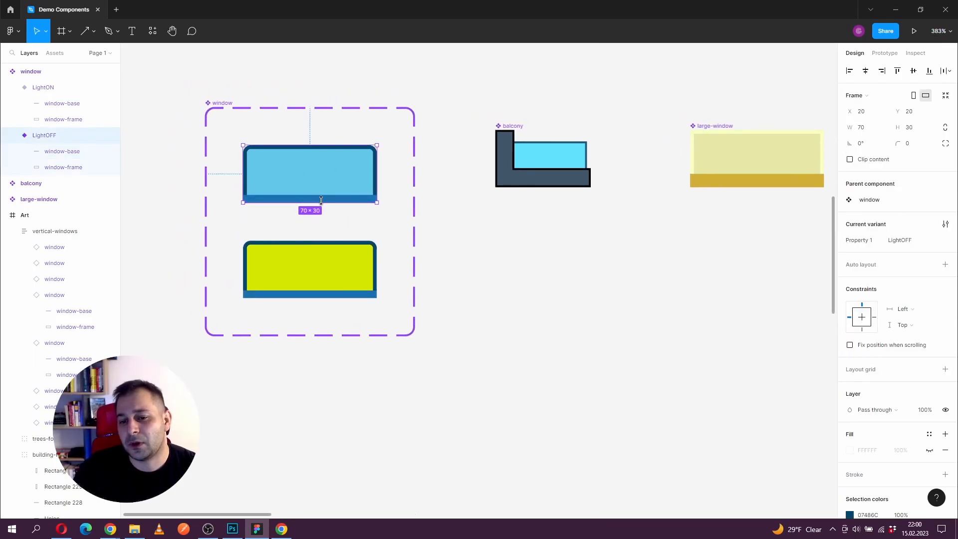
{"action": "left_click", "coordinate": [328, 201]}
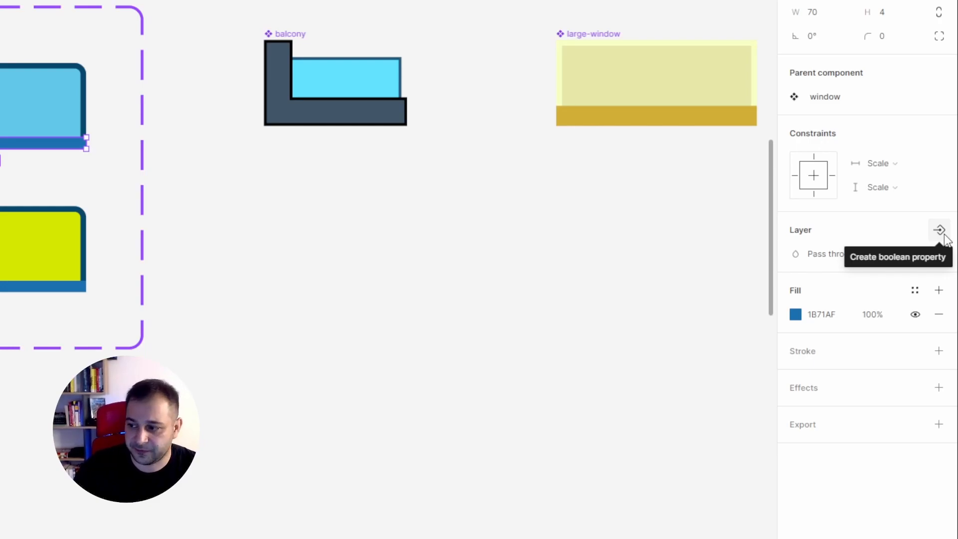
{"action": "left_click", "coordinate": [945, 237]}
{"action": "left_click", "coordinate": [286, 185]}
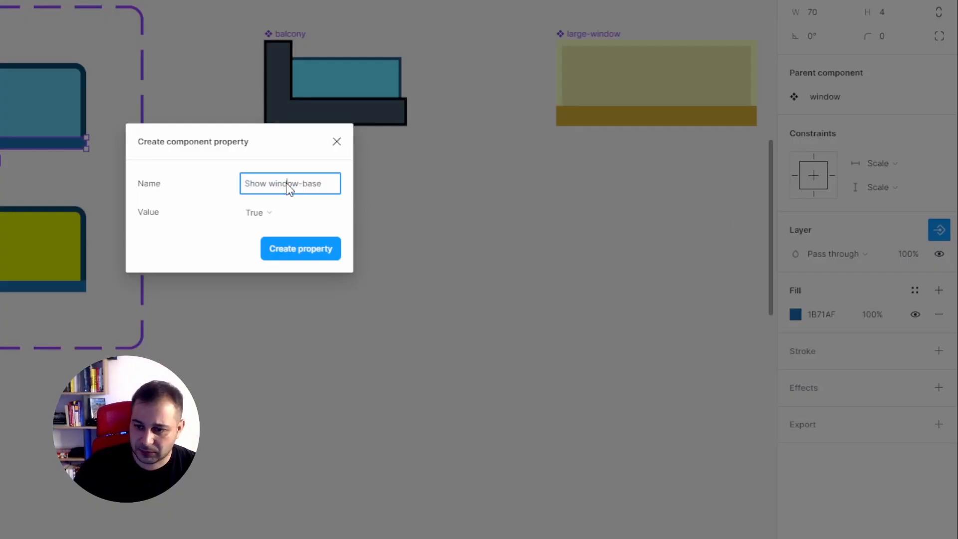
{"action": "left_click_drag", "start_coordinate": [269, 184], "coordinate": [364, 193]}
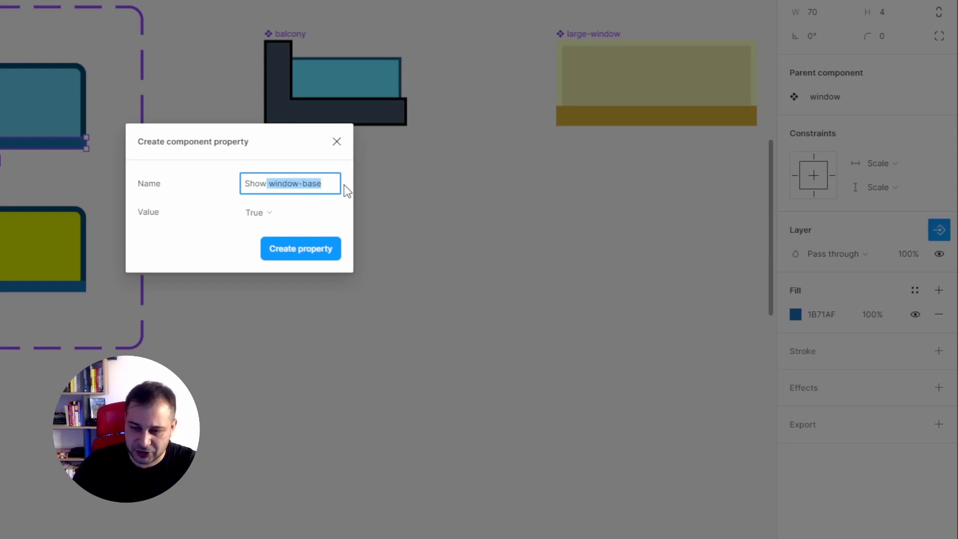
{"action": "key", "text": "BackSpace"}
{"action": "type", "text": "-Base"}
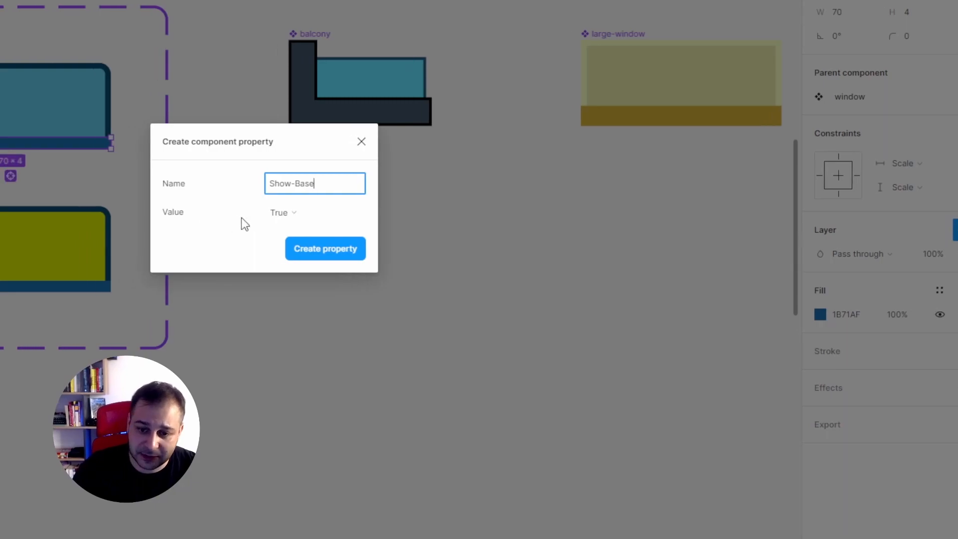
{"action": "left_click", "coordinate": [328, 250]}
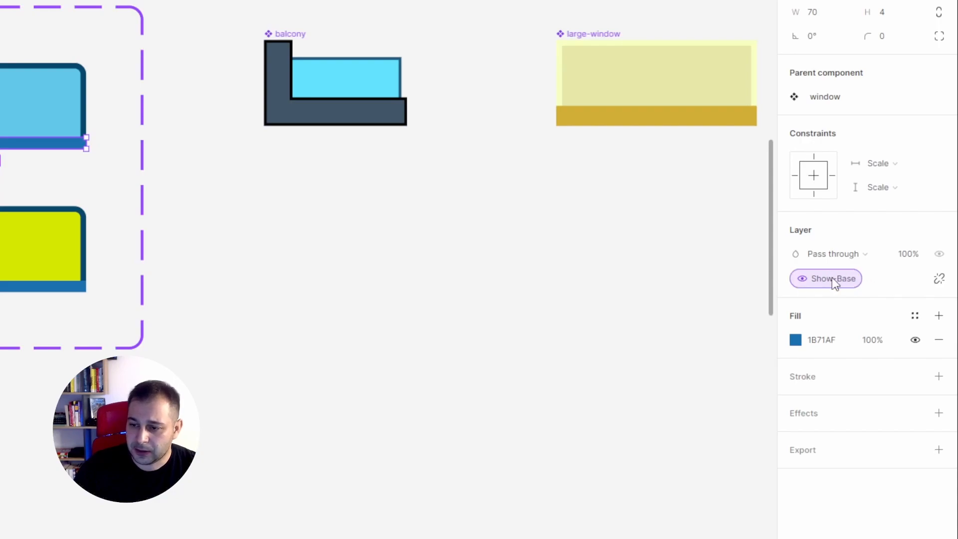
Step: Try the Show-Base property off and on again for the second window from the top of the building's blue column
{"action": "scroll", "coordinate": [600, 202], "scroll_direction": "down", "scroll_amount": 3}
{"action": "left_click_drag", "start_coordinate": [604, 237], "coordinate": [161, 202]}
{"action": "key", "text": "ctrl+backslash"}
{"action": "scroll", "coordinate": [279, 205], "scroll_direction": "down", "scroll_amount": 3}
{"action": "scroll", "coordinate": [349, 190], "scroll_direction": "right", "scroll_amount": 4}
{"action": "scroll", "coordinate": [349, 189], "scroll_direction": "down", "scroll_amount": 3}
{"action": "left_click", "coordinate": [613, 229]}
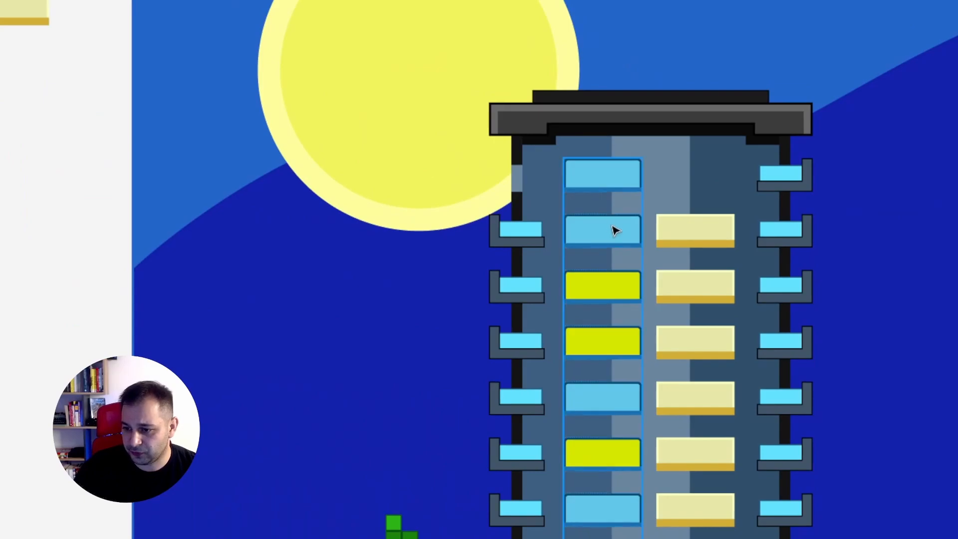
{"action": "double_click", "coordinate": [613, 228]}
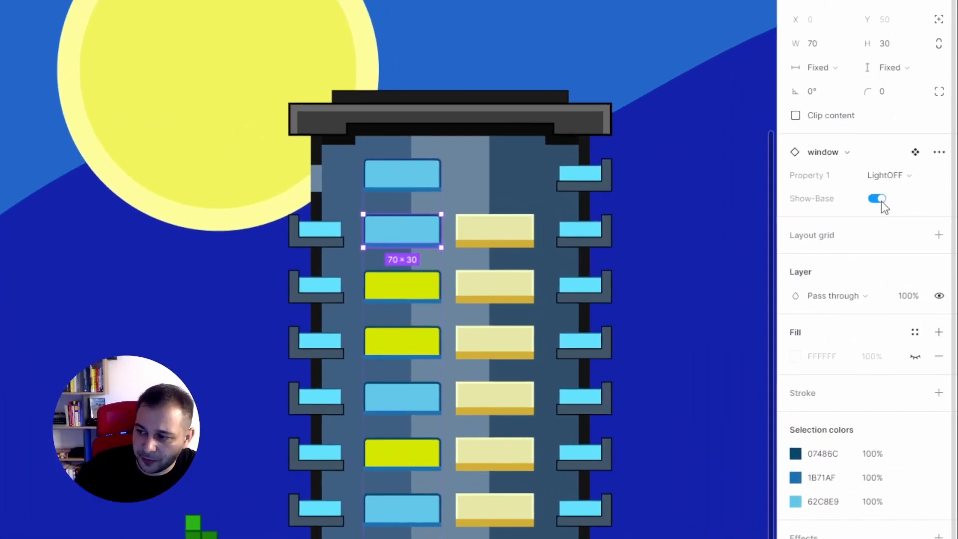
{"action": "left_click", "coordinate": [881, 202]}
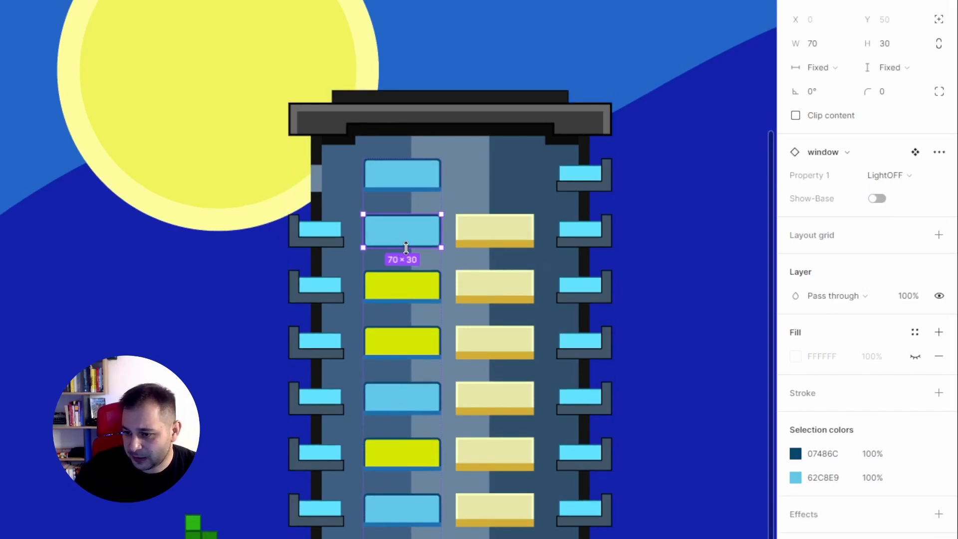
{"action": "scroll", "coordinate": [413, 220], "scroll_direction": "up", "scroll_amount": 5}
{"action": "left_click", "coordinate": [876, 199]}
{"action": "left_click", "coordinate": [877, 199]}
{"action": "left_click", "coordinate": [878, 199]}
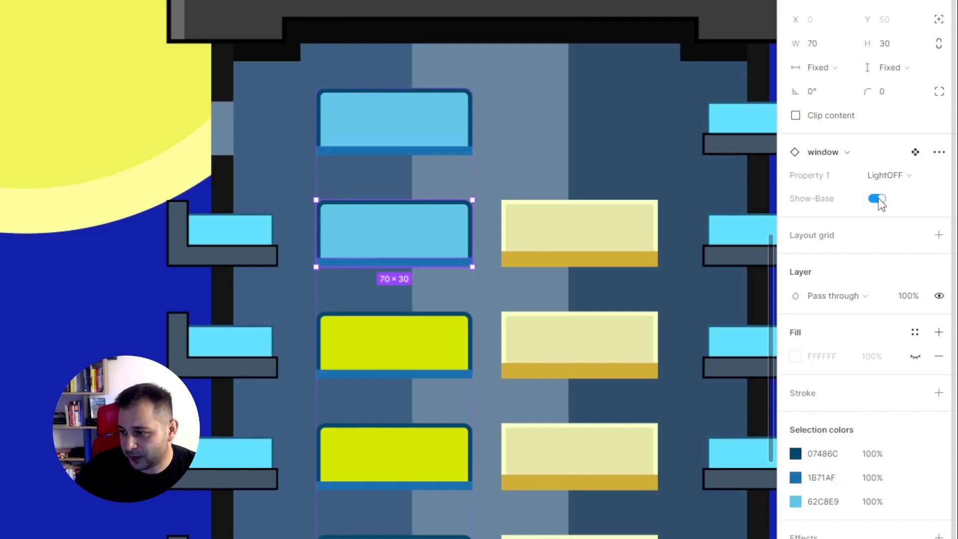
Step: Apply the existing Show-Base boolean property to the window-base layer of the LightON variant
{"action": "left_click", "coordinate": [433, 349]}
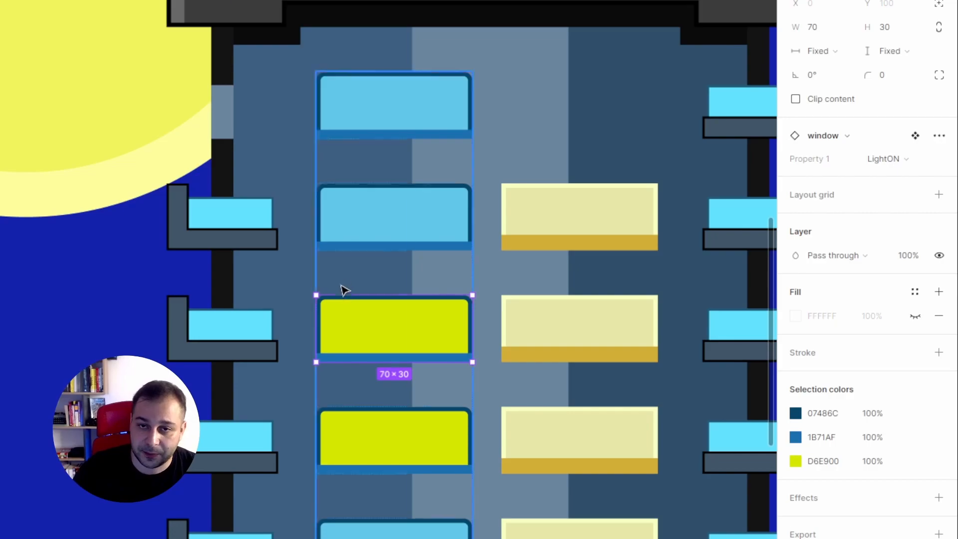
{"action": "scroll", "coordinate": [342, 289], "scroll_direction": "down", "scroll_amount": 5}
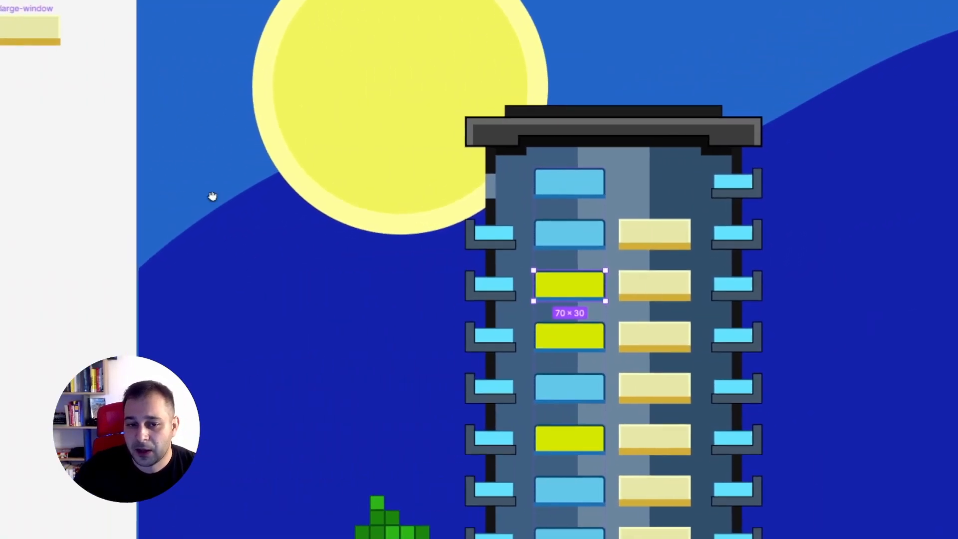
{"action": "left_click_drag", "start_coordinate": [212, 196], "coordinate": [731, 228]}
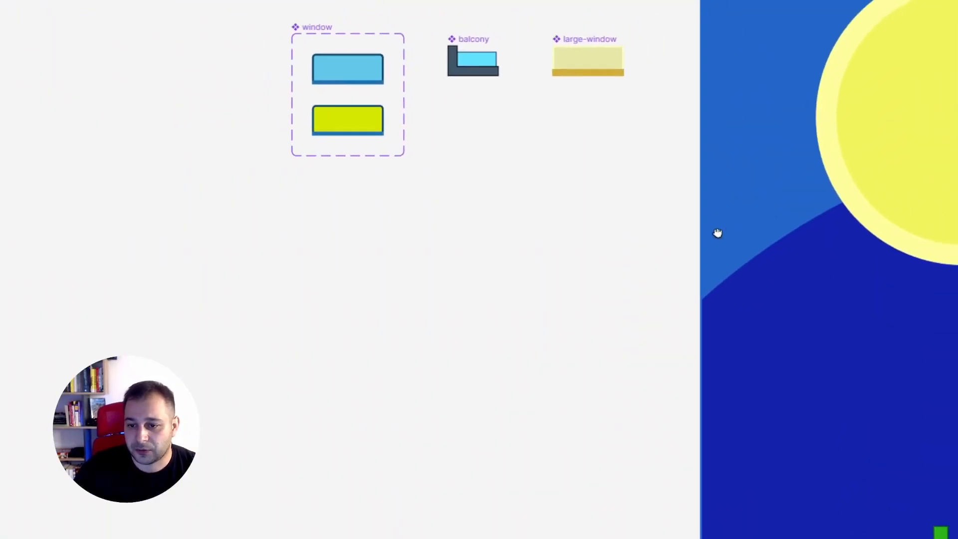
{"action": "scroll", "coordinate": [321, 163], "scroll_direction": "up", "scroll_amount": 5}
{"action": "left_click", "coordinate": [324, 162]}
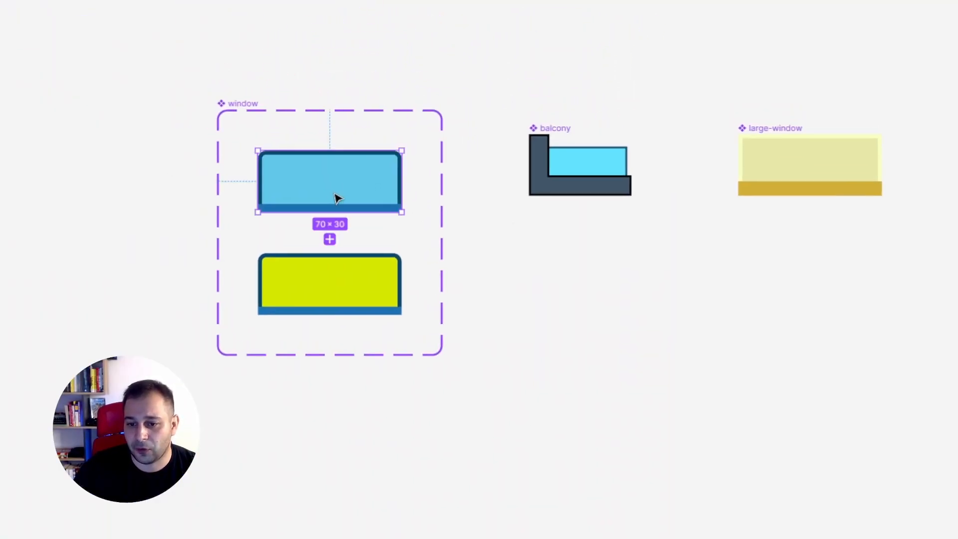
{"action": "left_click", "coordinate": [364, 313]}
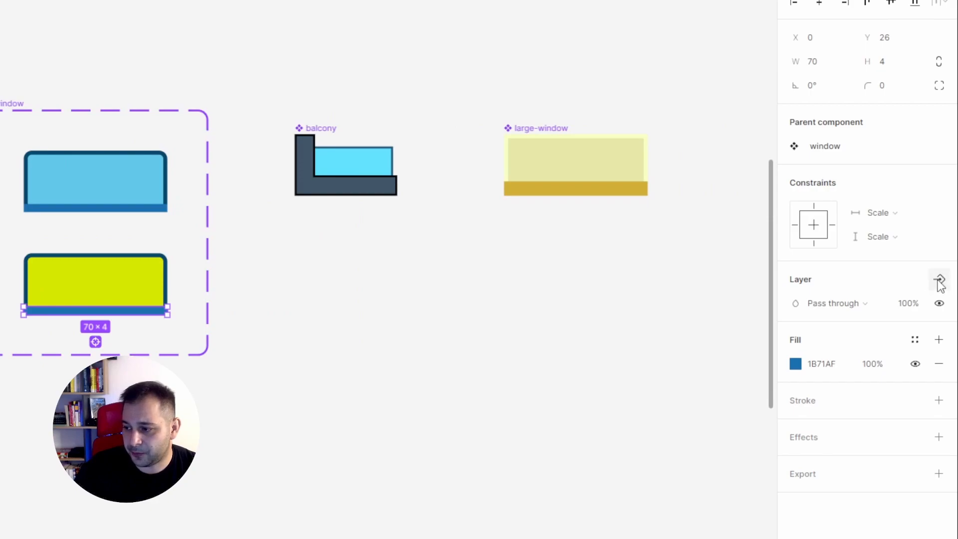
{"action": "left_click", "coordinate": [941, 280]}
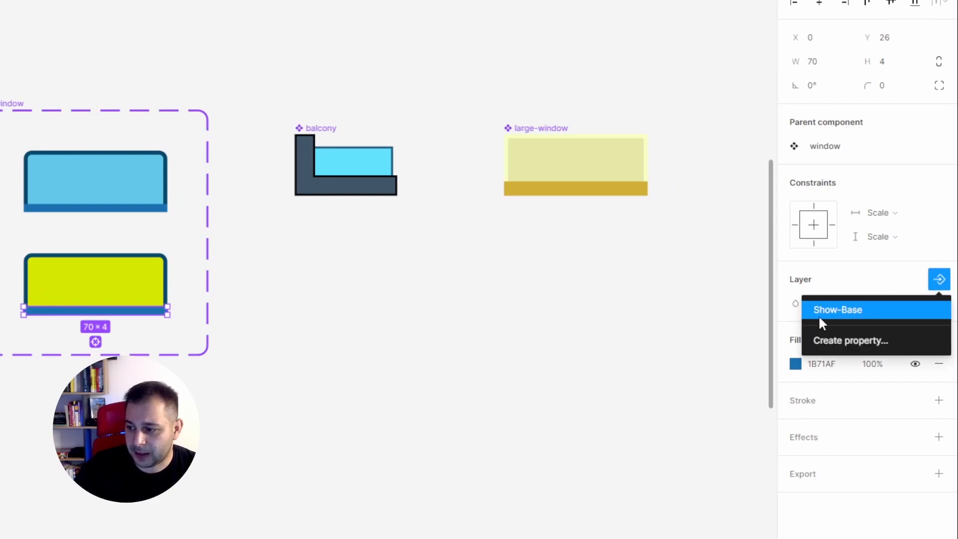
{"action": "left_click", "coordinate": [886, 309]}
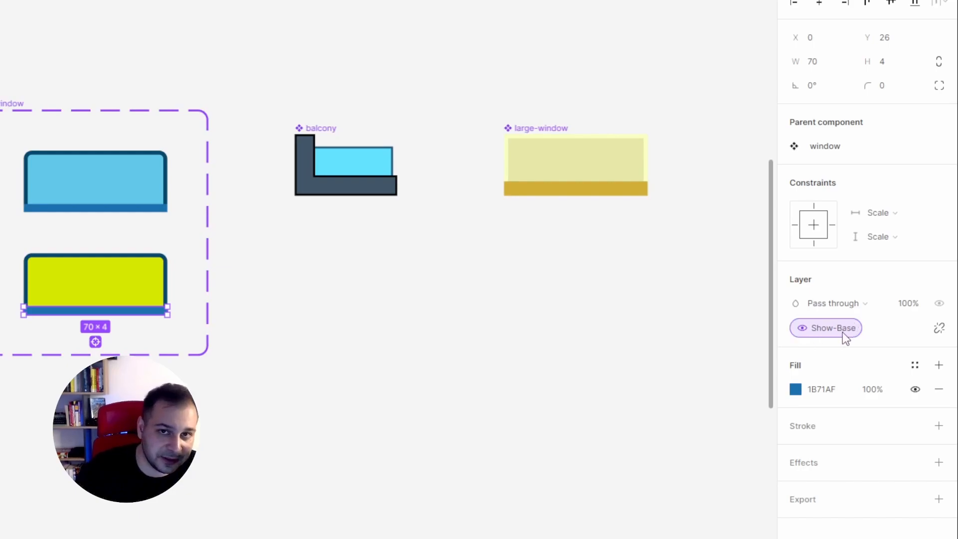
Step: Turn Show-Base off for the third window from the top of the building's blue column
{"action": "scroll", "coordinate": [651, 324], "scroll_direction": "down", "scroll_amount": 2}
{"action": "left_click_drag", "start_coordinate": [643, 330], "coordinate": [160, 317]}
{"action": "left_click_drag", "start_coordinate": [610, 429], "coordinate": [259, 189]}
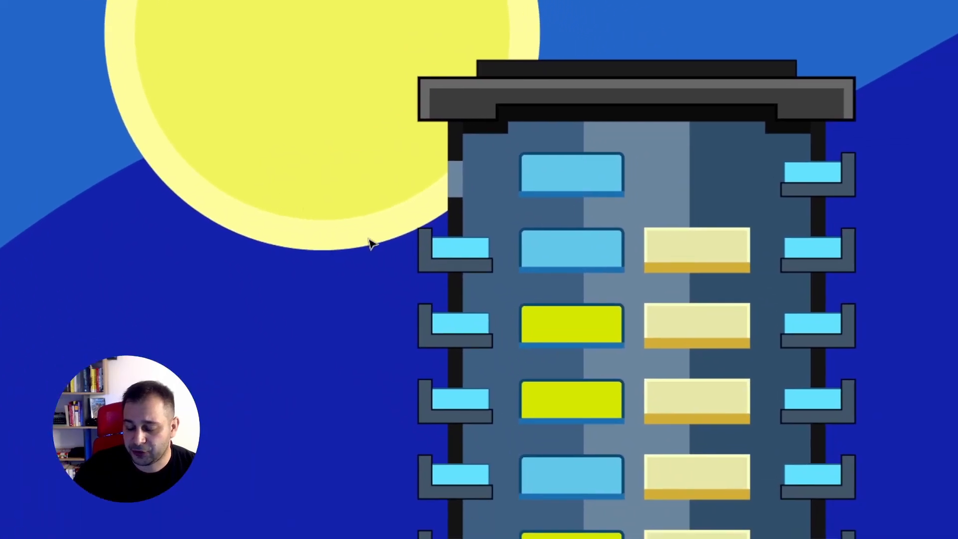
{"action": "double_click", "coordinate": [586, 333]}
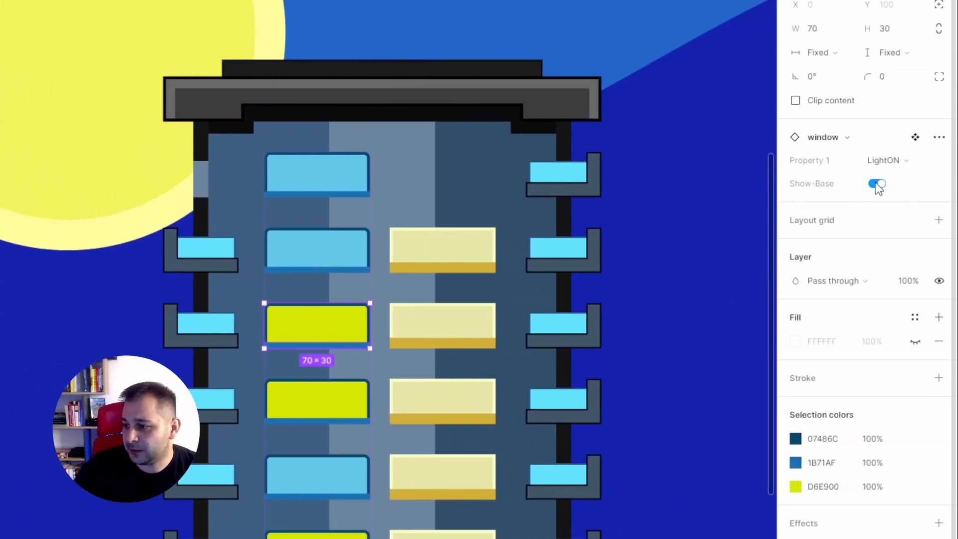
{"action": "left_click", "coordinate": [877, 184]}
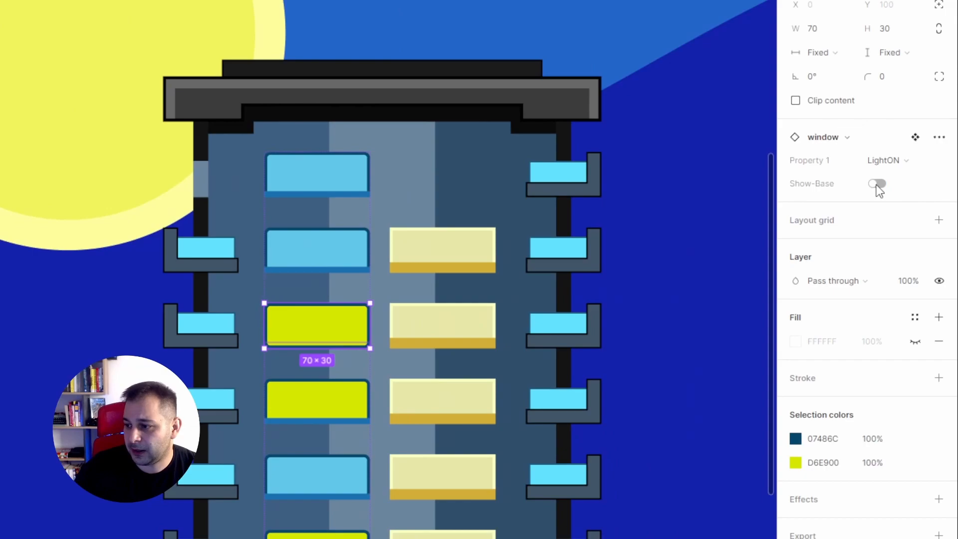
Step: Toggle Show-Base on and back off for the same third window to compare its base up close
{"action": "left_click", "coordinate": [385, 334]}
{"action": "key", "text": "z"}
{"action": "left_click", "coordinate": [323, 328]}
{"action": "left_click_drag", "start_coordinate": [344, 343], "coordinate": [222, 324]}
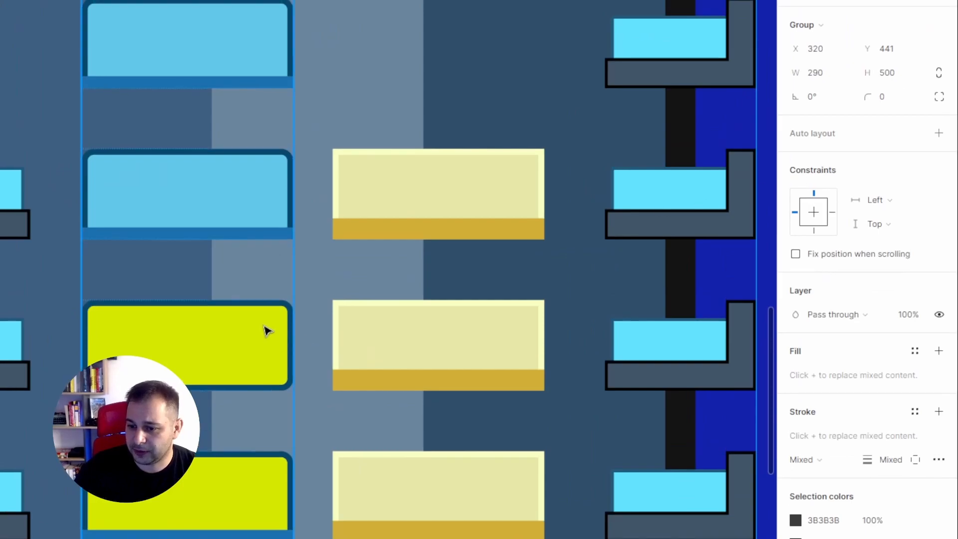
{"action": "double_click", "coordinate": [338, 287]}
{"action": "left_click", "coordinate": [878, 200]}
{"action": "left_click", "coordinate": [878, 199]}
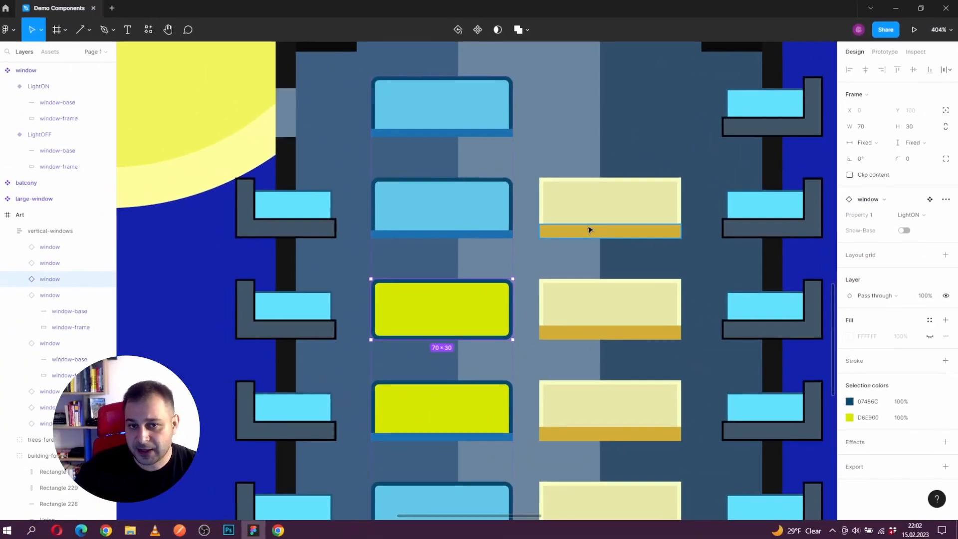
Step: Clear the selection and examine the properties defined on the window component set
{"action": "scroll", "coordinate": [243, 186], "scroll_direction": "down", "scroll_amount": 1}
{"action": "scroll", "coordinate": [482, 221], "scroll_direction": "down", "scroll_amount": 5}
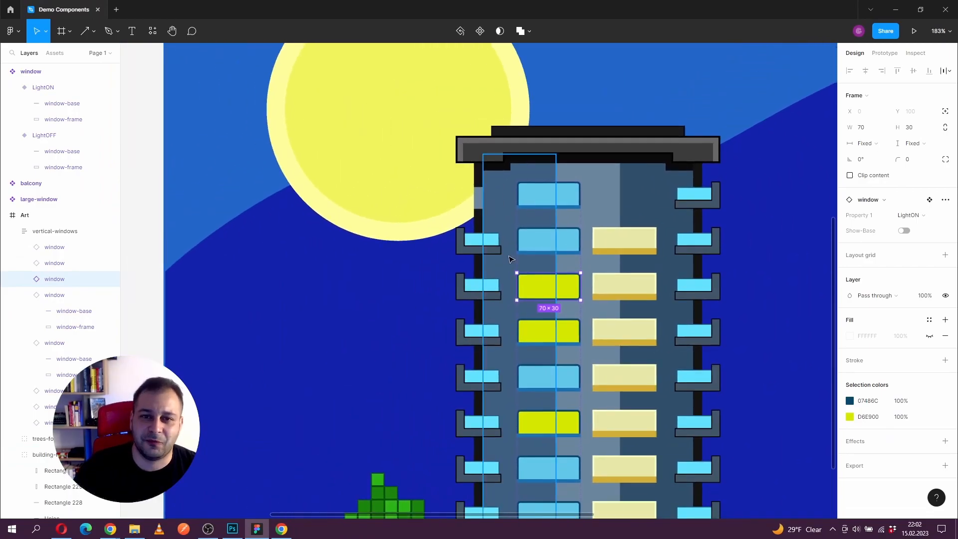
{"action": "left_click_drag", "start_coordinate": [436, 259], "coordinate": [567, 273]}
{"action": "left_click", "coordinate": [257, 259]}
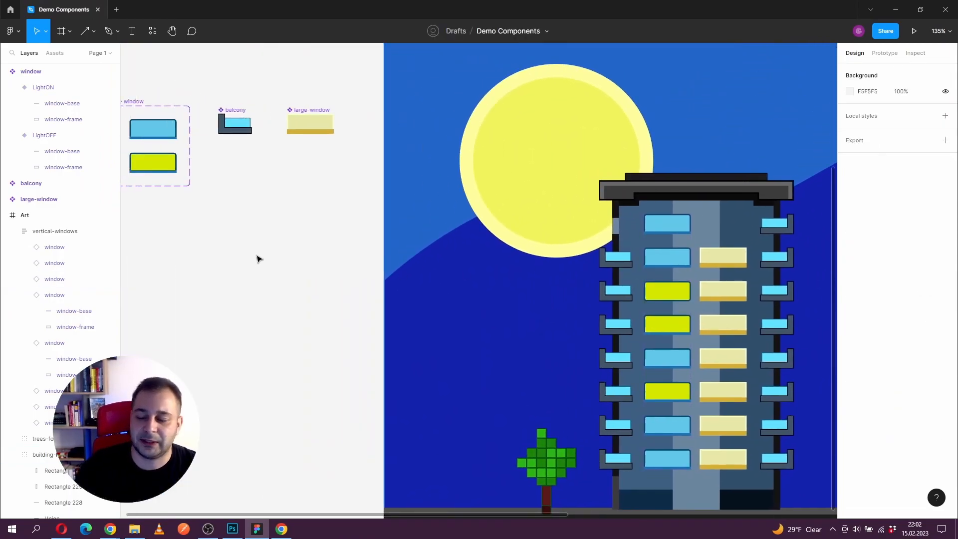
{"action": "left_click_drag", "start_coordinate": [205, 252], "coordinate": [334, 285]}
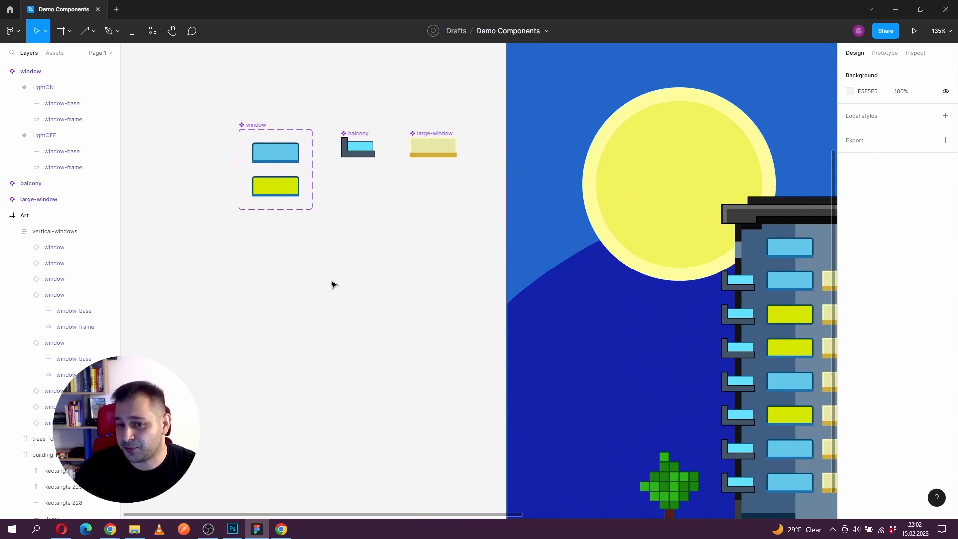
{"action": "left_click", "coordinate": [251, 122]}
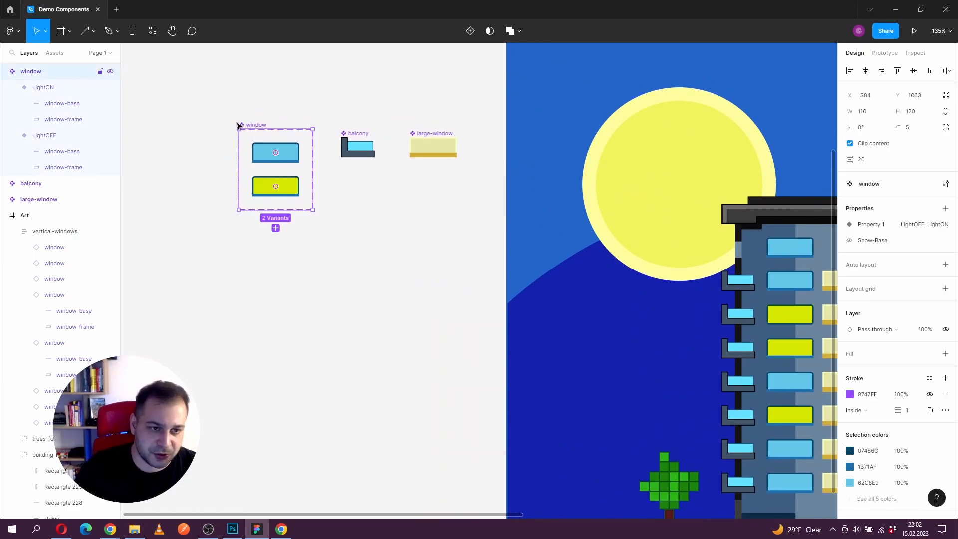
{"action": "left_click_drag", "start_coordinate": [251, 122], "coordinate": [231, 123]}
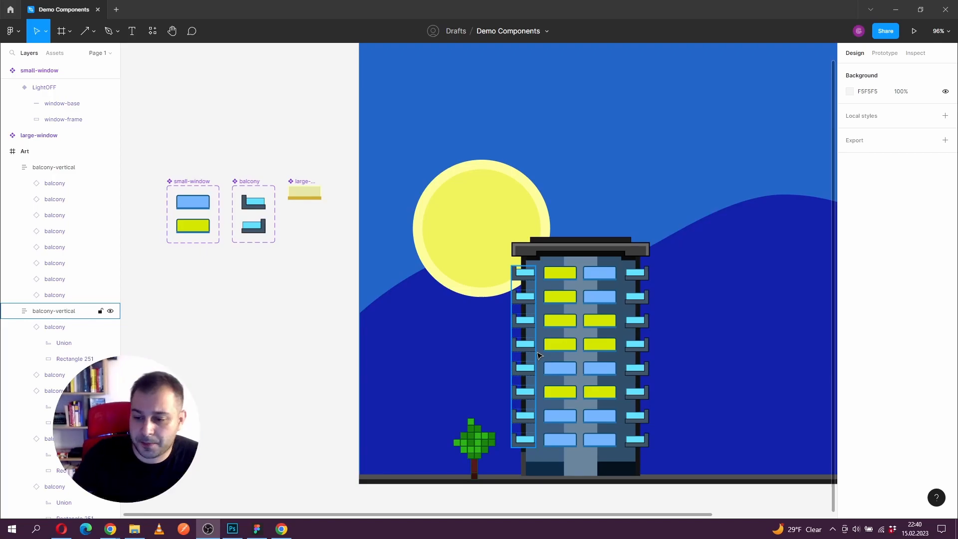
Step: Examine the finished building's second window column, the first balcony instance's variant and the small-window component set's properties
{"action": "left_click", "coordinate": [600, 359]}
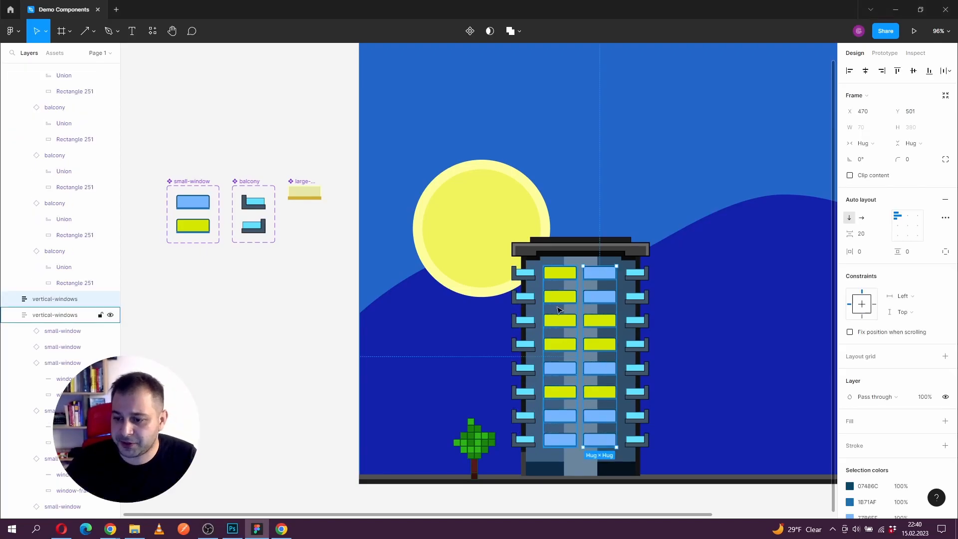
{"action": "scroll", "coordinate": [601, 358], "scroll_direction": "up", "scroll_amount": 5}
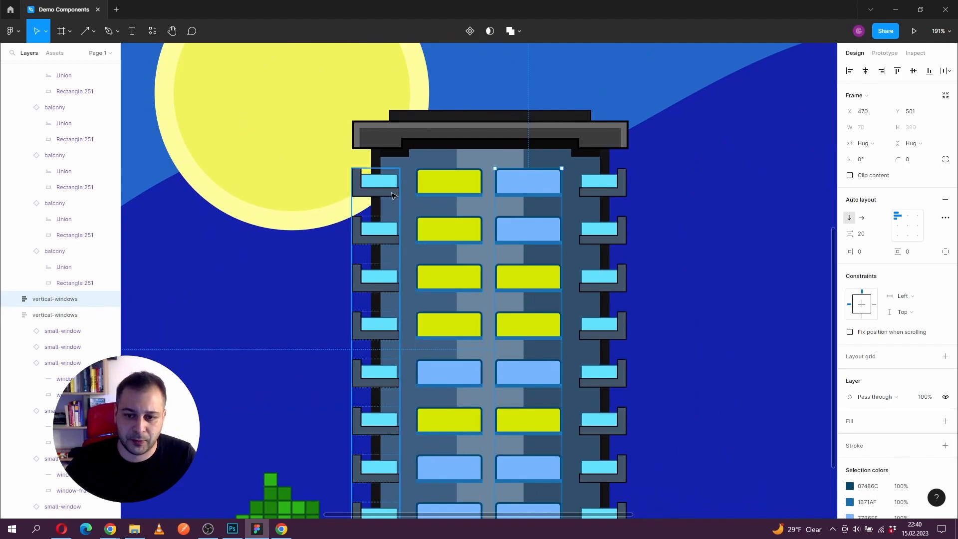
{"action": "left_click", "coordinate": [376, 192]}
{"action": "left_click", "coordinate": [374, 192]}
{"action": "scroll", "coordinate": [380, 180], "scroll_direction": "down", "scroll_amount": 3}
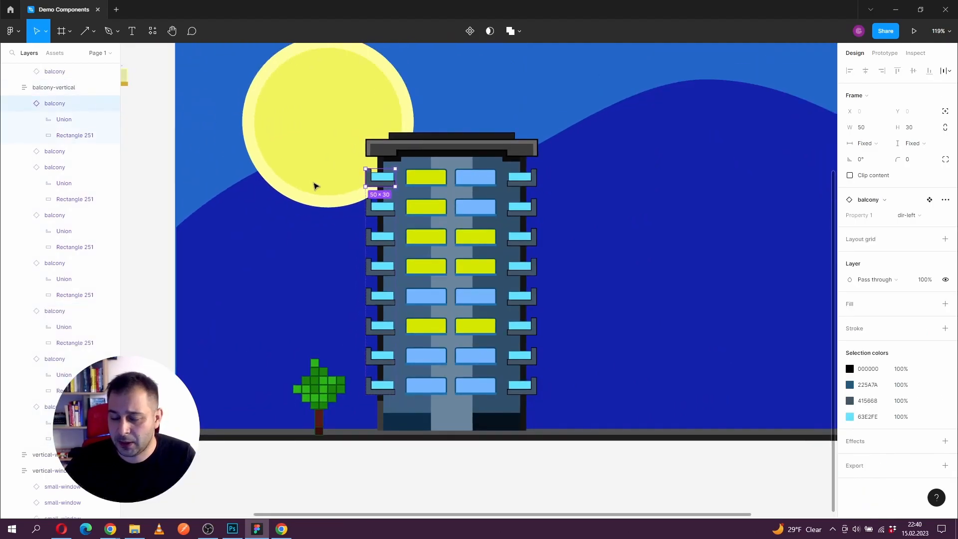
{"action": "left_click_drag", "start_coordinate": [316, 189], "coordinate": [652, 284]}
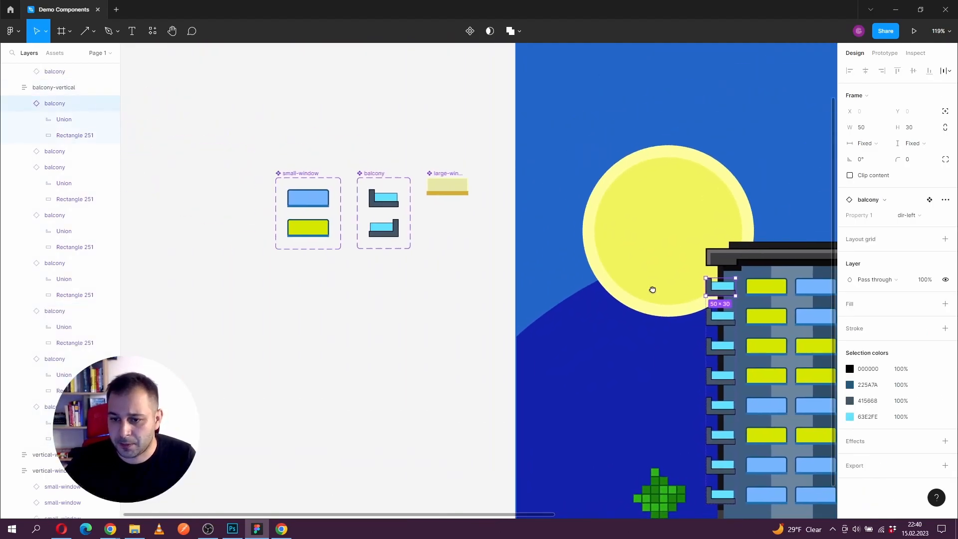
{"action": "left_click", "coordinate": [308, 181]}
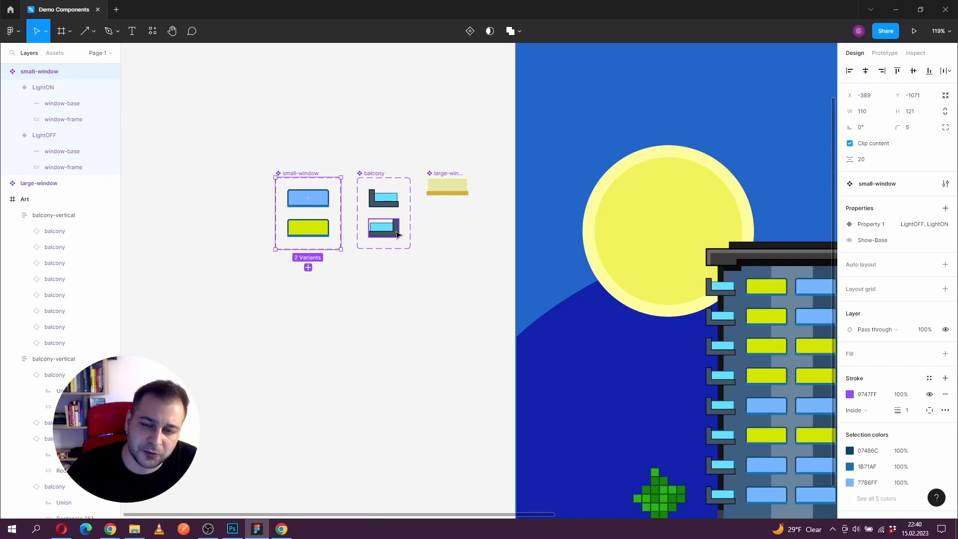
{"action": "scroll", "coordinate": [451, 265], "scroll_direction": "right", "scroll_amount": 2}
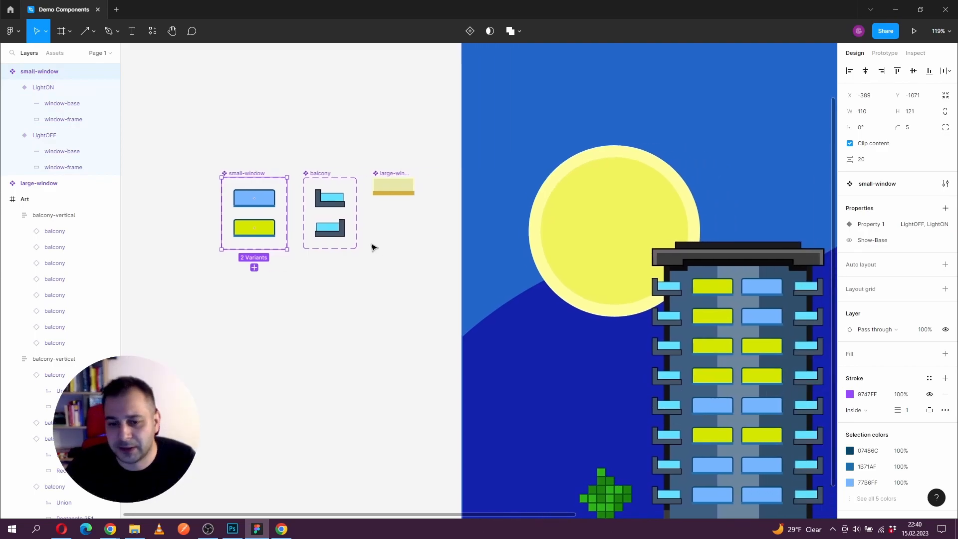
Step: Examine the balcony set's dir-left variant and the standalone large-window component
{"action": "left_click", "coordinate": [334, 199]}
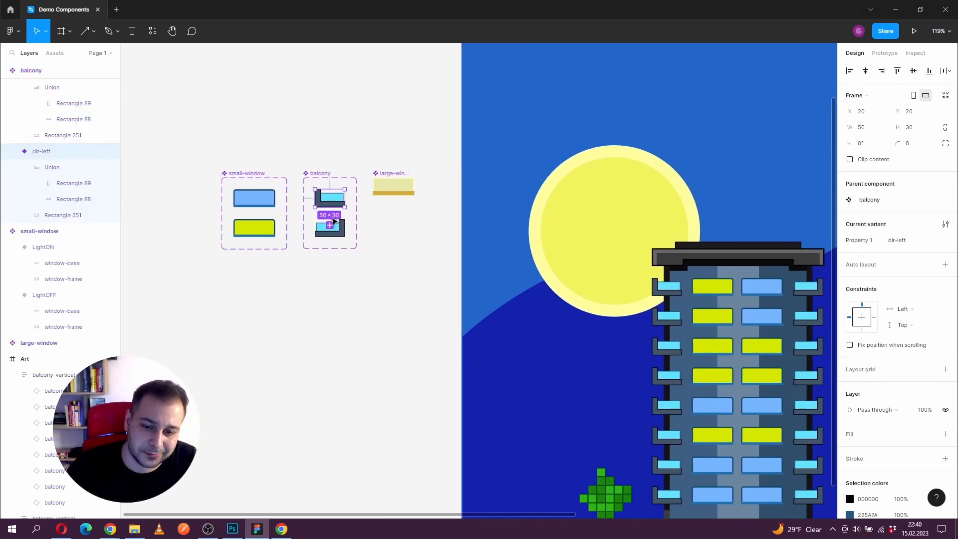
{"action": "scroll", "coordinate": [368, 267], "scroll_direction": "right", "scroll_amount": 2}
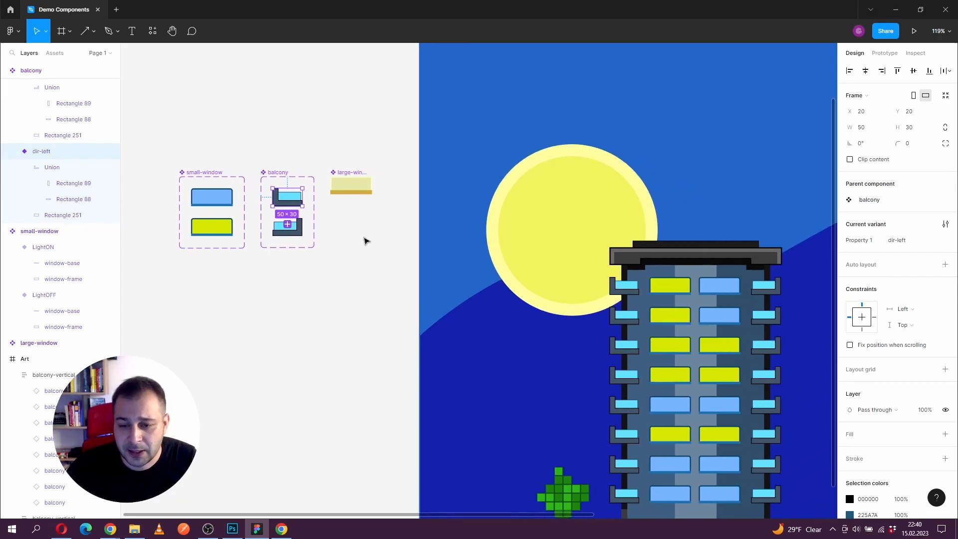
{"action": "scroll", "coordinate": [288, 230], "scroll_direction": "right", "scroll_amount": 3}
{"action": "left_click", "coordinate": [274, 166]}
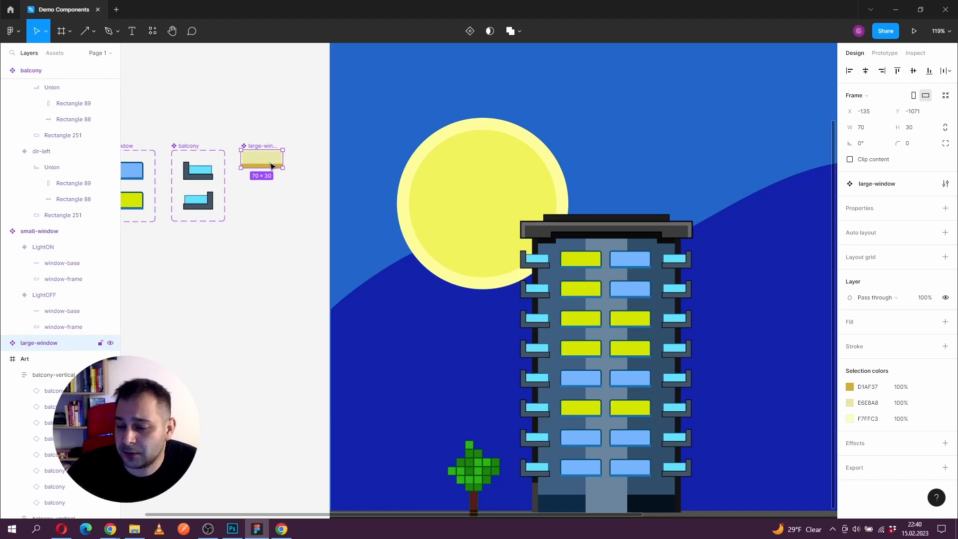
{"action": "left_click_drag", "start_coordinate": [346, 225], "coordinate": [196, 152]}
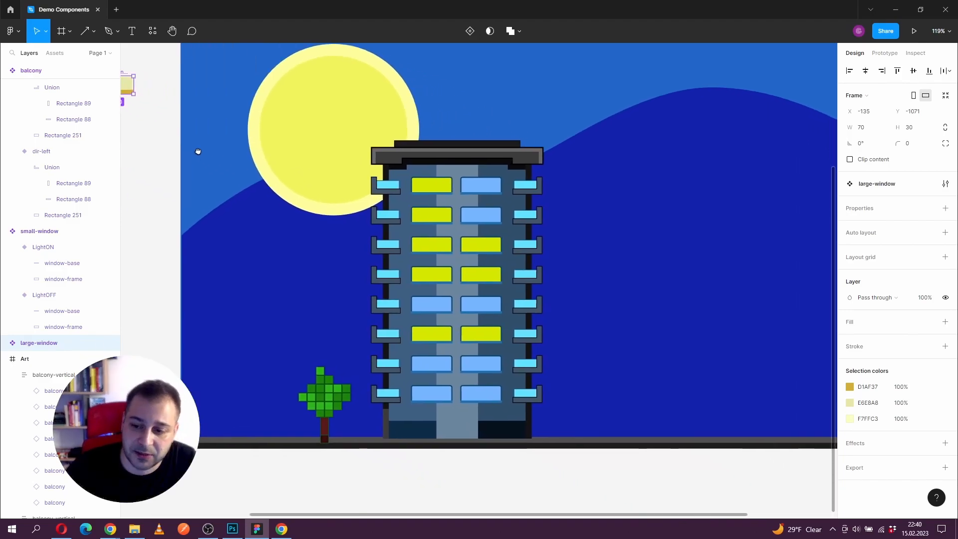
Step: Try swapping the top window instance in the building's first window column for the large-window component, and undo the swap
{"action": "double_click", "coordinate": [432, 186]}
{"action": "left_click_drag", "start_coordinate": [552, 231], "coordinate": [497, 210]}
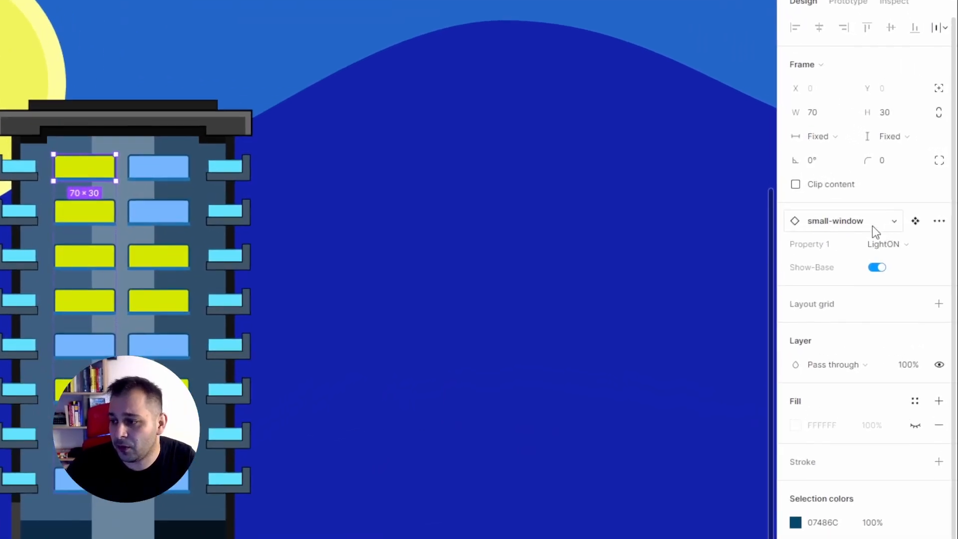
{"action": "left_click", "coordinate": [903, 202]}
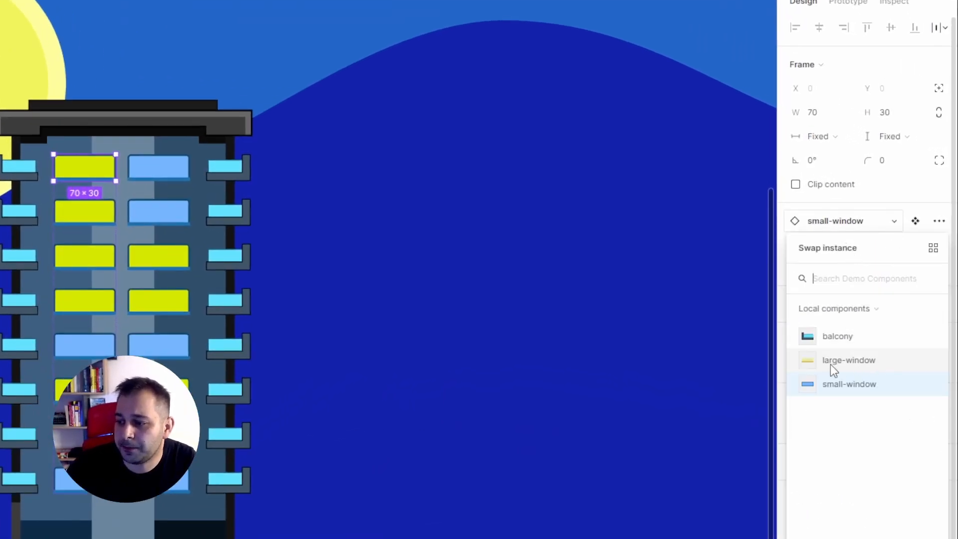
{"action": "left_click", "coordinate": [870, 370]}
{"action": "left_click", "coordinate": [300, 267]}
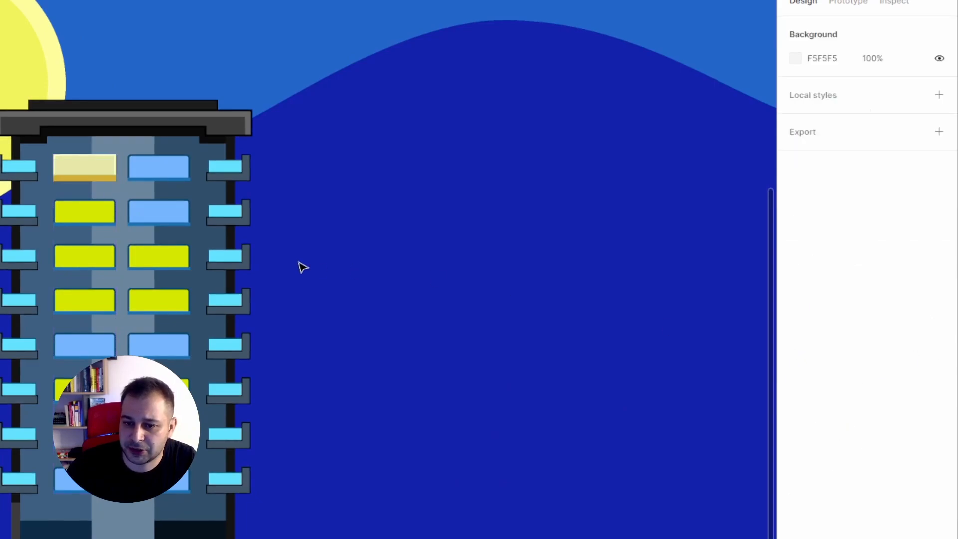
{"action": "key", "text": "ctrl+z"}
{"action": "key", "text": "ctrl+z"}
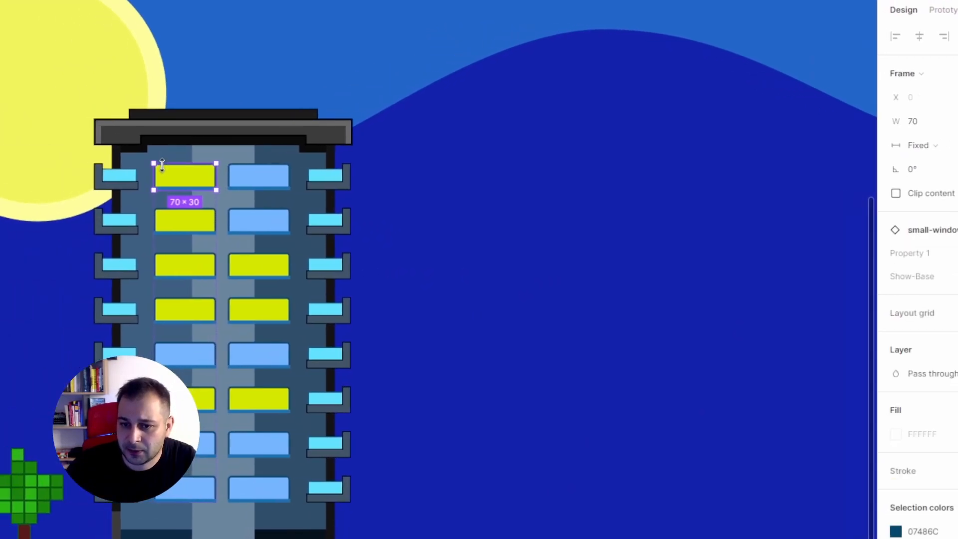
Step: Try out the small-window property options on the top window of the building's first window column
{"action": "left_click", "coordinate": [164, 180]}
{"action": "left_click", "coordinate": [875, 255]}
{"action": "left_click", "coordinate": [877, 274]}
{"action": "left_click", "coordinate": [889, 257]}
{"action": "left_click", "coordinate": [889, 235]}
{"action": "key", "text": "Escape"}
Step: Duplicate the whole building from the Art frame onto the empty canvas beside the small-window component set
{"action": "scroll", "coordinate": [429, 237], "scroll_direction": "down", "scroll_amount": 2}
{"action": "left_click_drag", "start_coordinate": [419, 242], "coordinate": [611, 344]}
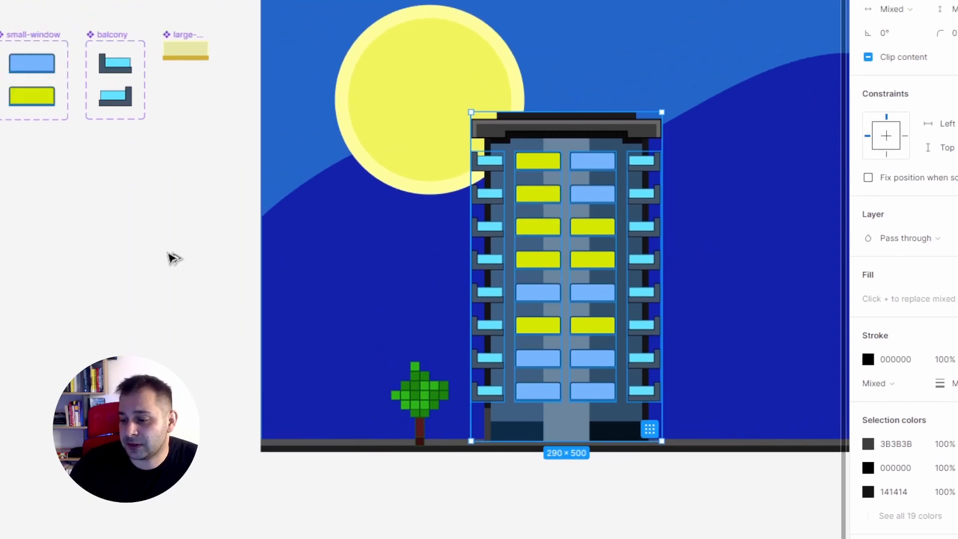
{"action": "key", "text": "alt"}
{"action": "left_click_drag", "start_coordinate": [177, 163], "coordinate": [101, 119]}
{"action": "left_click_drag", "start_coordinate": [296, 256], "coordinate": [537, 307]}
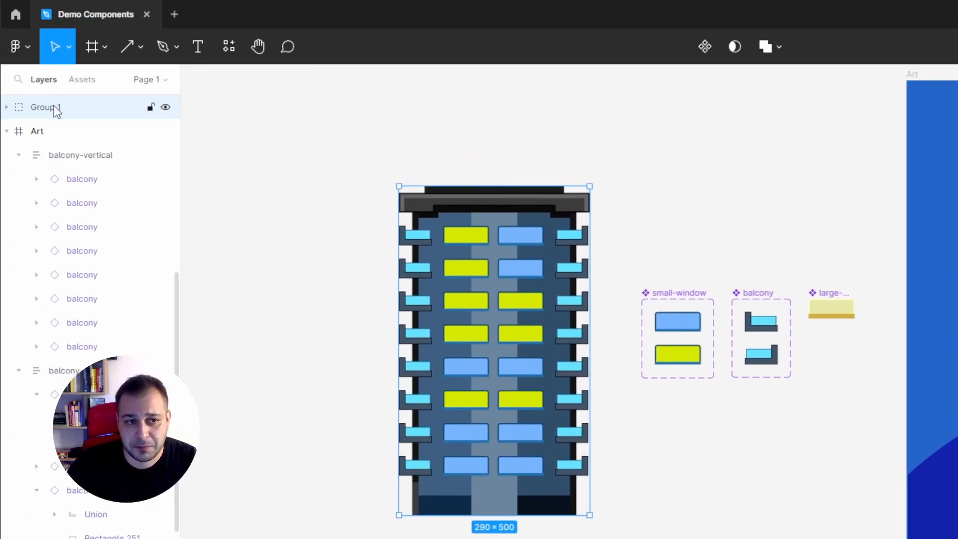
Step: Name the grouped building copy "building" and convert it into a component
{"action": "double_click", "coordinate": [53, 107]}
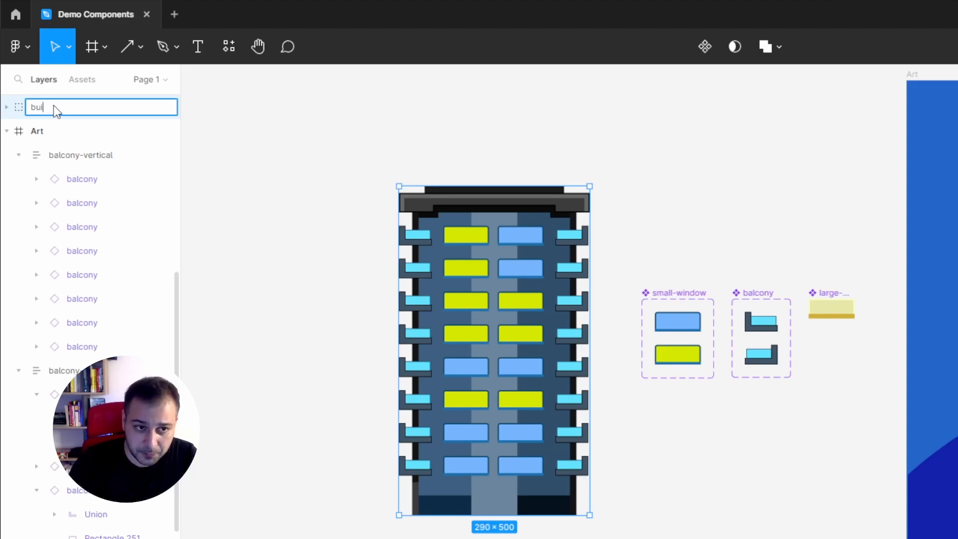
{"action": "type", "text": "building"}
{"action": "key", "text": "Return"}
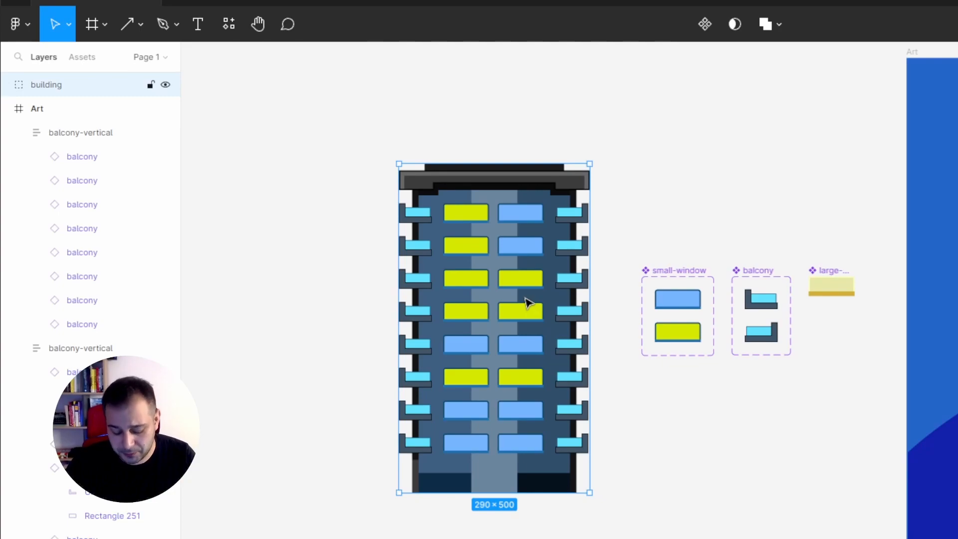
{"action": "key", "text": "ctrl+alt+k"}
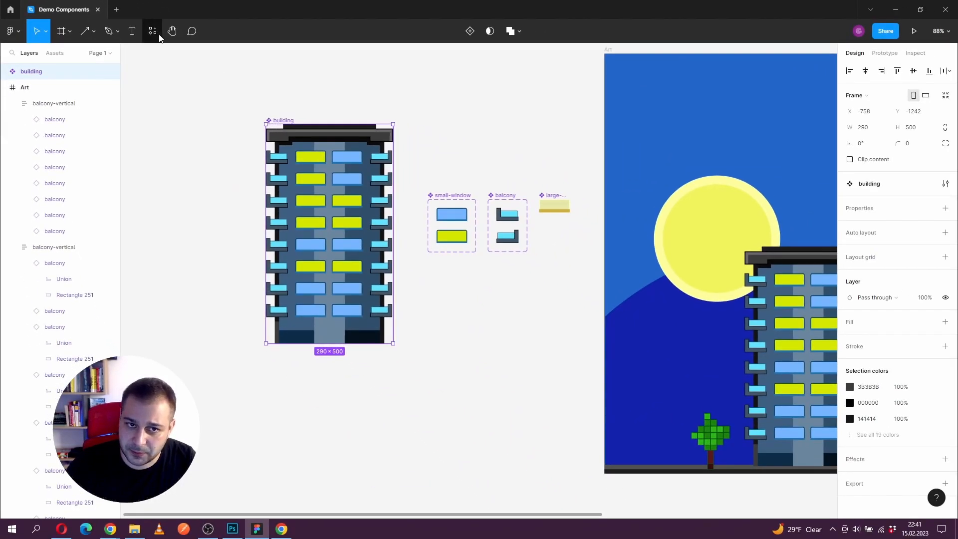
Step: Check the local components list and move the building component farther from the small-window set, to about X -890, Y -1261
{"action": "left_click", "coordinate": [229, 47]}
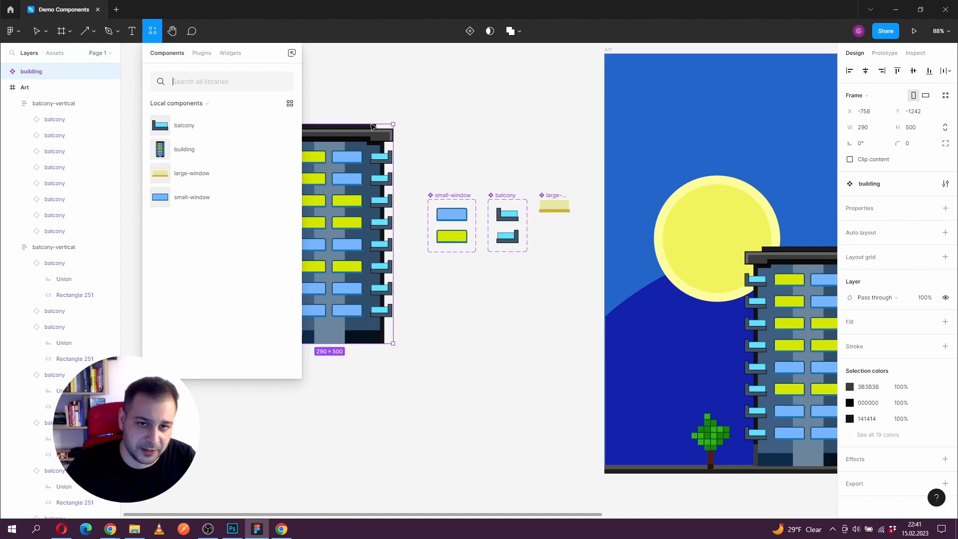
{"action": "left_click", "coordinate": [388, 118]}
{"action": "left_click", "coordinate": [290, 146]}
{"action": "left_click_drag", "start_coordinate": [290, 146], "coordinate": [231, 138]}
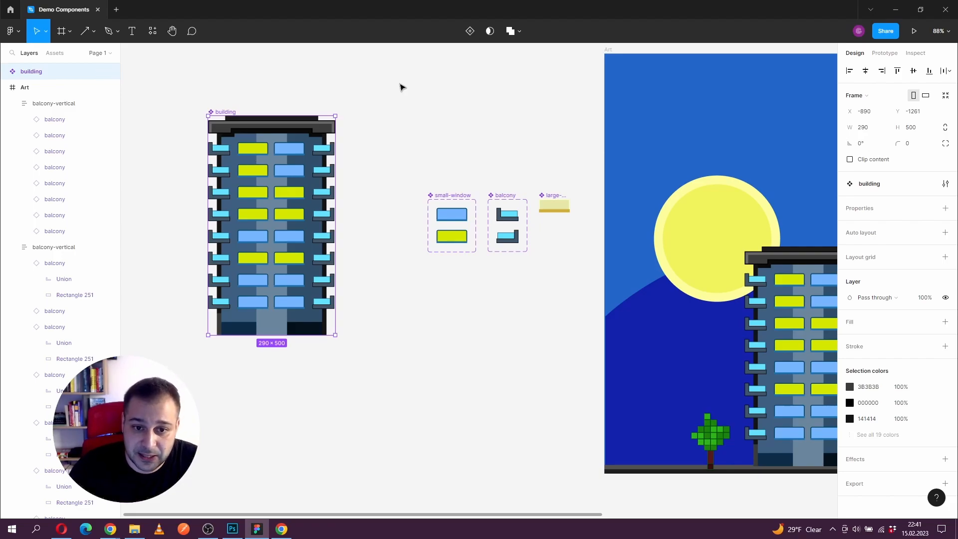
Step: Insert two dir-left balcony instances below the top balcony in the Art frame's first balcony-vertical stack
{"action": "left_click", "coordinate": [56, 125]}
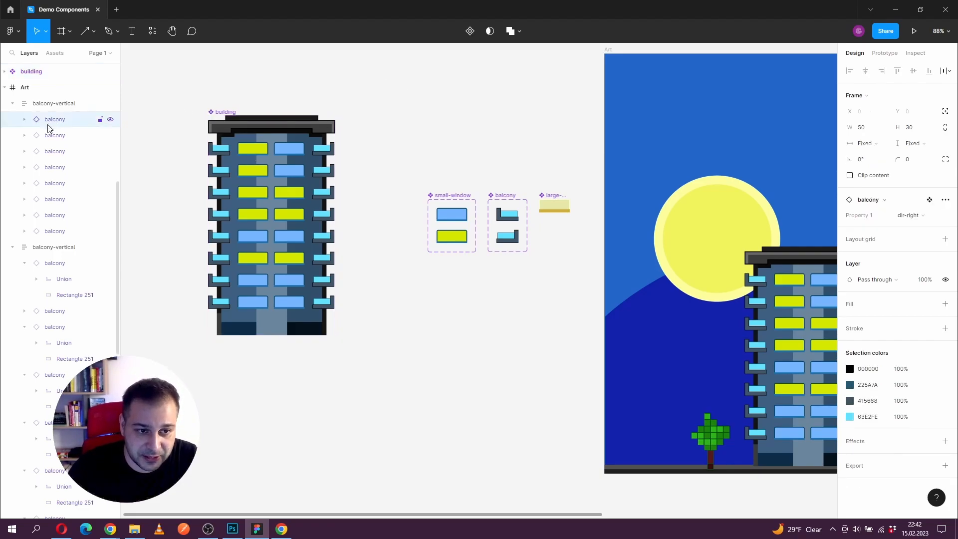
{"action": "left_click", "coordinate": [49, 128]}
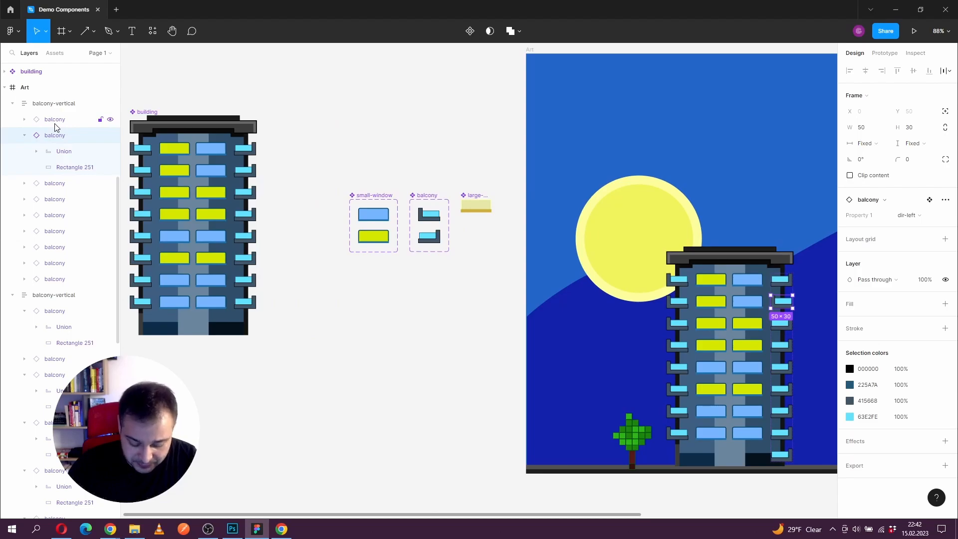
{"action": "key", "text": "Tab"}
Step: Move the small-window component set closer to the building component, to about X -509, Y -1158
{"action": "left_click_drag", "start_coordinate": [349, 318], "coordinate": [407, 316]}
{"action": "scroll", "coordinate": [229, 179], "scroll_direction": "up", "scroll_amount": 2}
{"action": "left_click_drag", "start_coordinate": [298, 201], "coordinate": [414, 218]}
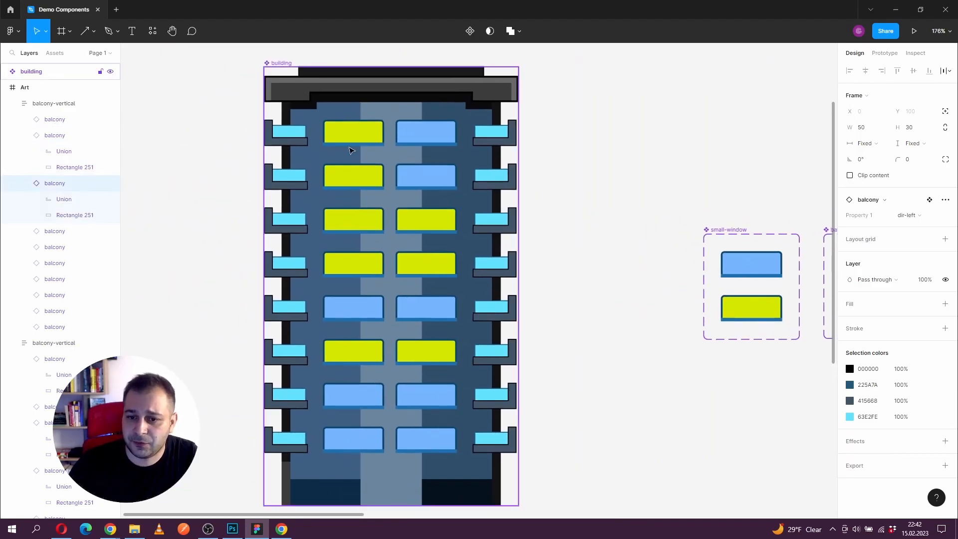
{"action": "left_click", "coordinate": [348, 137]}
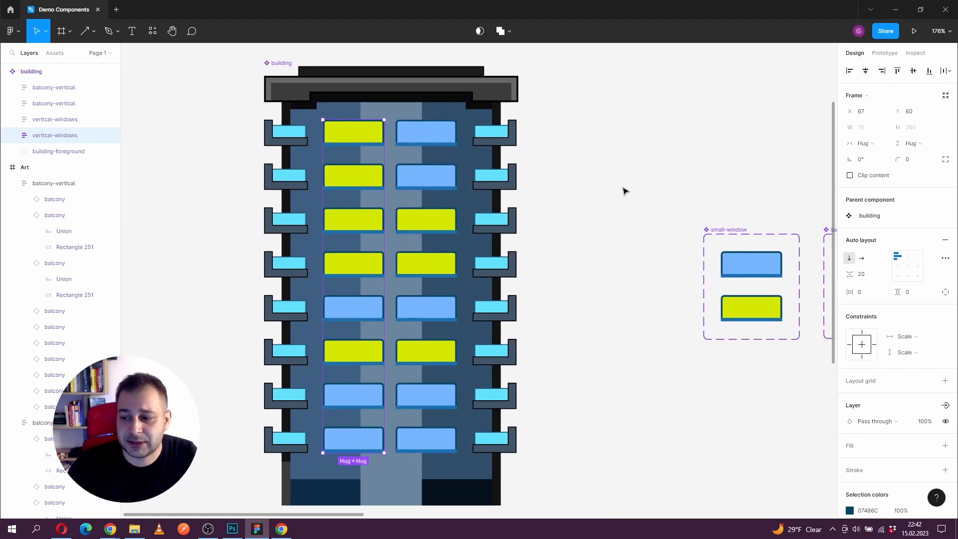
{"action": "left_click_drag", "start_coordinate": [725, 234], "coordinate": [620, 158]}
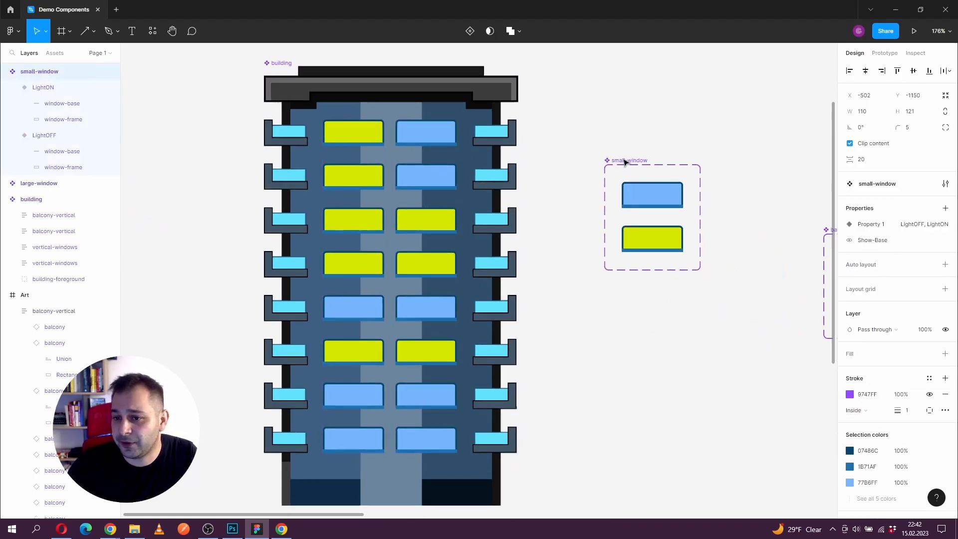
Step: Go to the main component of the building's top LightOFF window and change that variant's glass fill to light grey
{"action": "left_click", "coordinate": [432, 137]}
{"action": "left_click", "coordinate": [432, 137]}
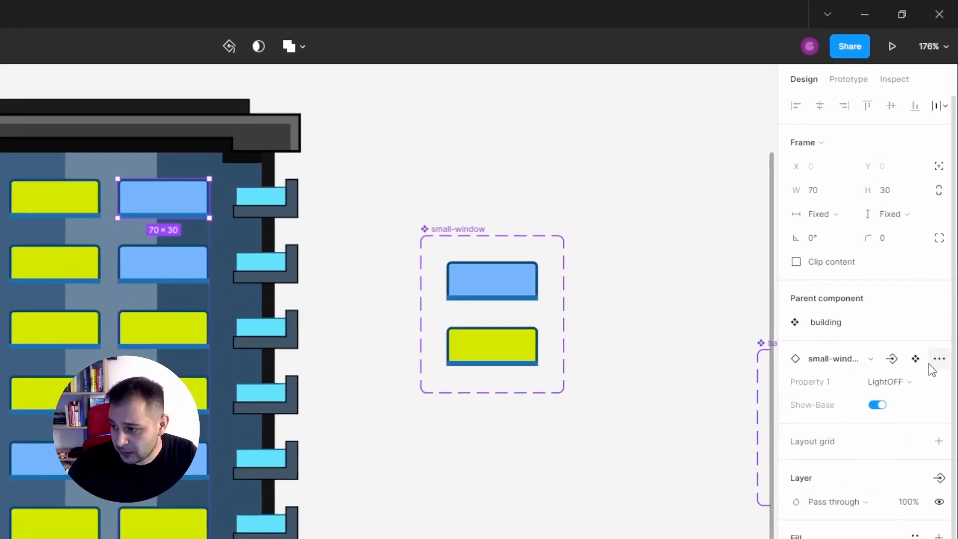
{"action": "left_click", "coordinate": [916, 361]}
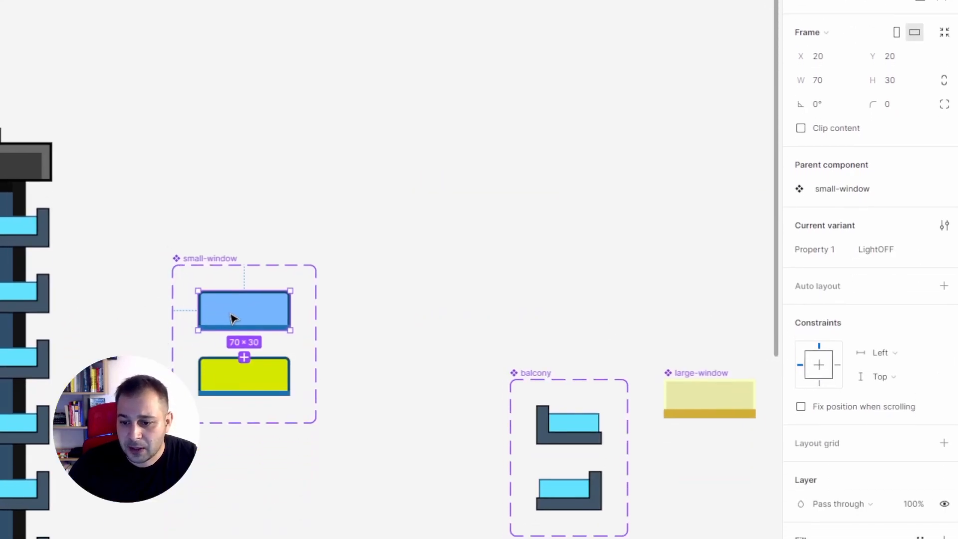
{"action": "left_click", "coordinate": [800, 358]}
{"action": "left_click_drag", "start_coordinate": [750, 363], "coordinate": [513, 322]}
{"action": "left_click", "coordinate": [118, 253]}
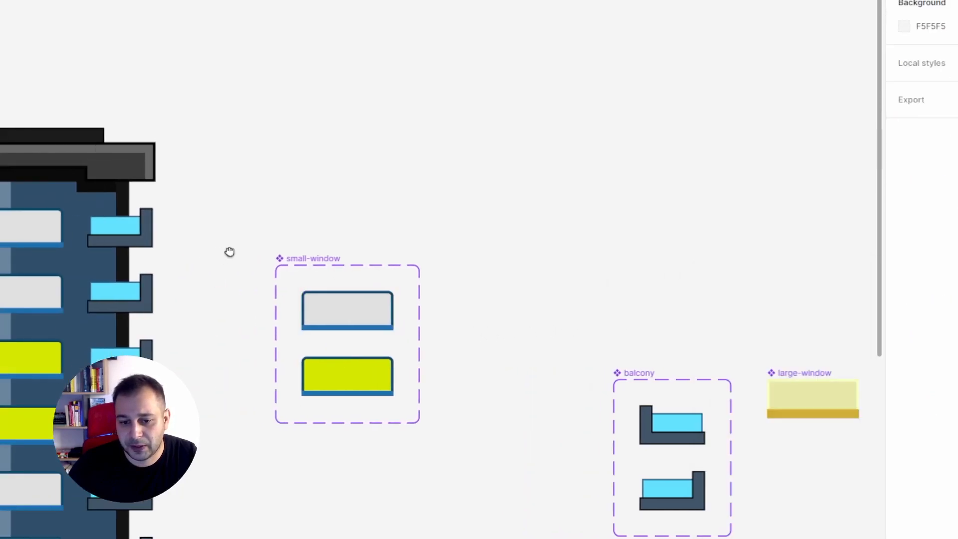
{"action": "left_click_drag", "start_coordinate": [225, 252], "coordinate": [446, 199]}
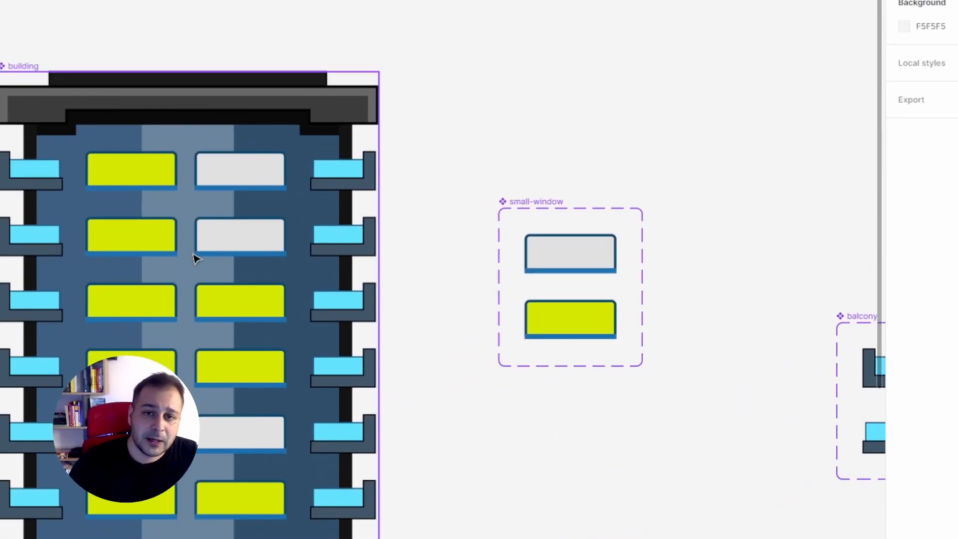